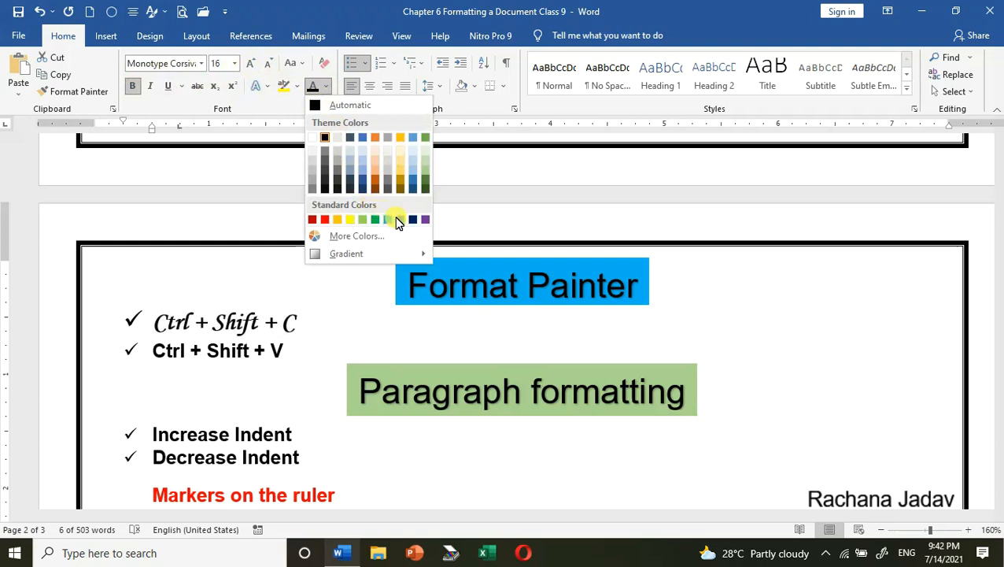
- Color the "Ctrl + Shift + C" line blue and copy its formatting onto the "Ctrl + Shift + V" line with Format Painter
left_click(400, 219)
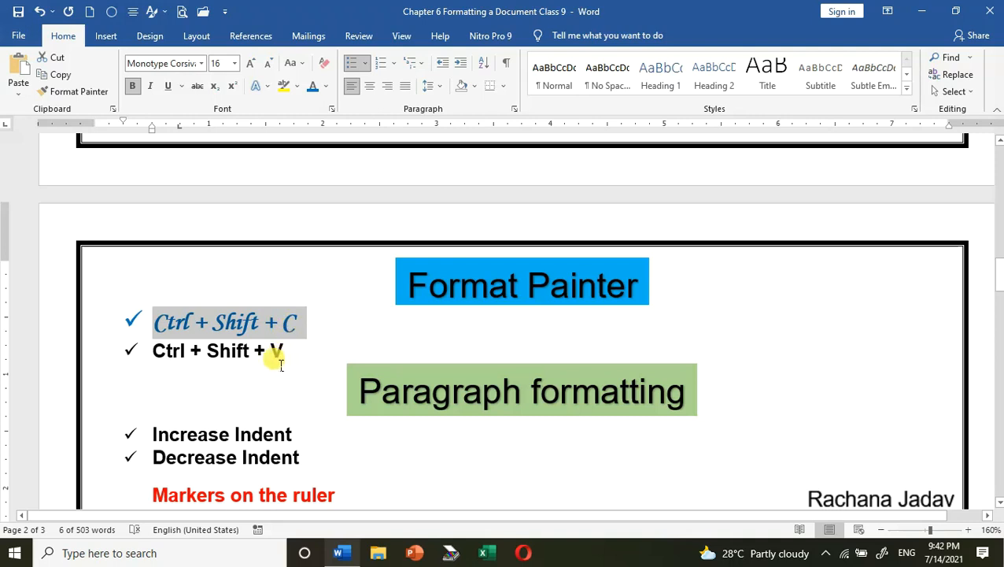
left_click(154, 325)
left_click_drag(162, 323, 316, 325)
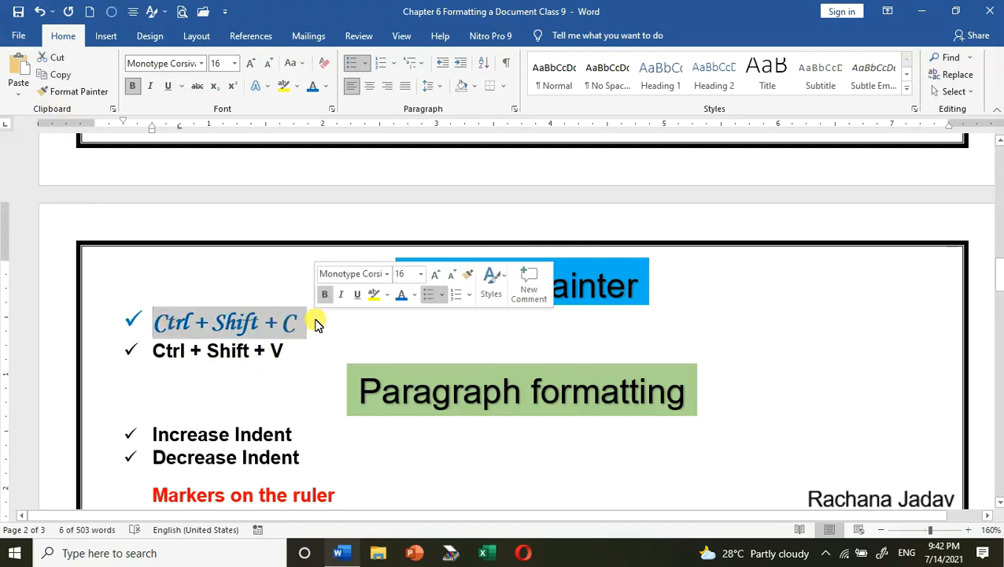
left_click(87, 96)
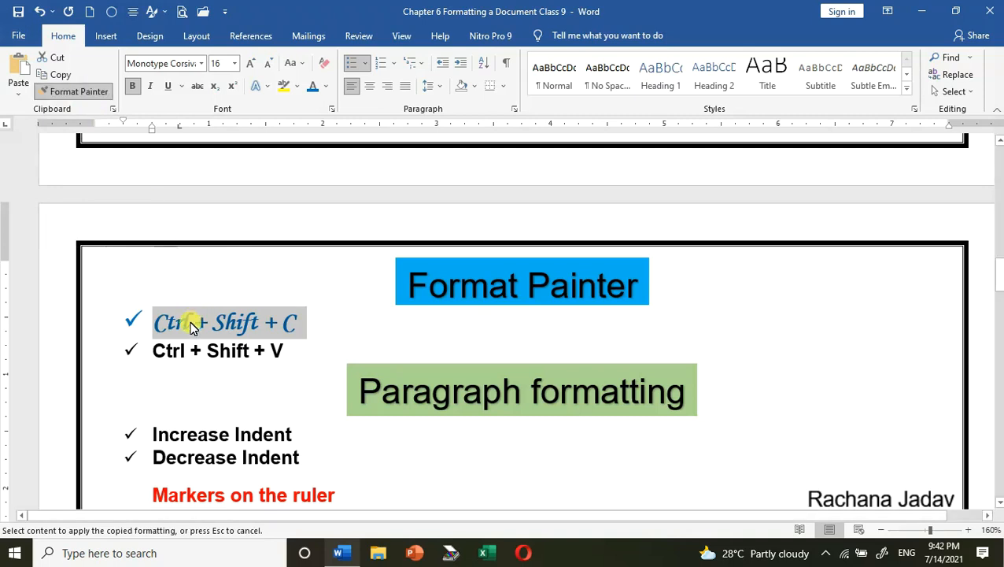
left_click_drag(160, 351, 307, 352)
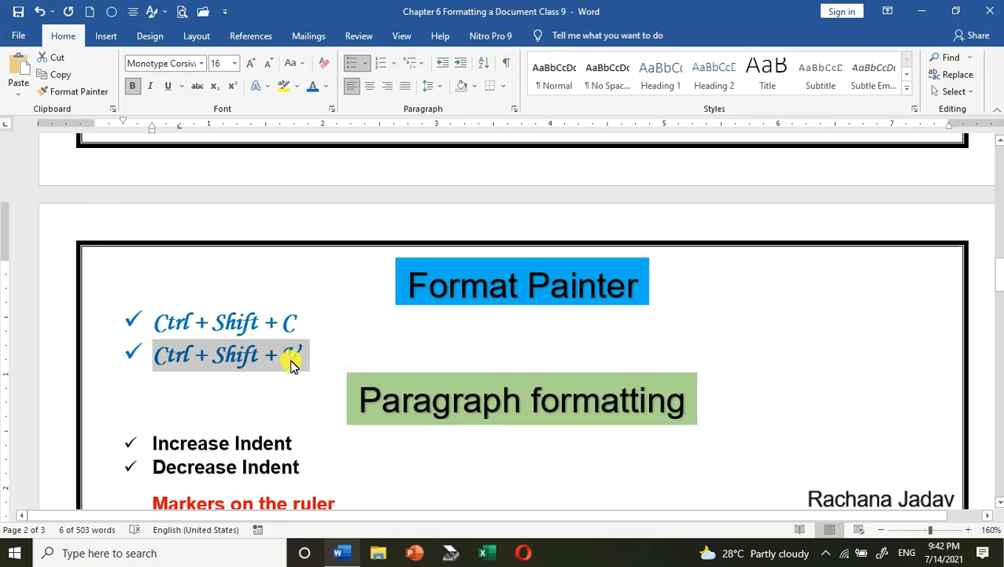
- Undo the copied formatting, the blue font color and the last font size increase
key("ctrl+z")
key("ctrl+z")
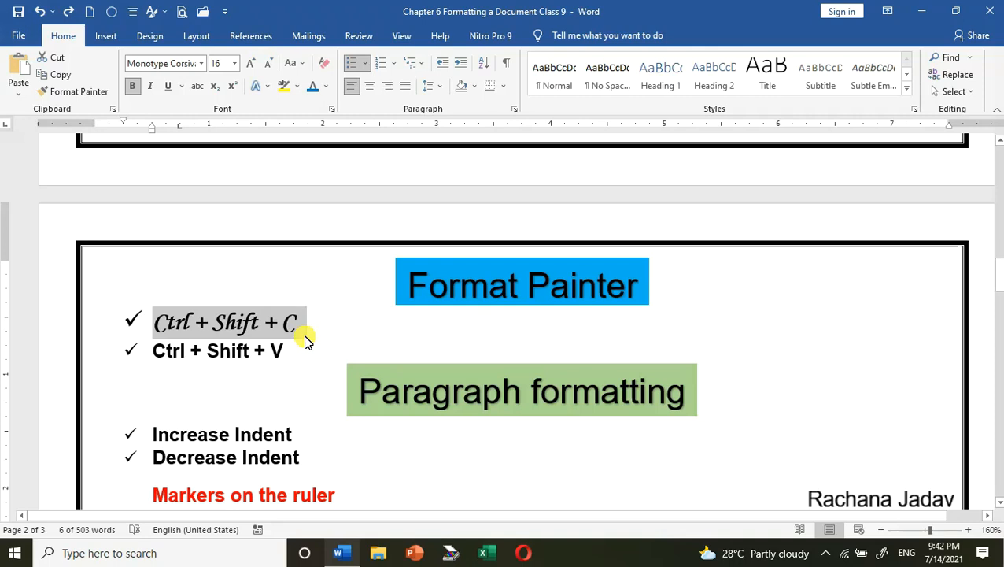
key("ctrl+z")
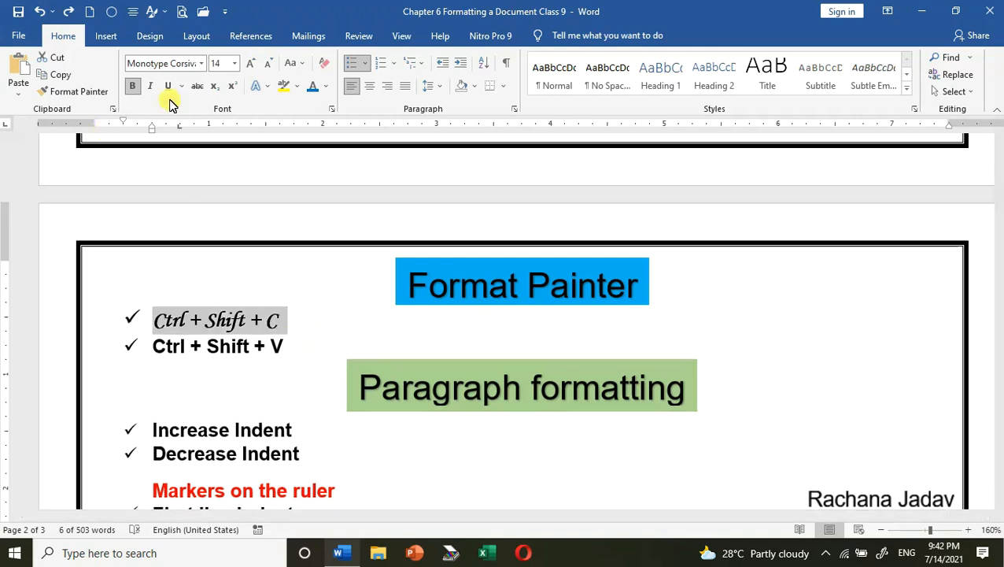
- Make the "Ctrl + Shift + C" line blue at size 16 and copy its formatting onto the "Ctrl + Shift + V" line
left_click(312, 86)
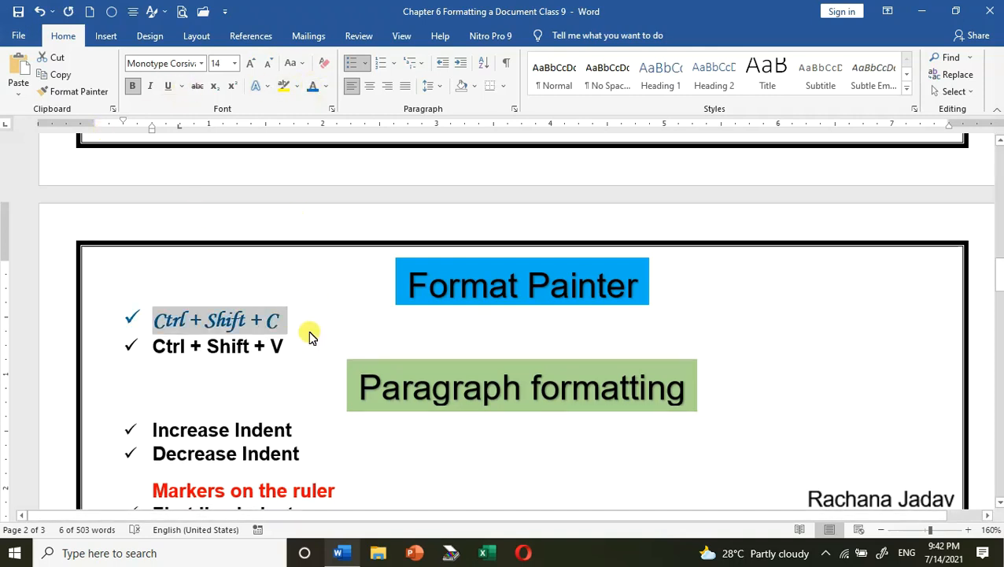
left_click(252, 65)
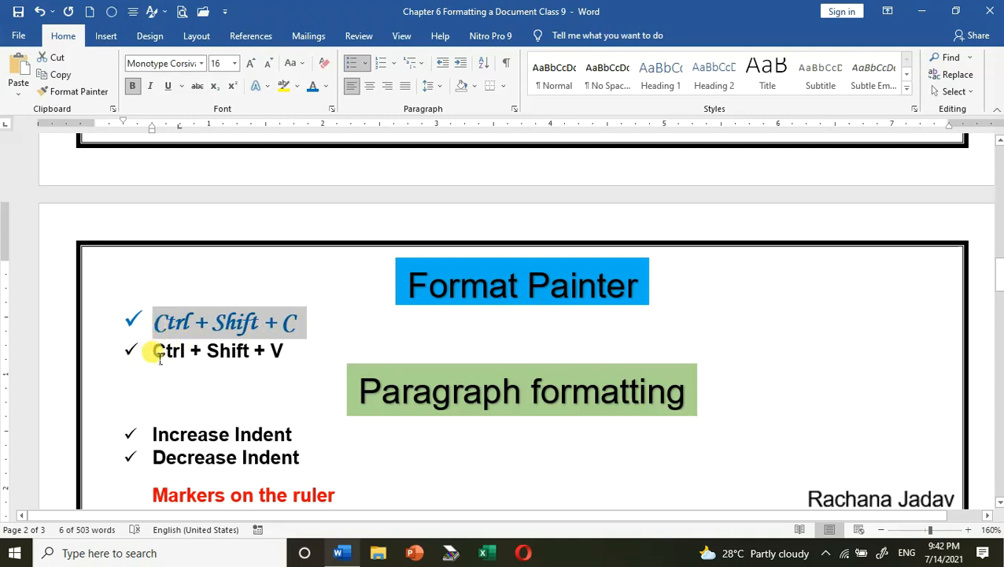
left_click_drag(158, 356, 325, 359)
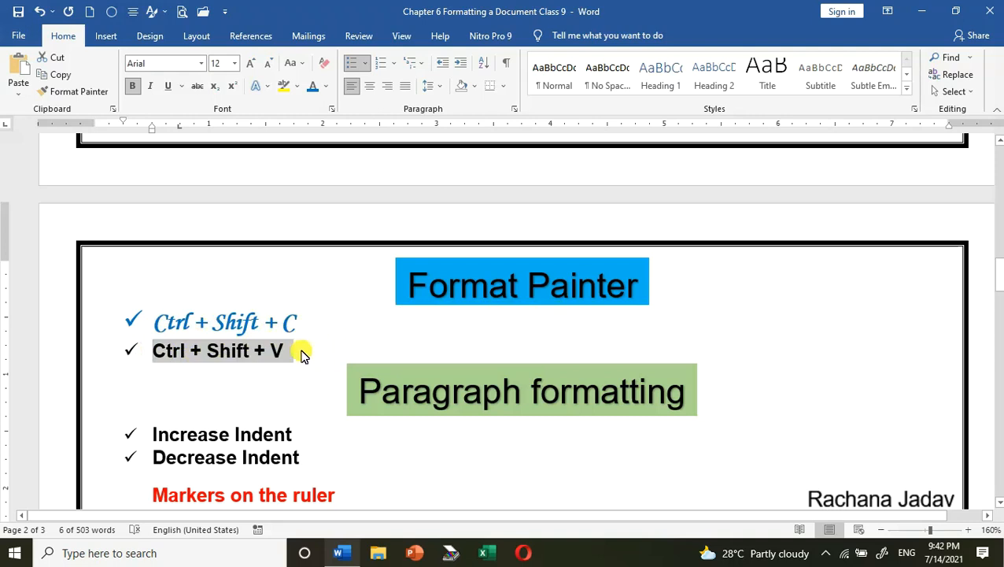
key("ctrl+shift+v")
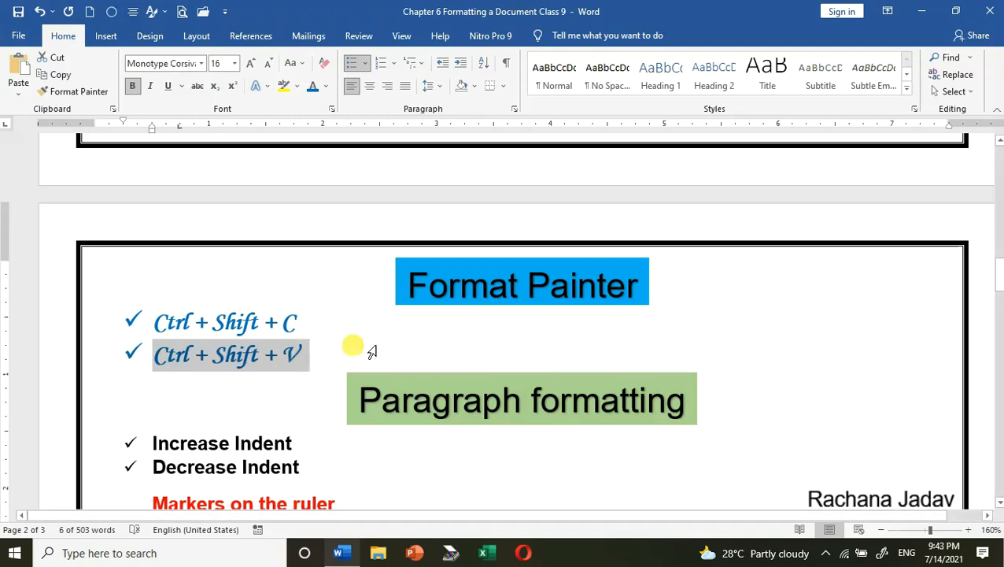
- Try increasing and decreasing the indent of the "Increase Indent" bulleted list several times, returning it to its original level
scroll(425, 307, "down", 3)
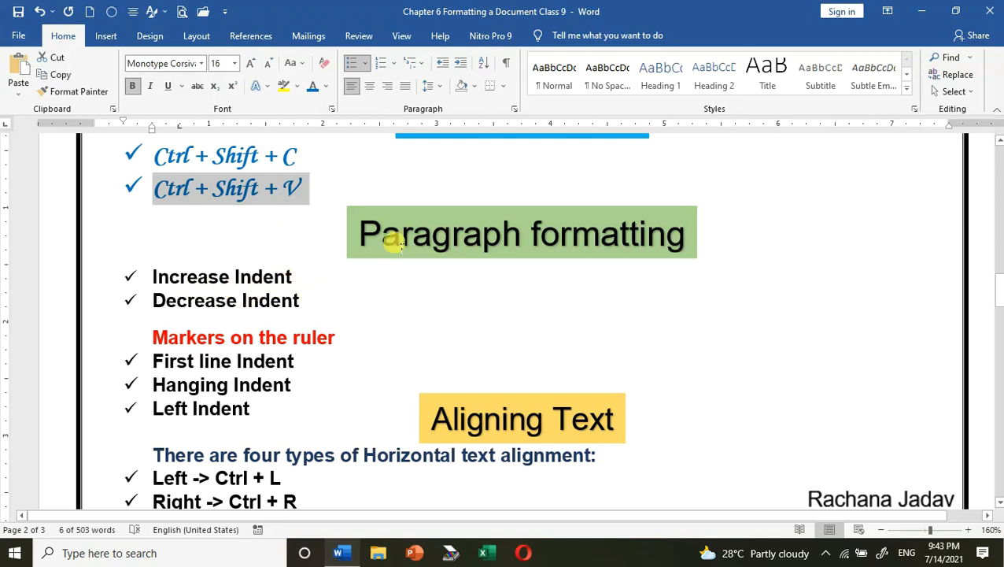
left_click(156, 278)
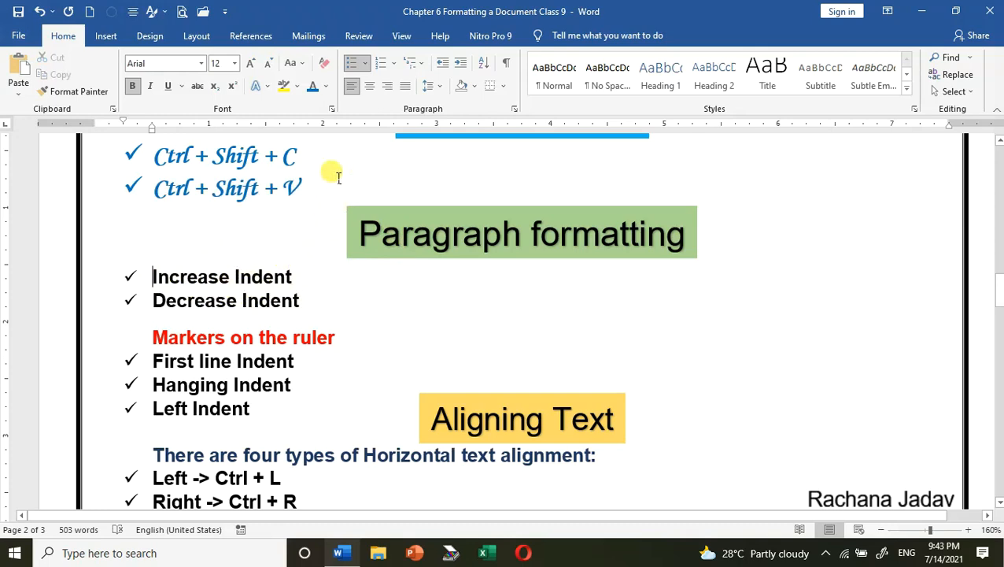
left_click(461, 64)
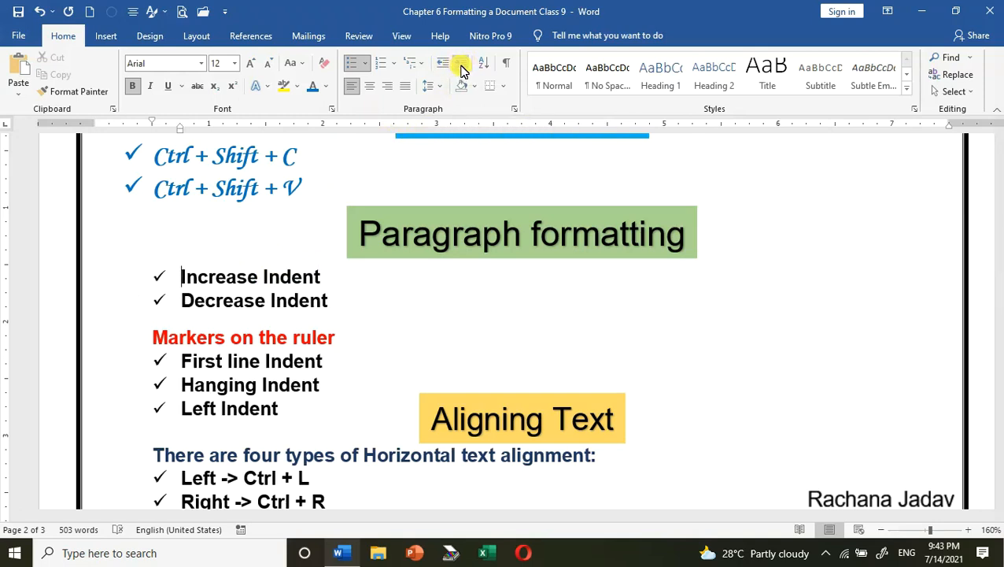
left_click(443, 66)
left_click(459, 66)
left_click(460, 66)
left_click(460, 66)
left_click(443, 66)
left_click(443, 66)
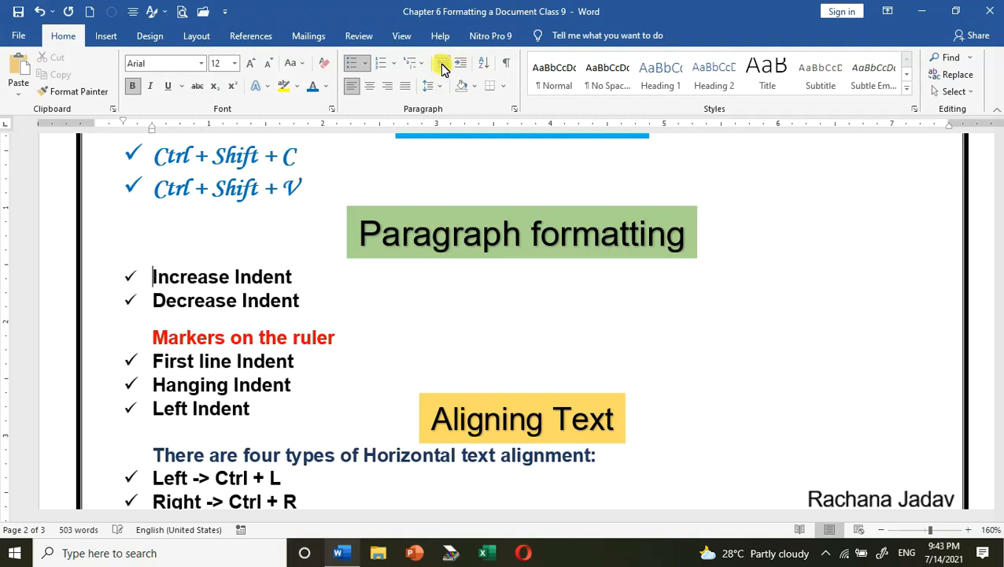
- Review the indentation and spacing options in the paragraph settings for the "Increase Indent" item
left_click(511, 109)
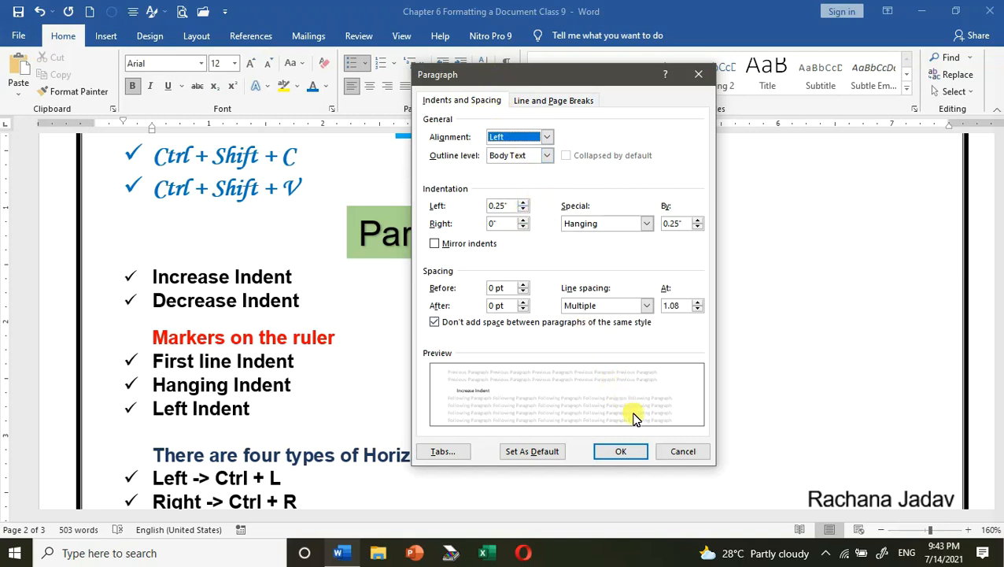
left_click(620, 451)
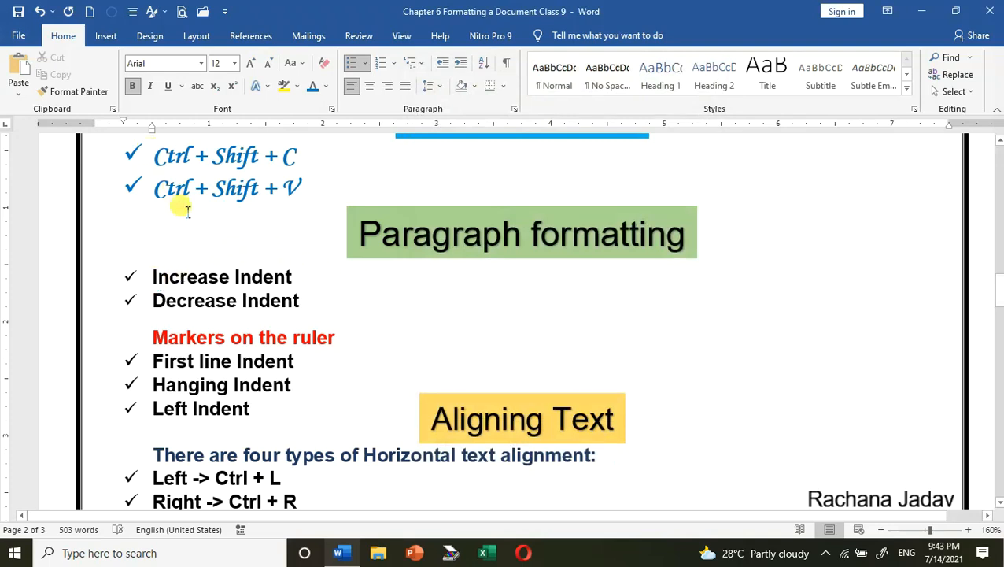
- Give the opening paragraph of Chapter 6 a first-line indent of about 0.5 inch and reduce it to about 0.4 inch
scroll(299, 308, "down", 1)
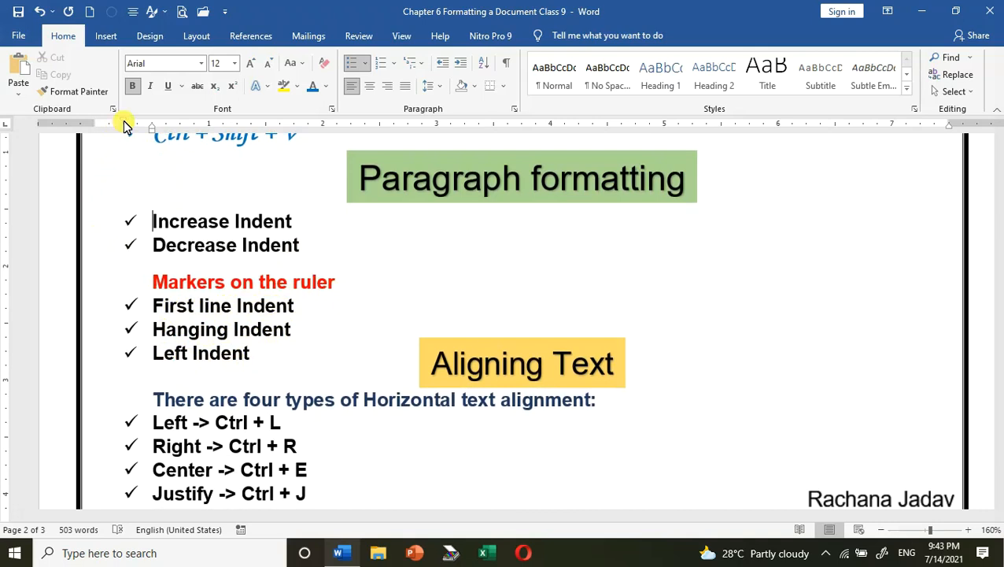
mouse_move(124, 125)
left_mouse_down()
mouse_move(316, 125)
mouse_move(124, 138)
left_mouse_up()
scroll(258, 260, "up", 15)
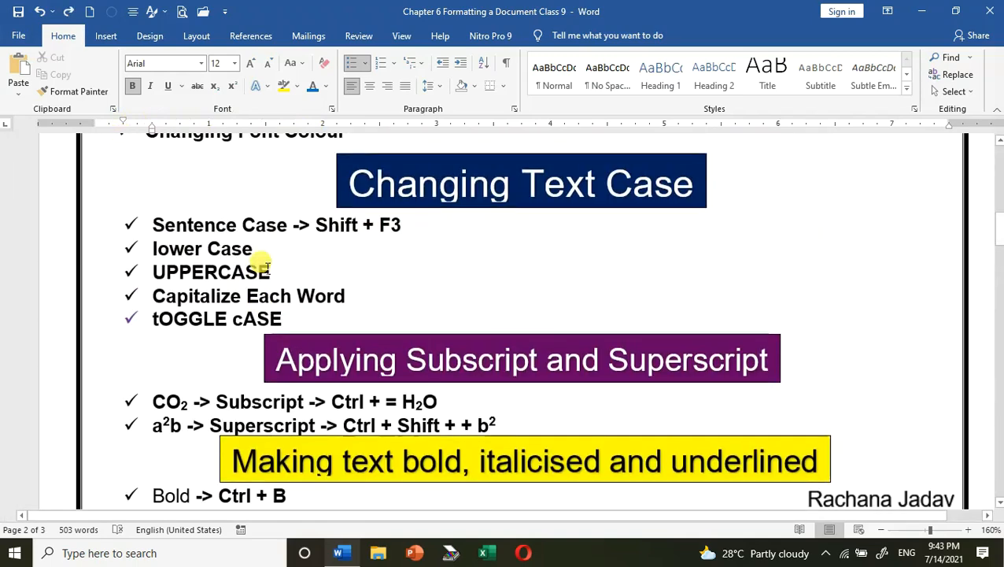
scroll(264, 266, "up", 5)
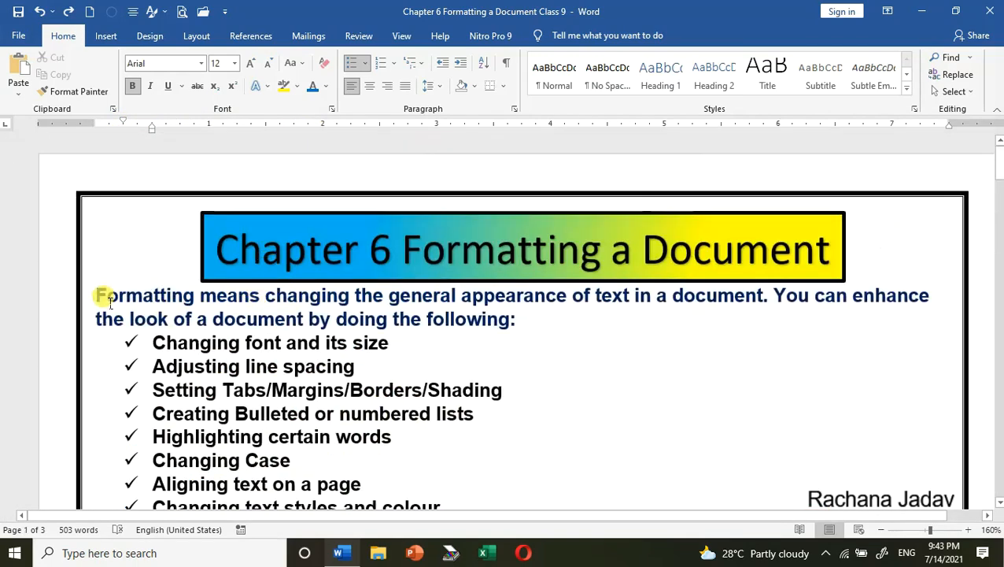
left_click_drag(105, 297, 517, 328)
left_click_drag(94, 123, 154, 126)
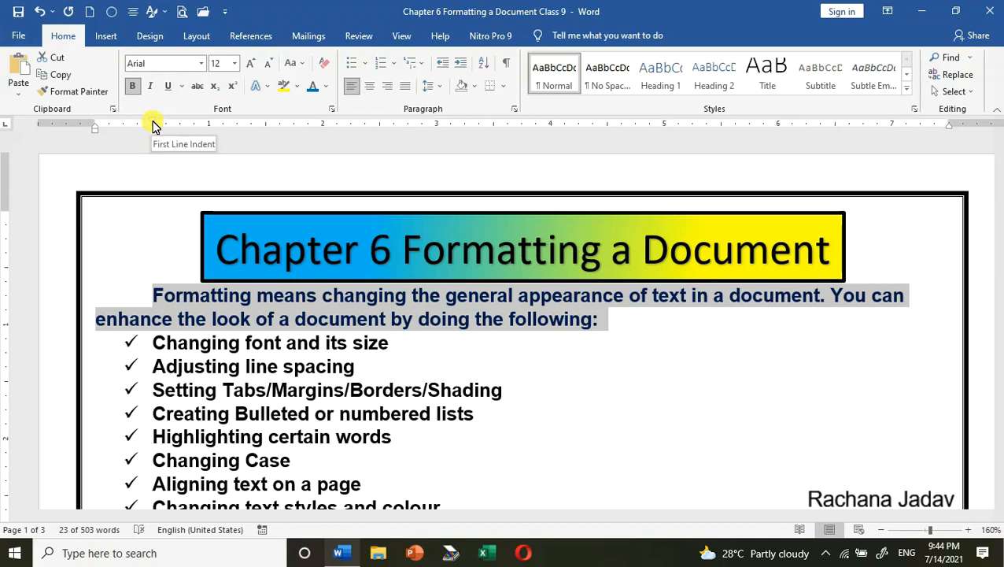
mouse_move(153, 123)
left_mouse_down()
mouse_move(291, 116)
mouse_move(137, 127)
left_mouse_up()
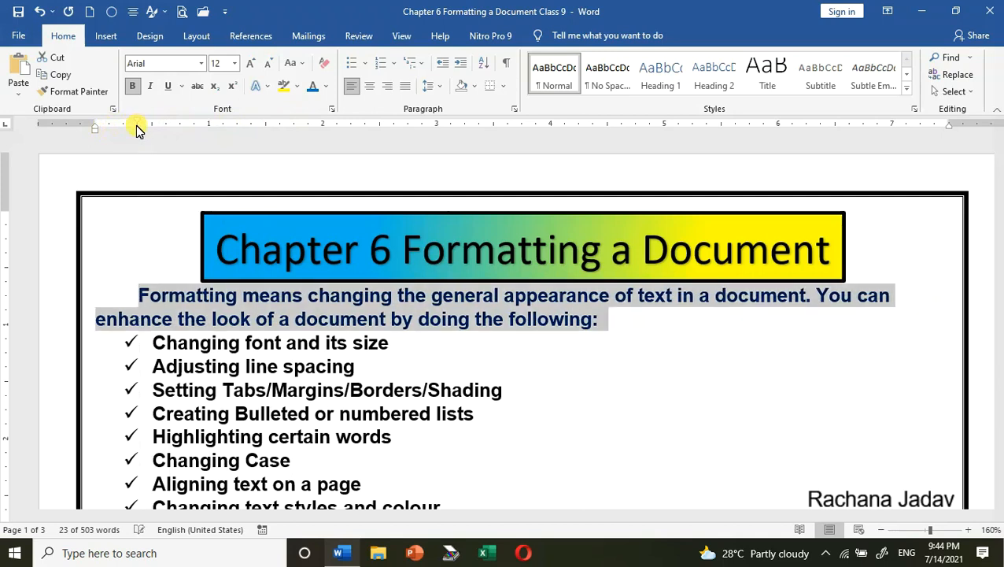
- Try a hanging indent of about 0.6 inch on the opening paragraph and its bulleted list, and undo the indent changes
left_click(99, 325)
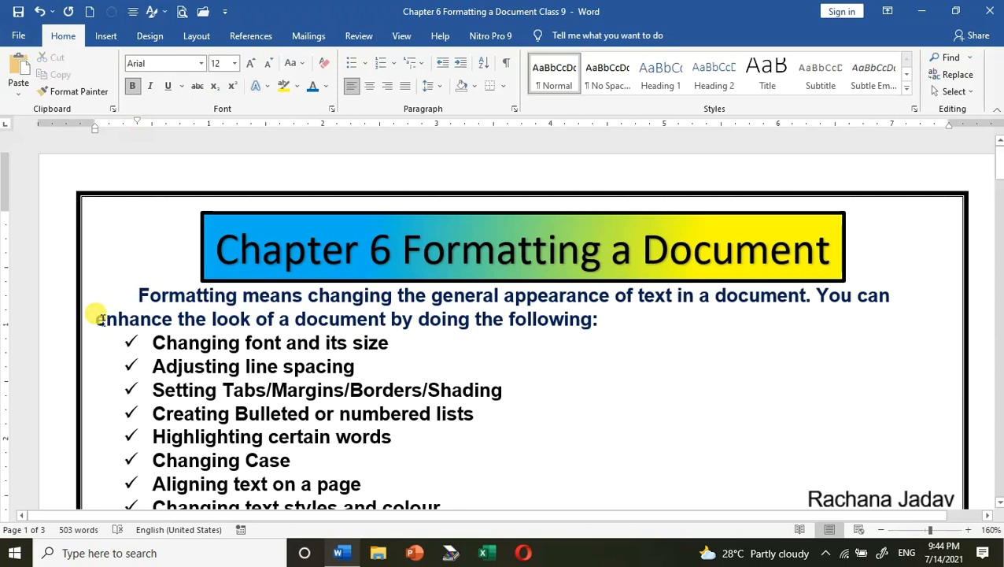
left_click_drag(98, 318, 478, 442)
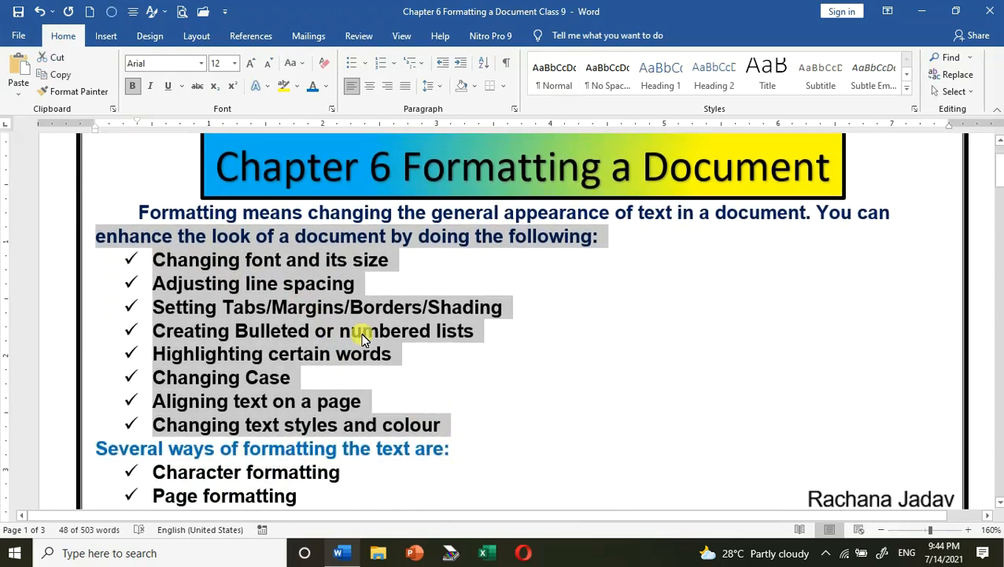
mouse_move(94, 130)
left_mouse_down()
mouse_move(428, 132)
mouse_move(161, 139)
left_mouse_up()
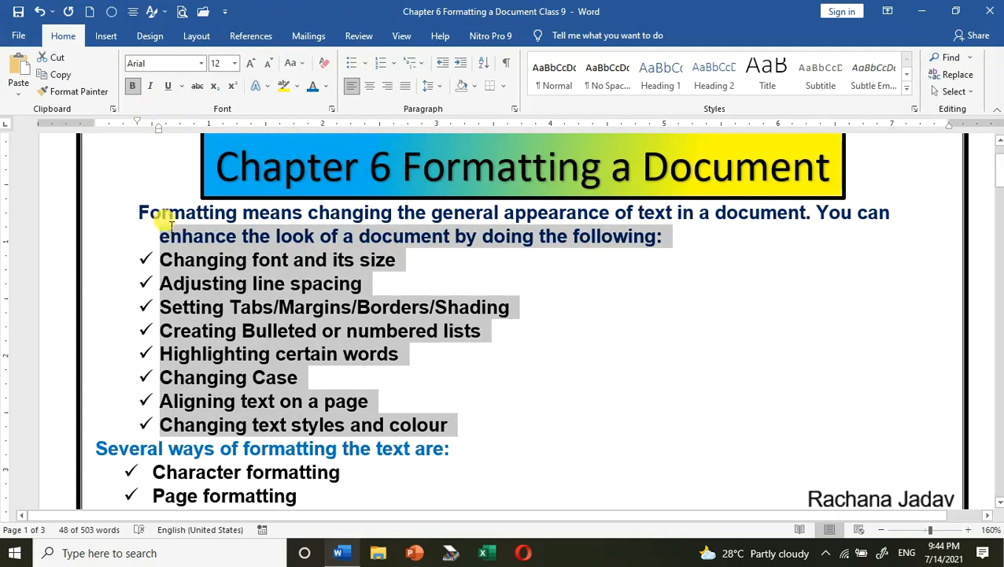
key("ctrl+z")
key("ctrl+z")
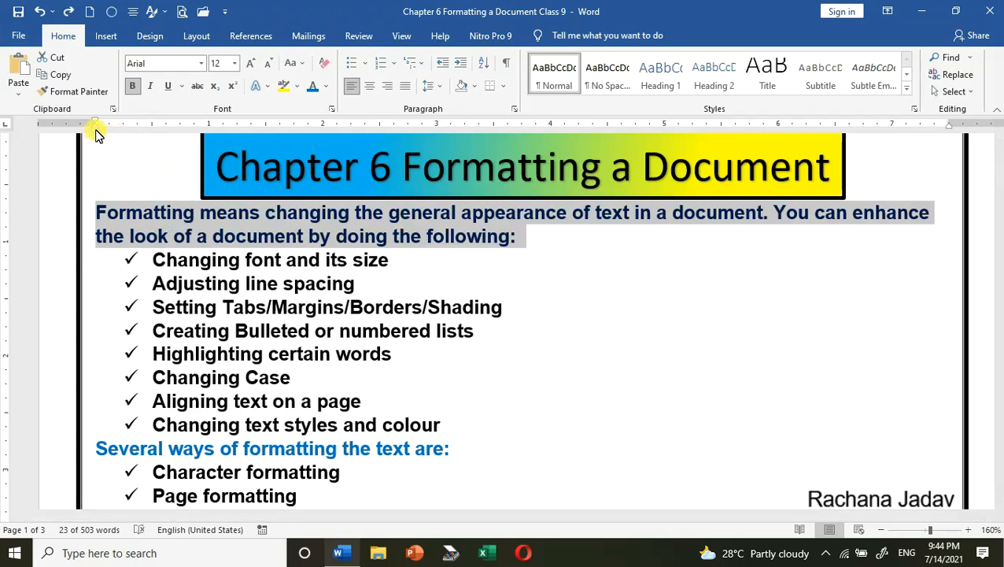
- Set the left indent of the opening paragraph to about 0.1 inch
mouse_move(95, 135)
left_mouse_down()
mouse_move(527, 127)
mouse_move(110, 137)
left_mouse_up()
- Try center and right alignment on the "Left -> Ctrl + L" line under Aligning Text, and finish with it justified
scroll(201, 235, "down", 8)
scroll(215, 247, "down", 20)
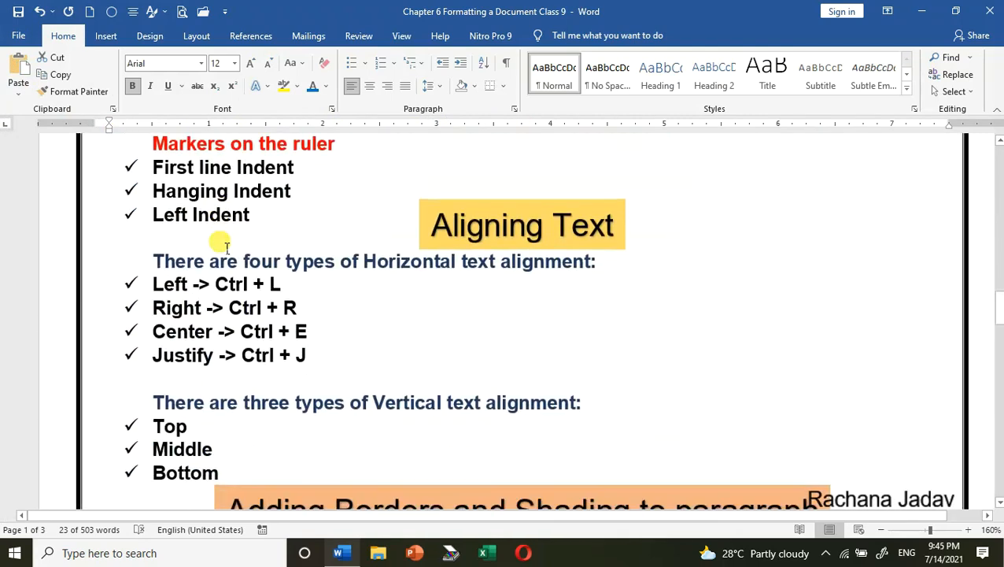
scroll(225, 236, "down", 3)
scroll(232, 237, "up", 3)
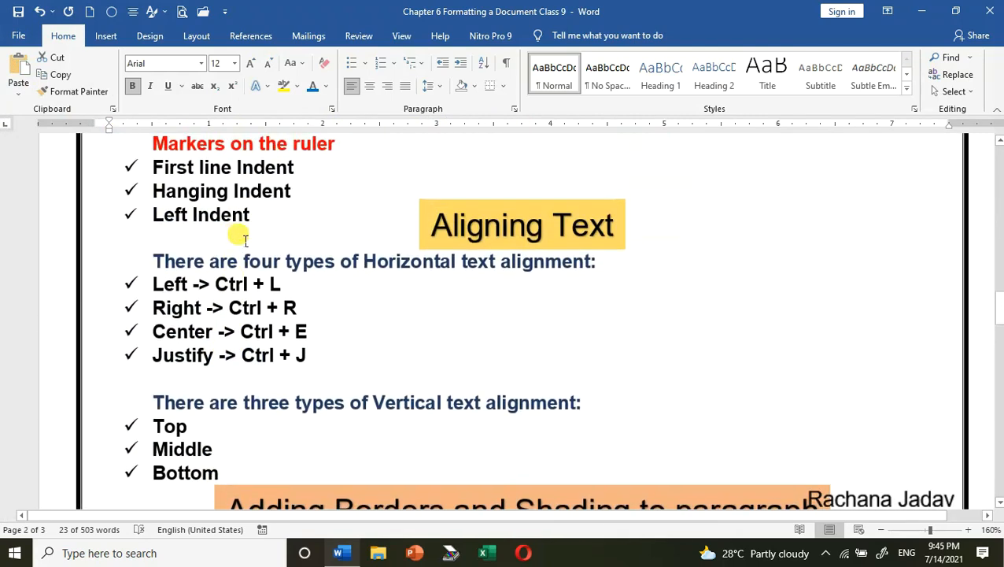
scroll(245, 240, "up", 5)
scroll(249, 242, "down", 6)
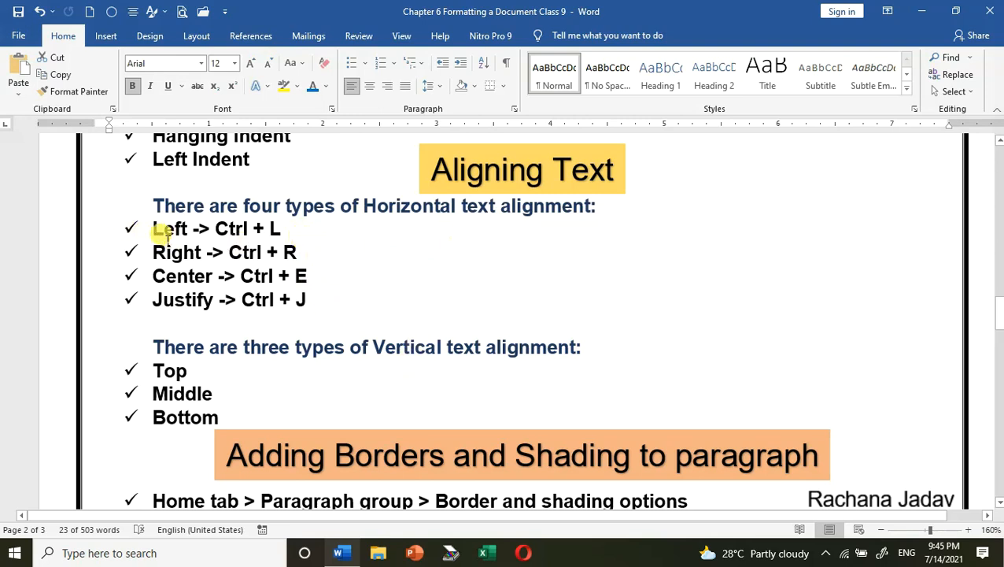
left_click_drag(155, 230, 312, 229)
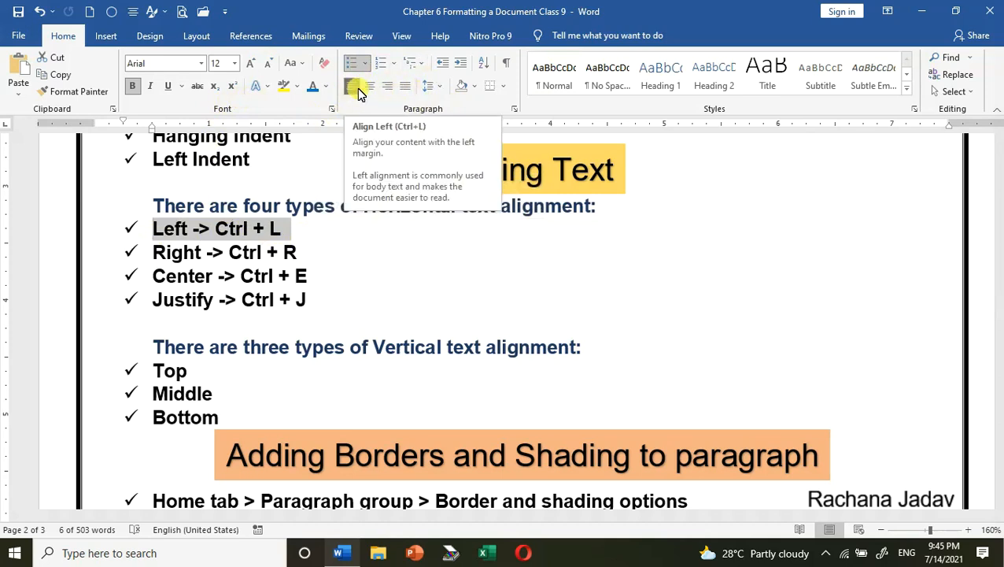
left_click(370, 87)
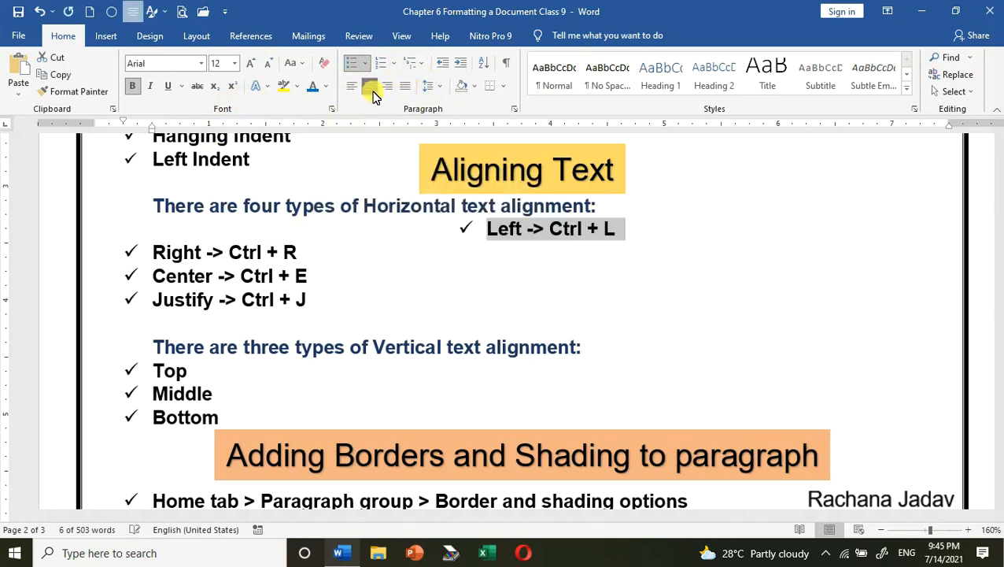
left_click(387, 86)
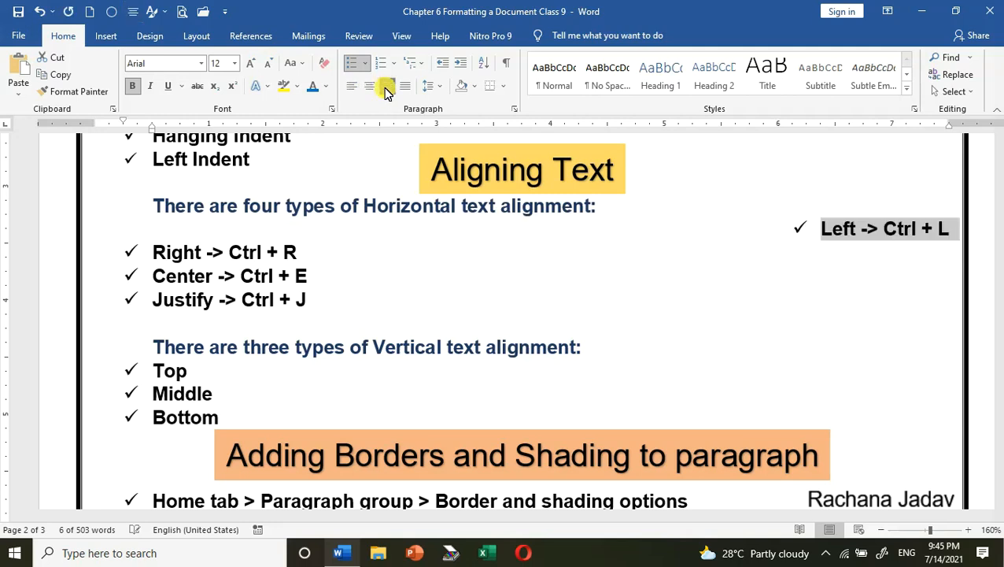
left_click(402, 88)
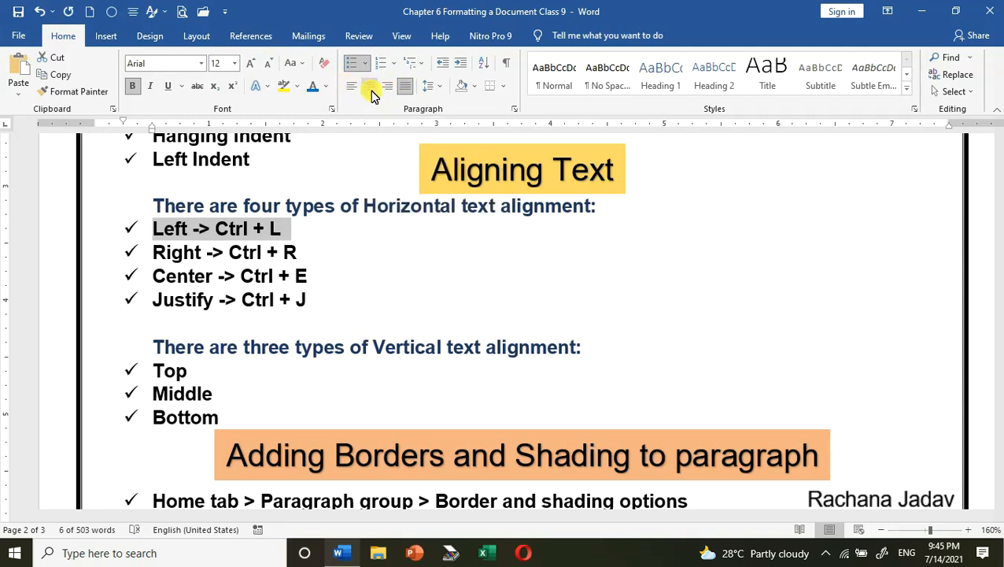
left_click(370, 88)
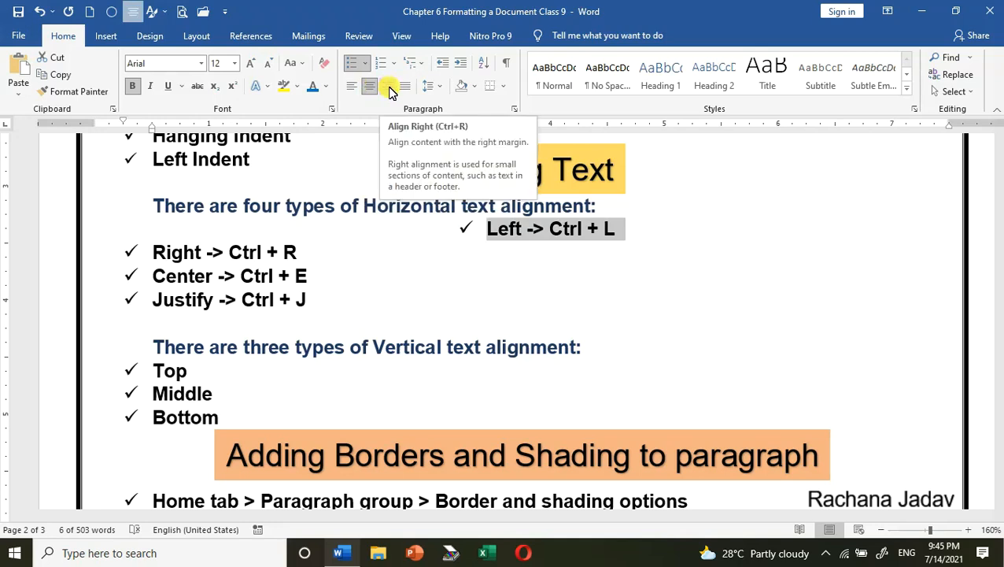
left_click(391, 88)
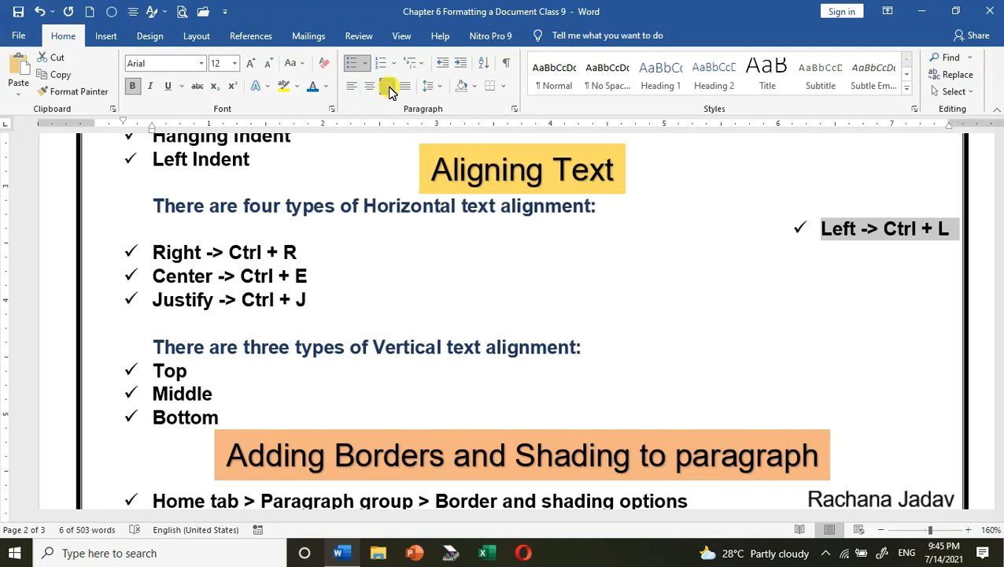
left_click(404, 88)
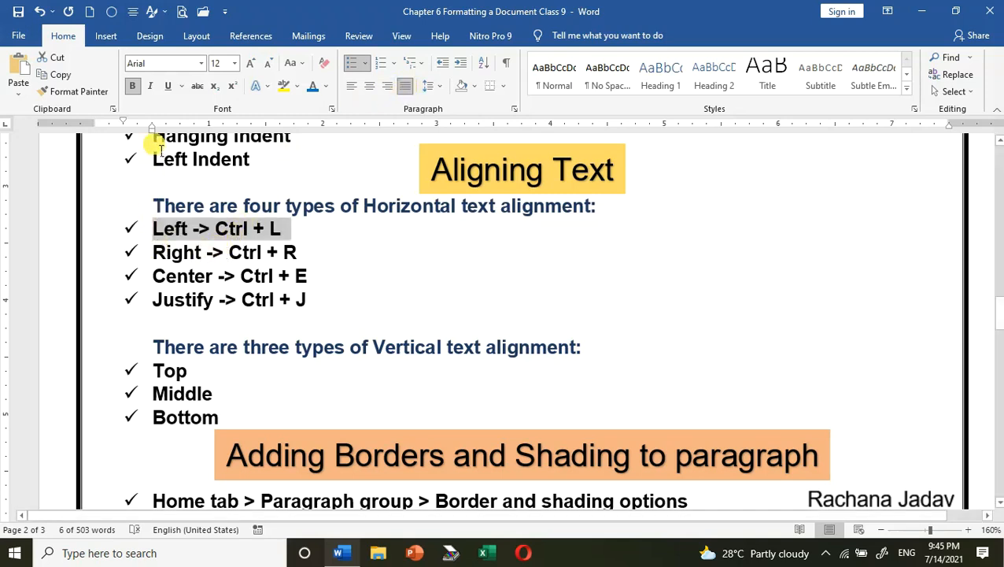
- Justify the opening paragraph beneath the "Chapter 6 Formatting a Document" title
scroll(610, 282, "up", 15)
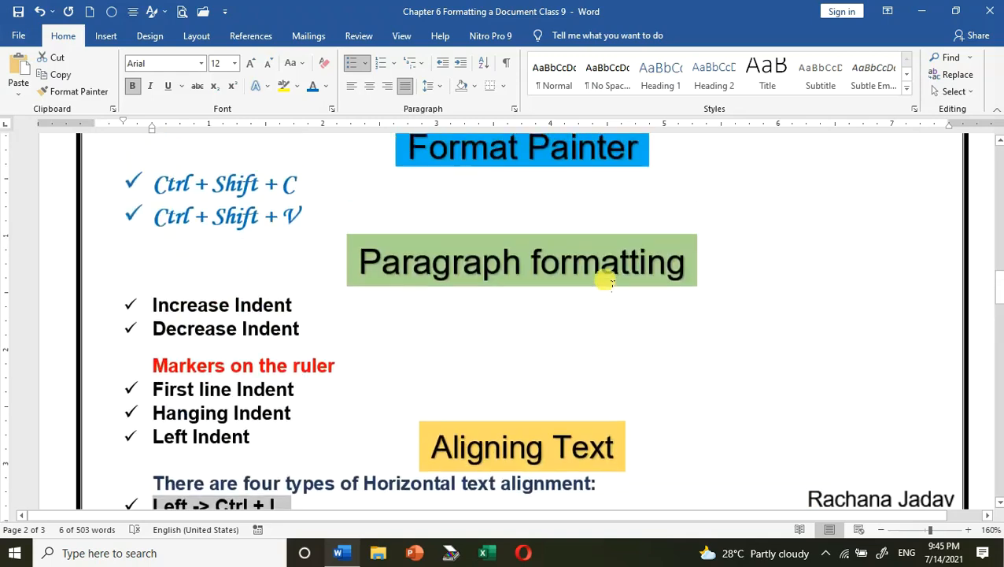
scroll(608, 275, "up", 12)
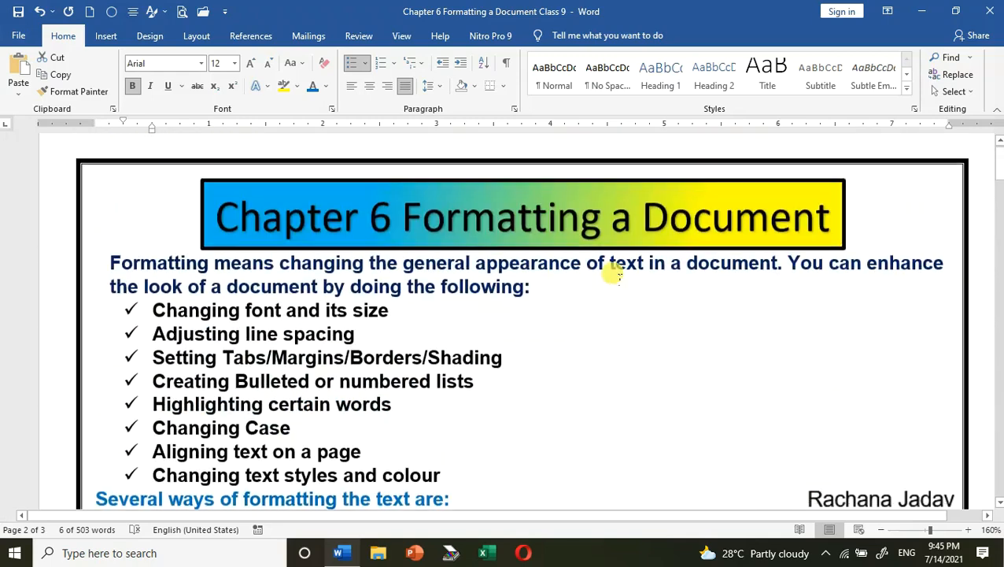
left_click_drag(110, 294, 567, 315)
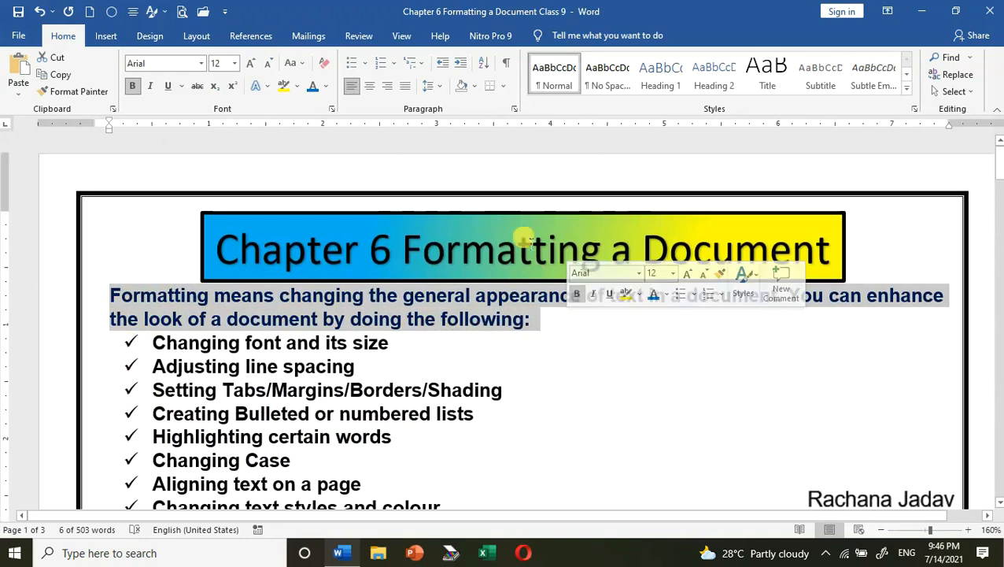
left_click(408, 88)
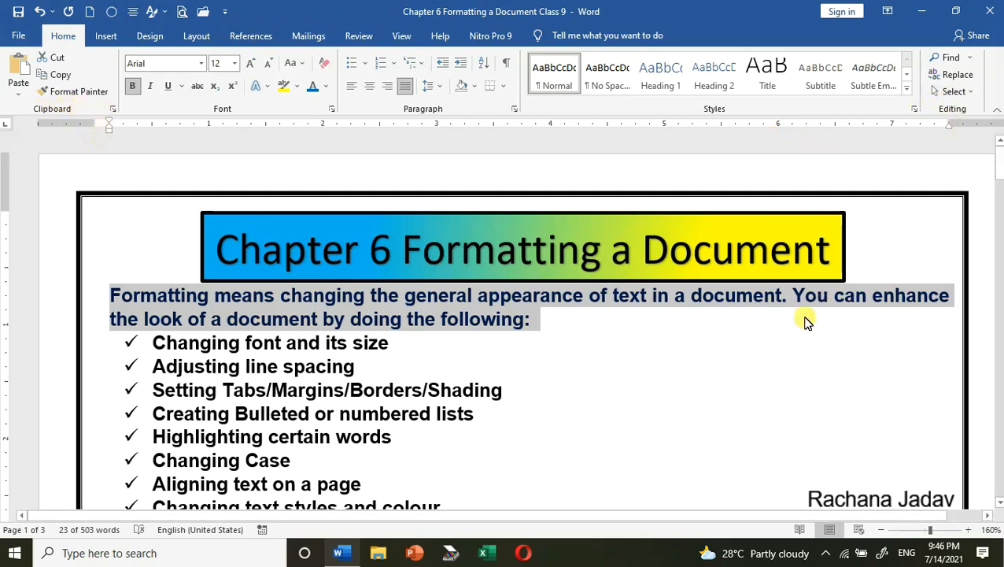
- Open the Page Setup layout options that control the vertical alignment of the page
scroll(440, 298, "down", 15)
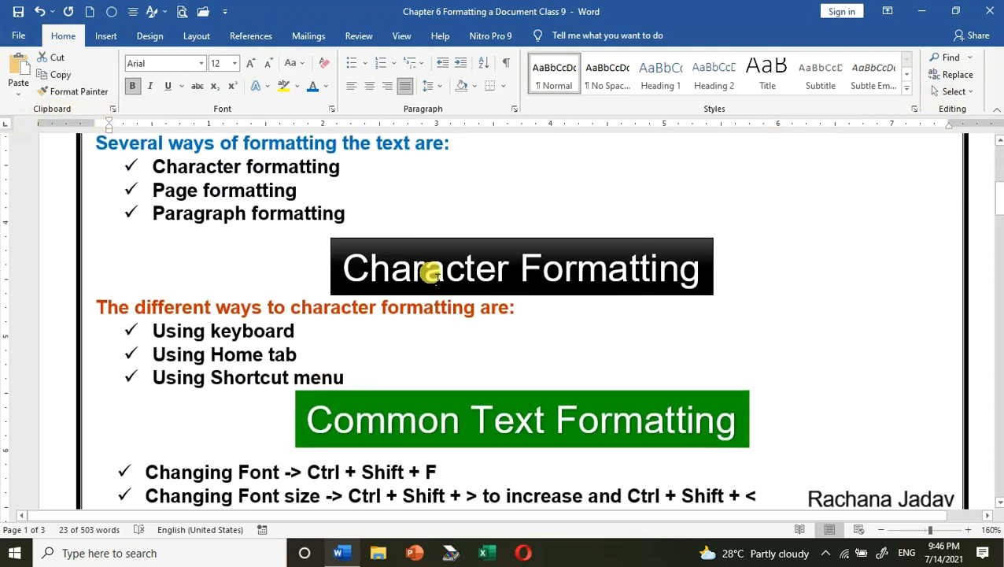
scroll(438, 281, "down", 10)
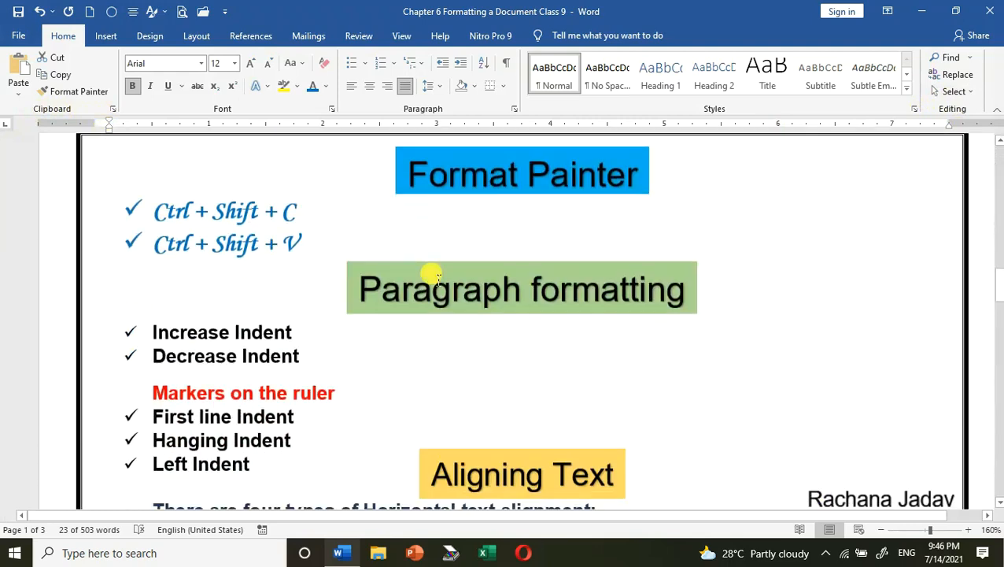
scroll(434, 273, "down", 2)
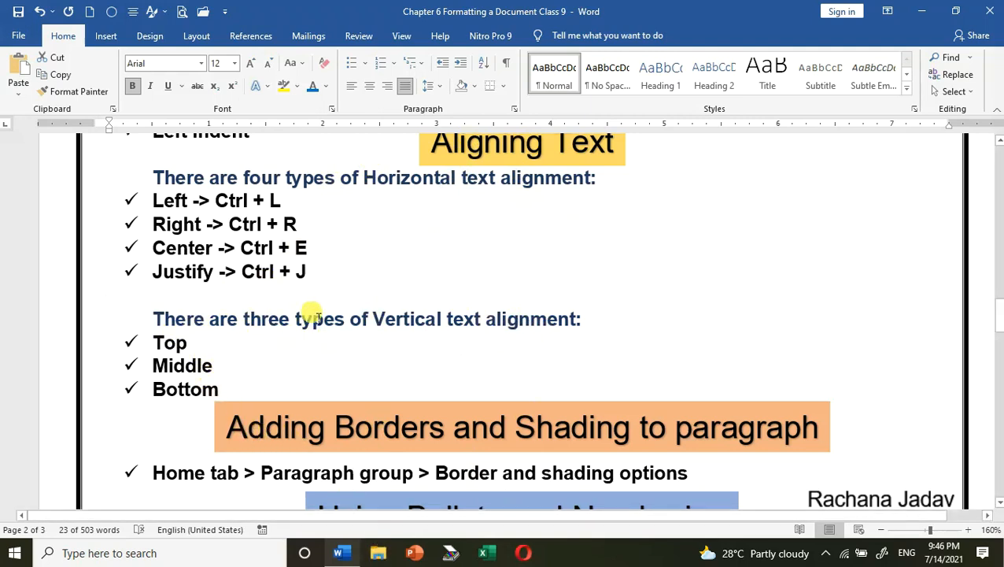
left_click(207, 38)
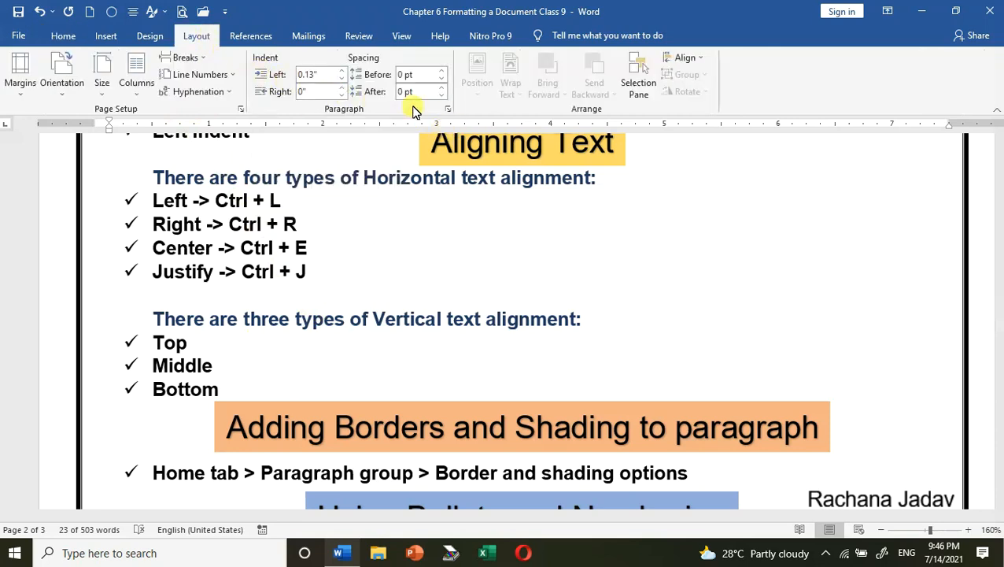
left_click(241, 108)
left_click(425, 93)
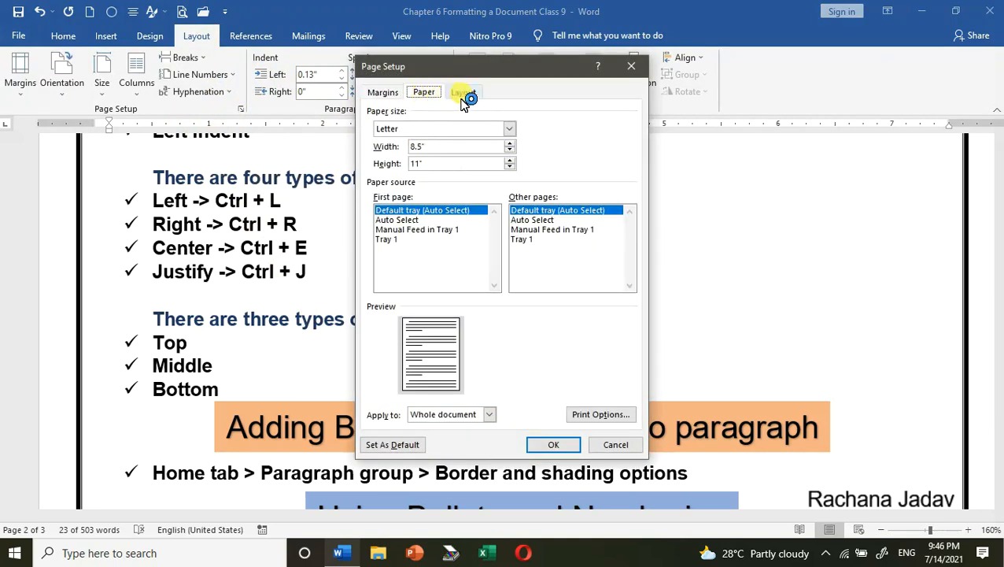
left_click(464, 92)
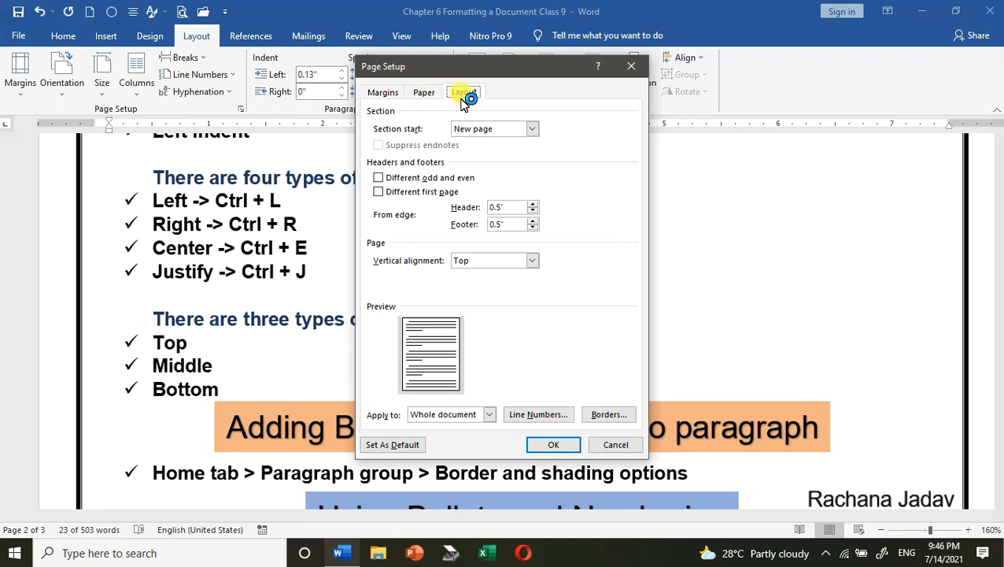
- Try Center, Justified and Bottom vertical alignment for the whole document, and finish with Top applied
left_click(533, 262)
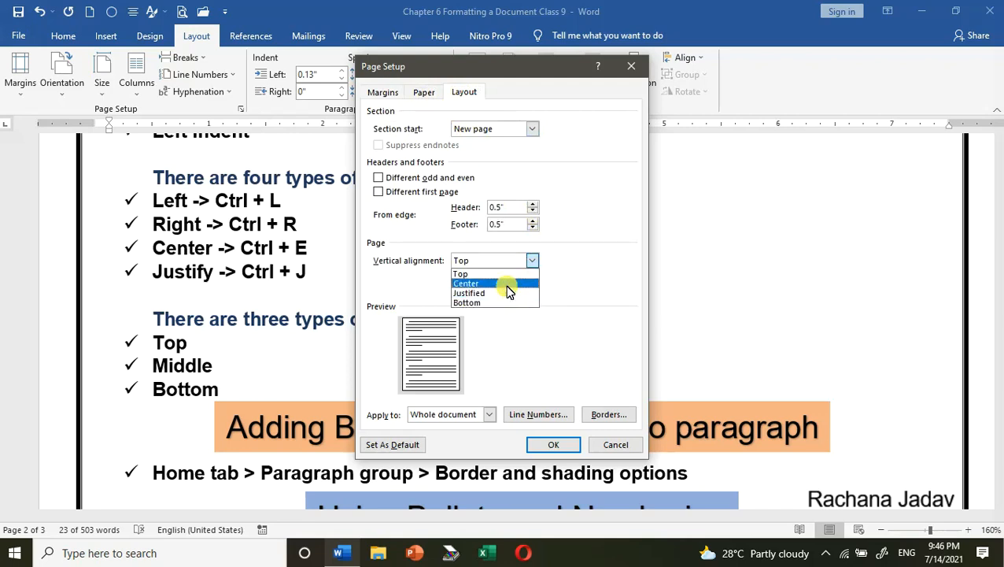
left_click(507, 285)
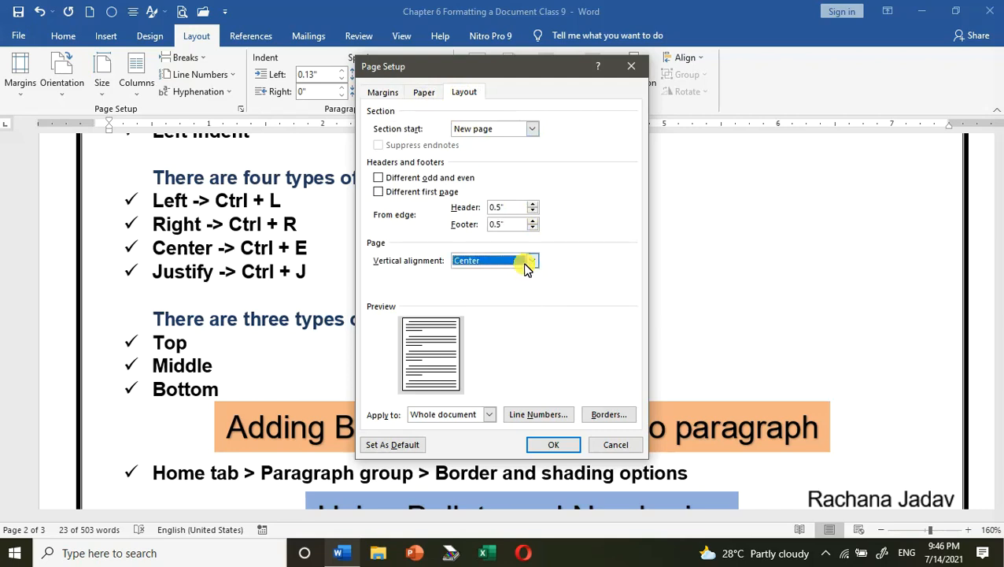
left_click(534, 263)
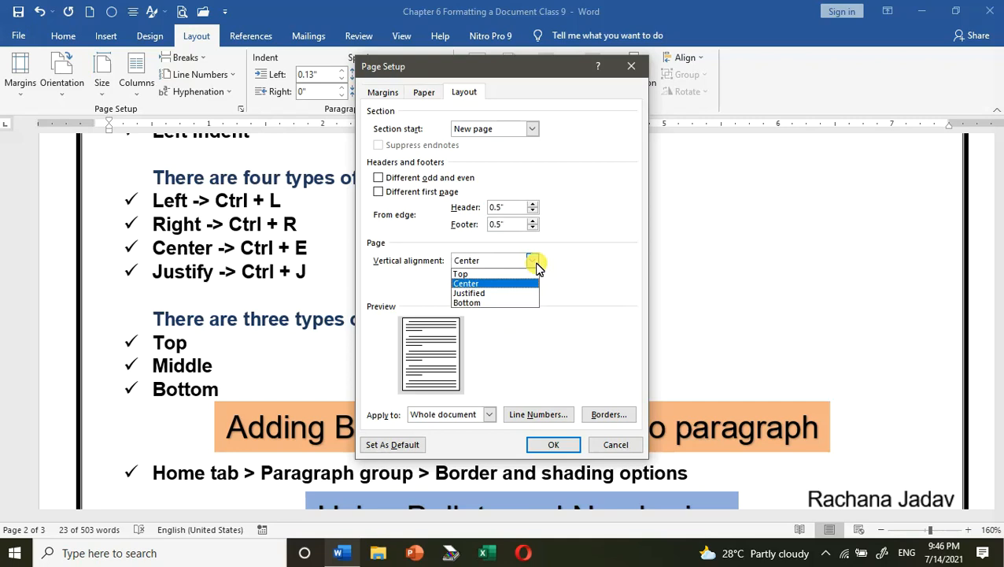
left_click(510, 293)
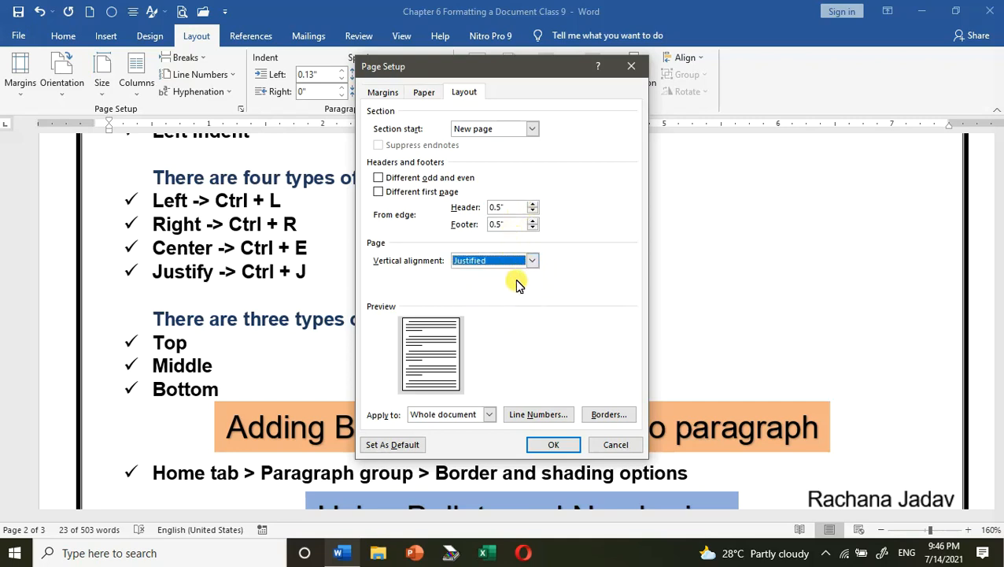
left_click(531, 263)
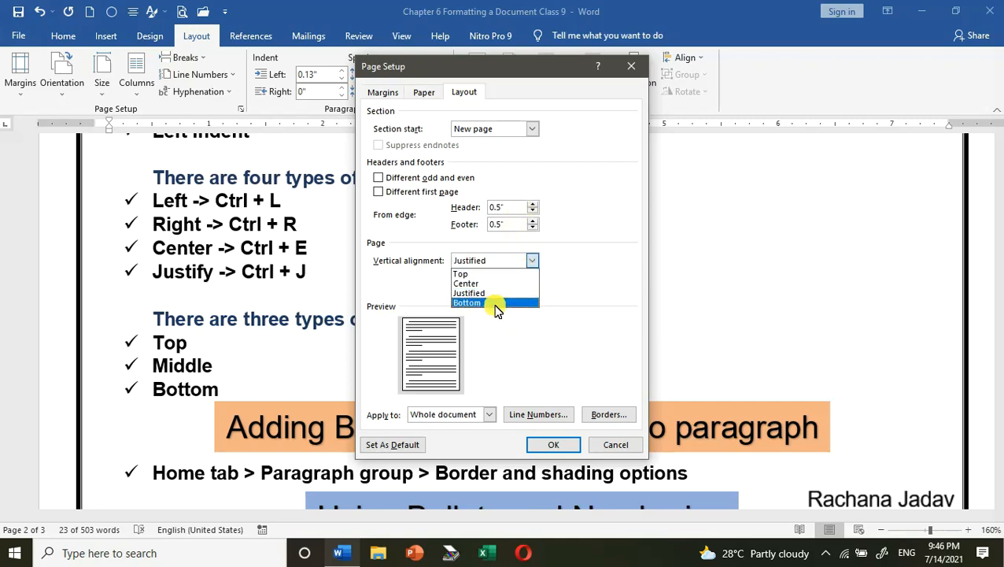
left_click(496, 304)
left_click(529, 262)
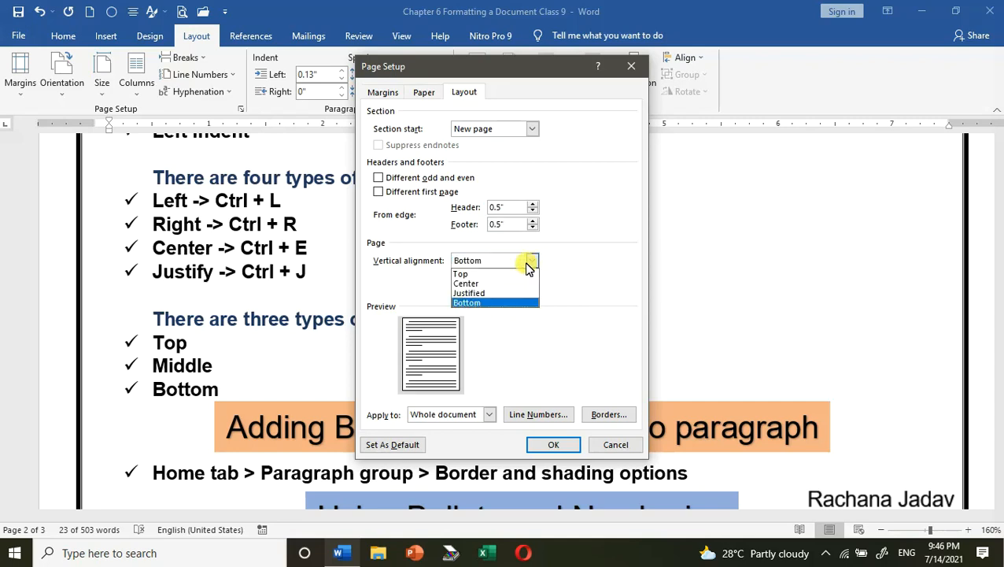
left_click(501, 272)
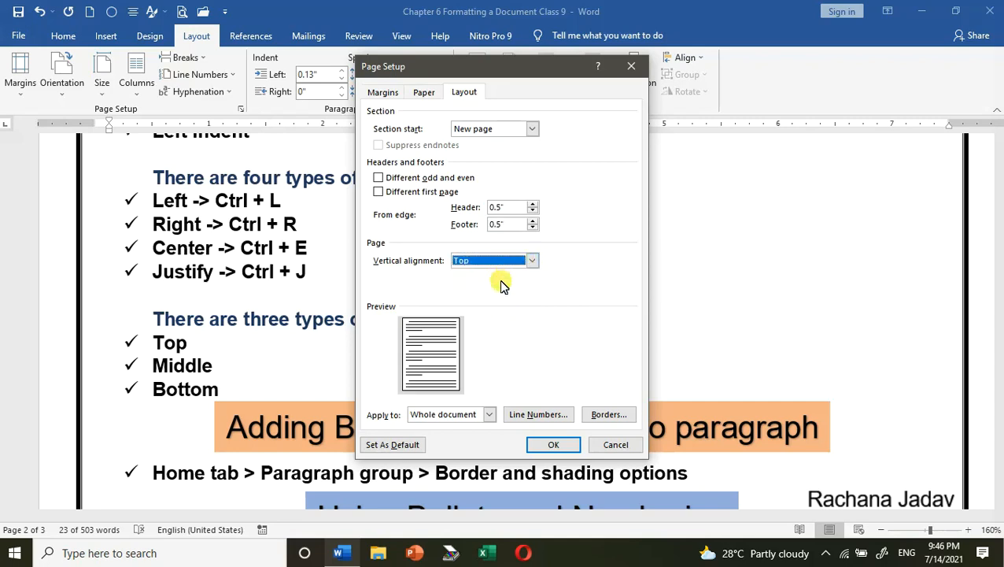
left_click(553, 445)
- Examine the "Adding Borders and Shading to paragraph" section and its line about the border and shading options
scroll(315, 299, "down", 15)
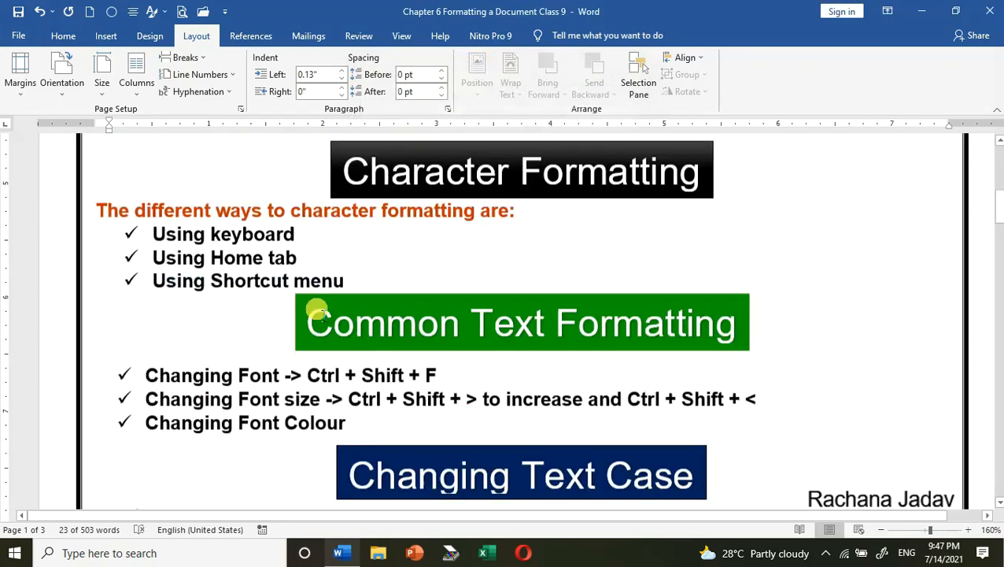
scroll(334, 314, "up", 3)
scroll(330, 319, "down", 10)
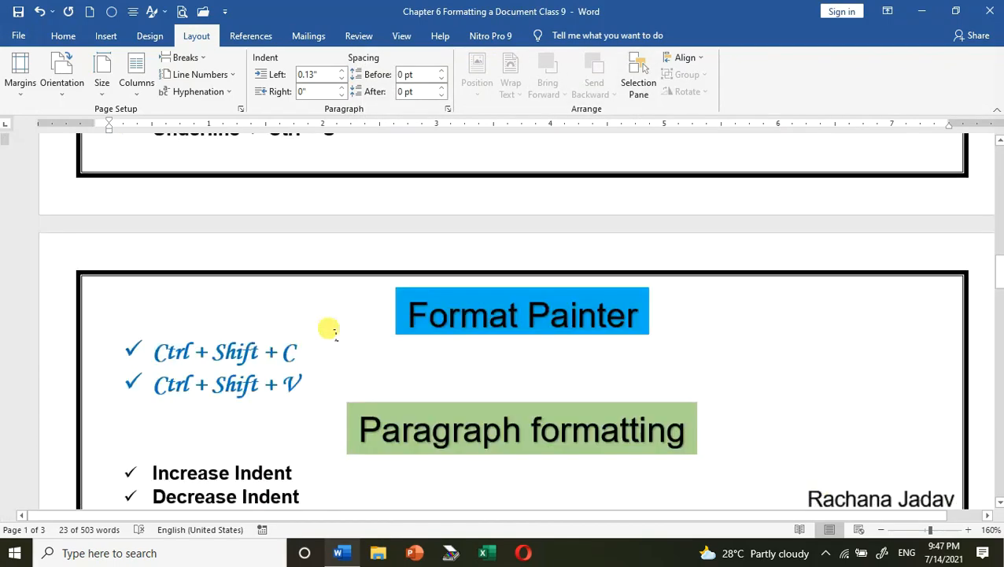
scroll(329, 325, "down", 5)
scroll(330, 327, "up", 5)
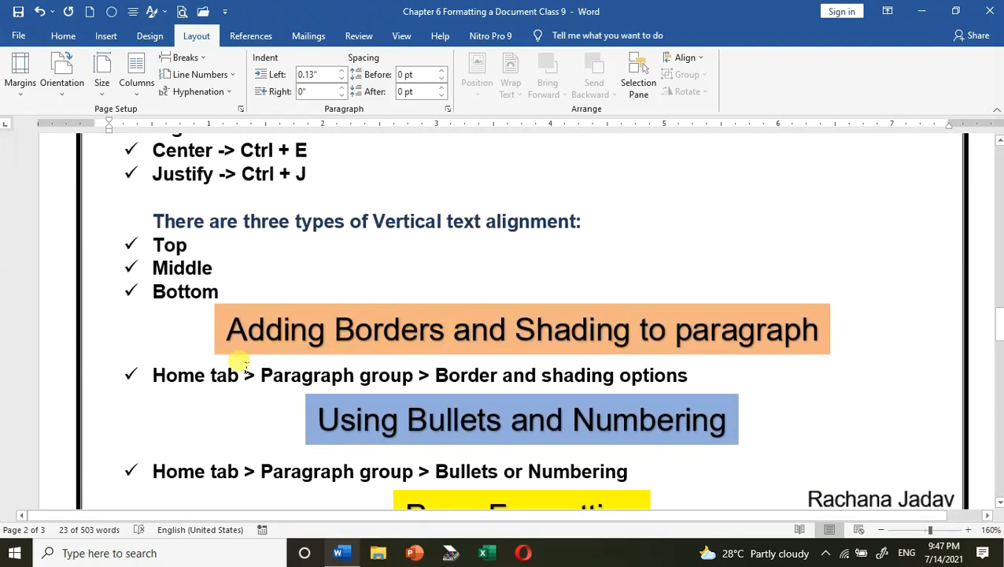
left_click_drag(156, 377, 728, 370)
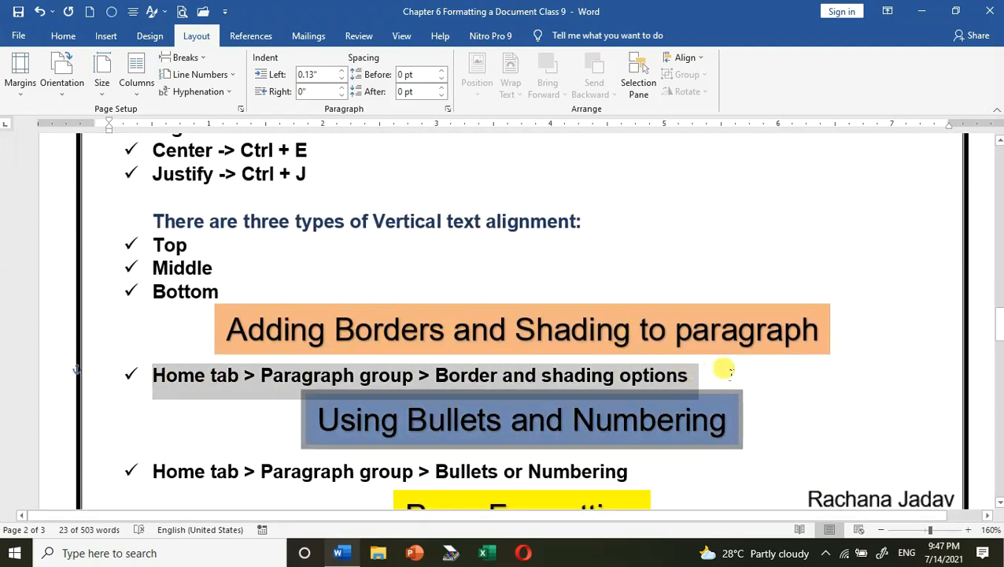
left_click(728, 369)
scroll(309, 230, "up", 3)
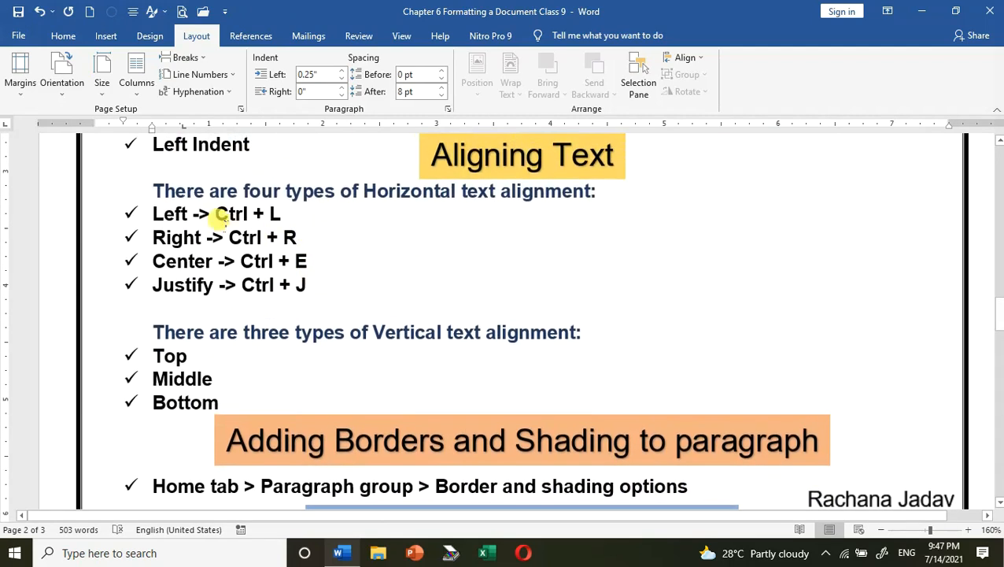
- Choose a Box paragraph border in Borders and Shading for the horizontal text alignment heading and its four shortcut lines
left_click_drag(146, 189, 318, 289)
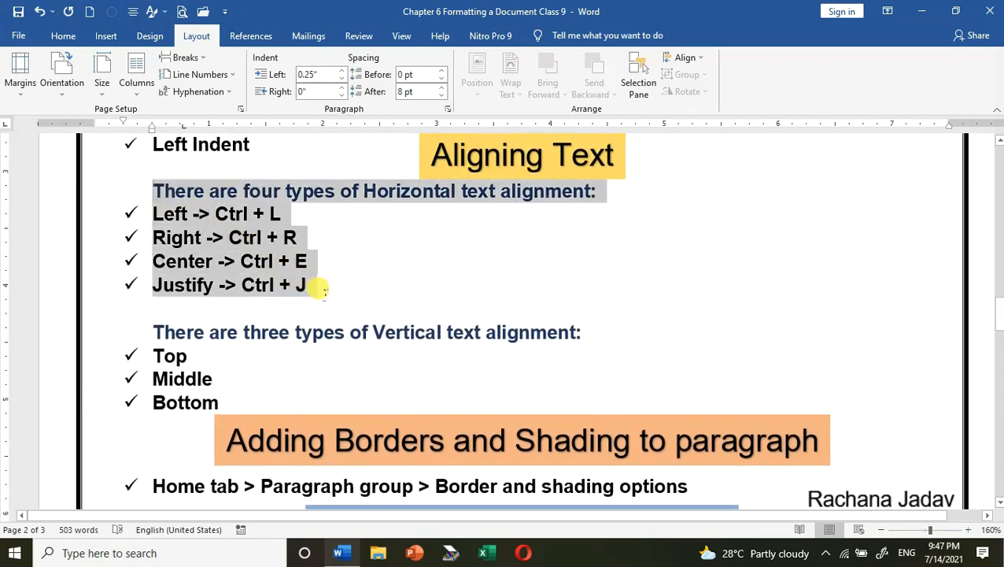
left_click(69, 37)
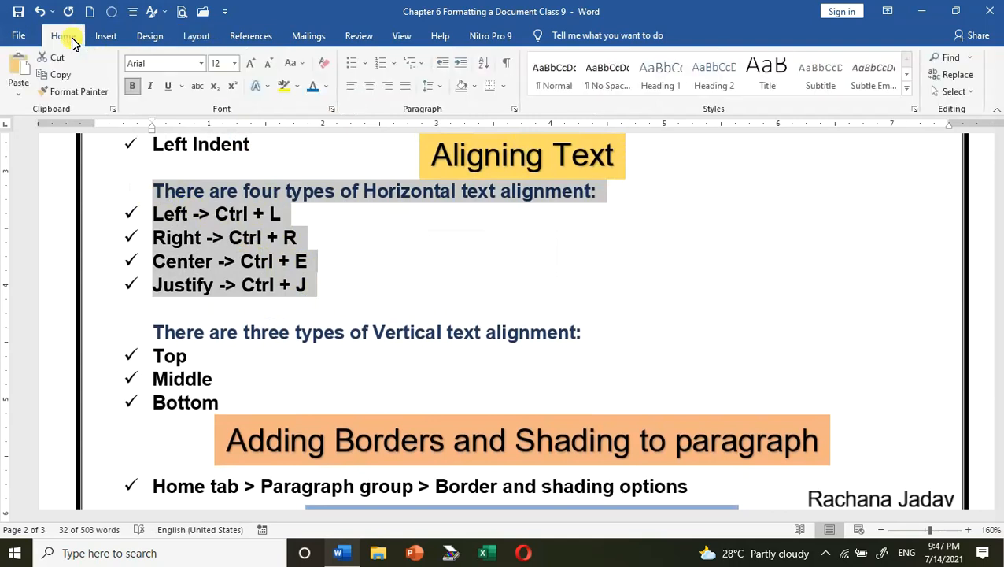
left_click(503, 87)
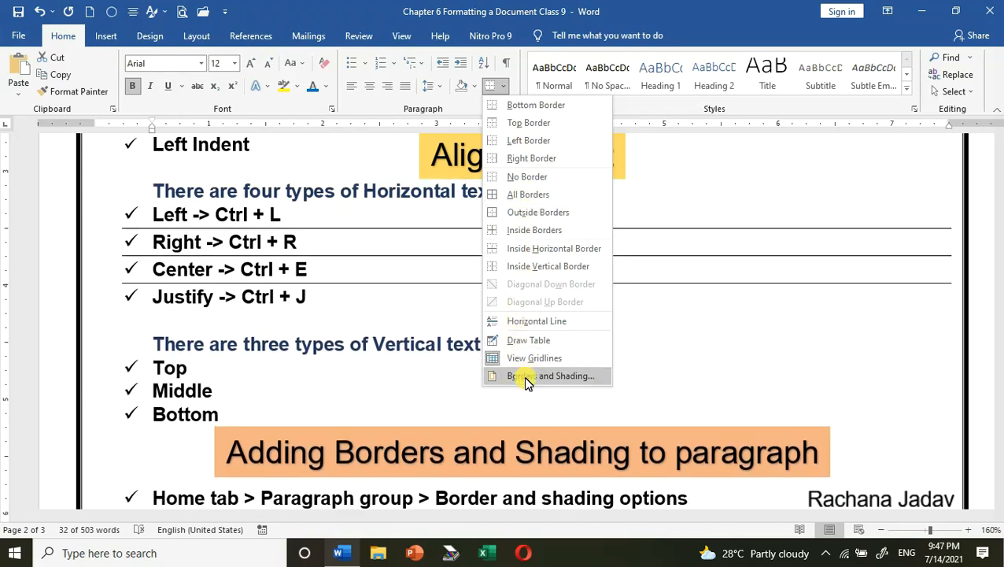
left_click(528, 378)
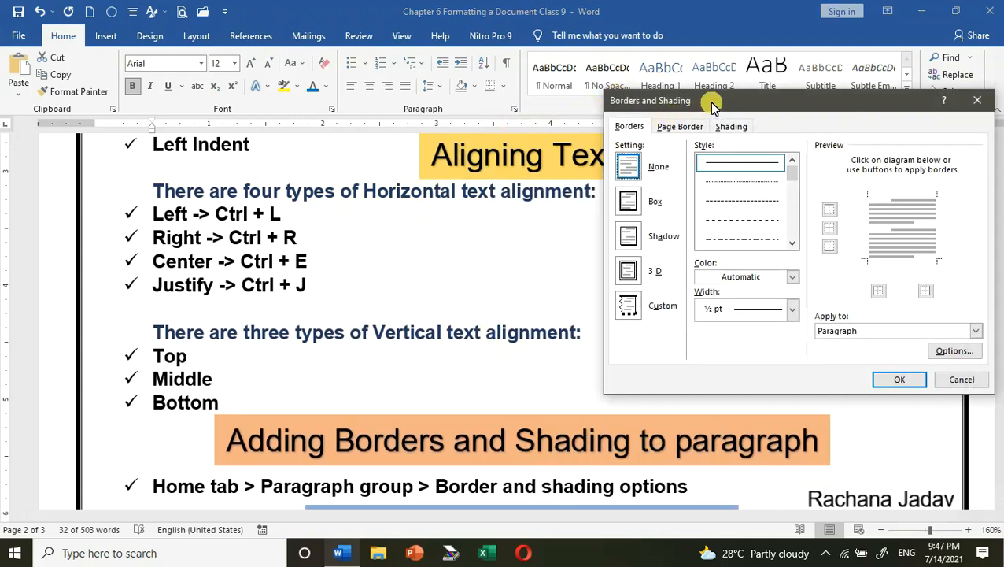
left_click_drag(708, 101, 579, 71)
left_click(495, 178)
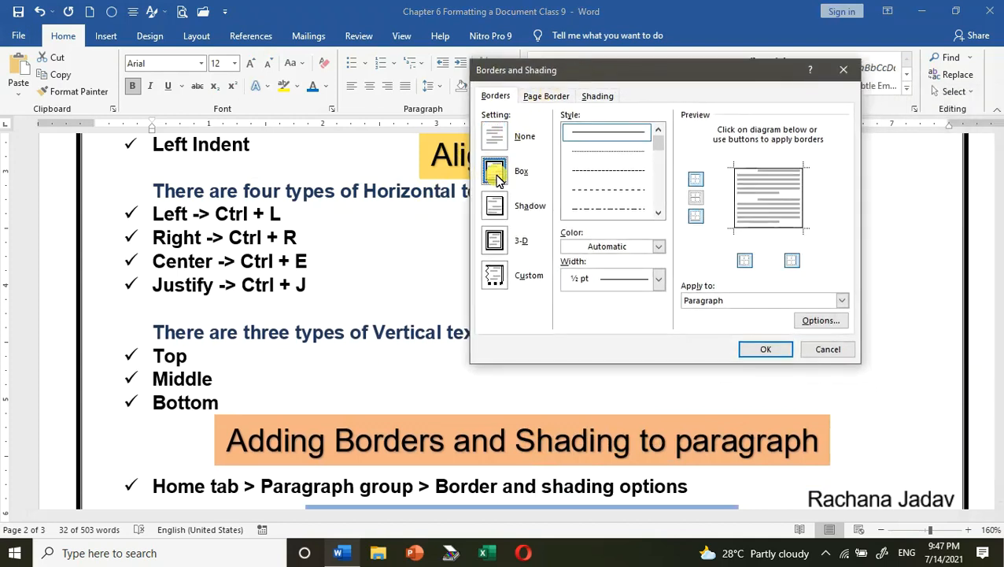
- Give the box border a thick-and-thin line style with a width of 3 pt
left_click(658, 213)
left_click(657, 214)
left_click(658, 213)
left_click(614, 191)
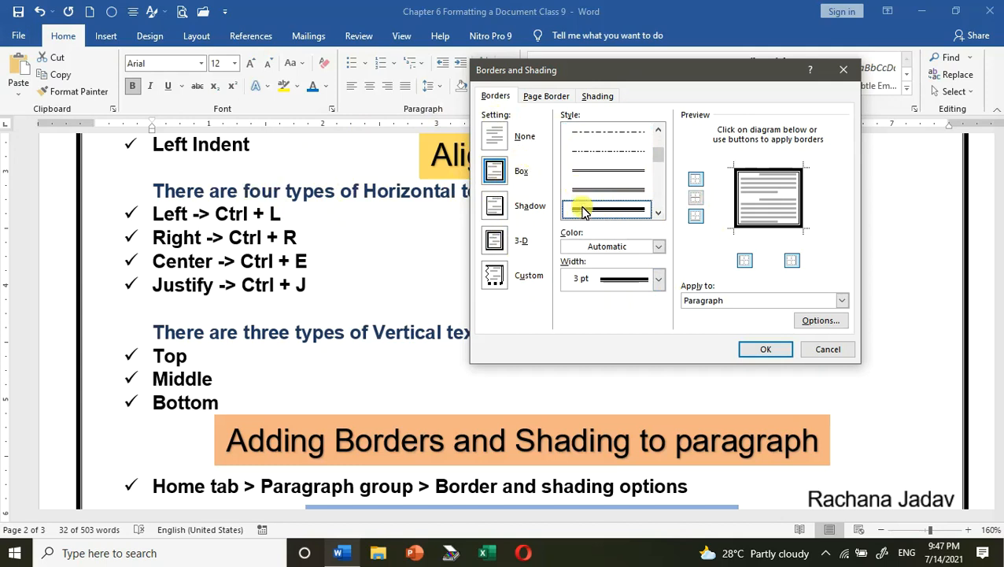
left_click(658, 280)
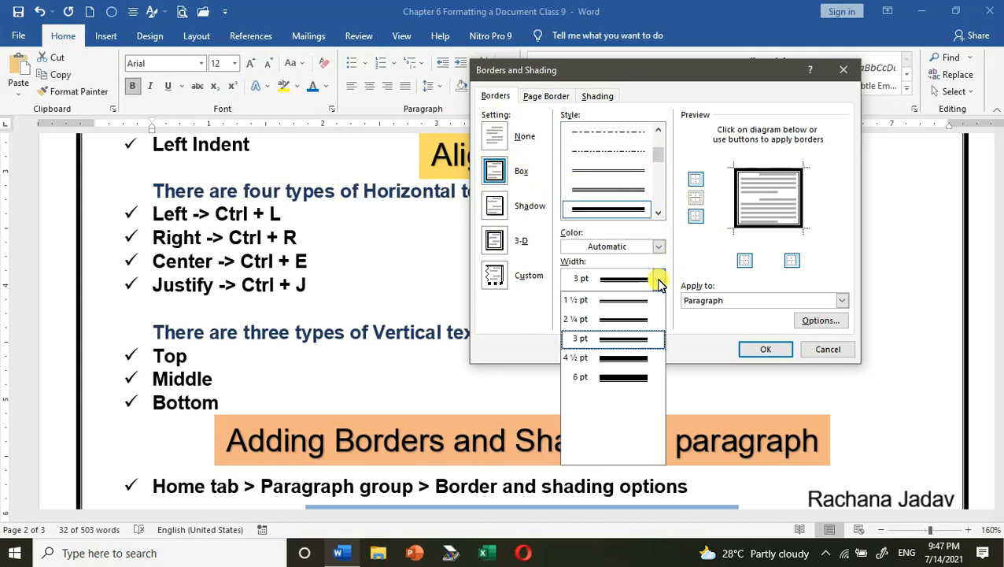
left_click(632, 338)
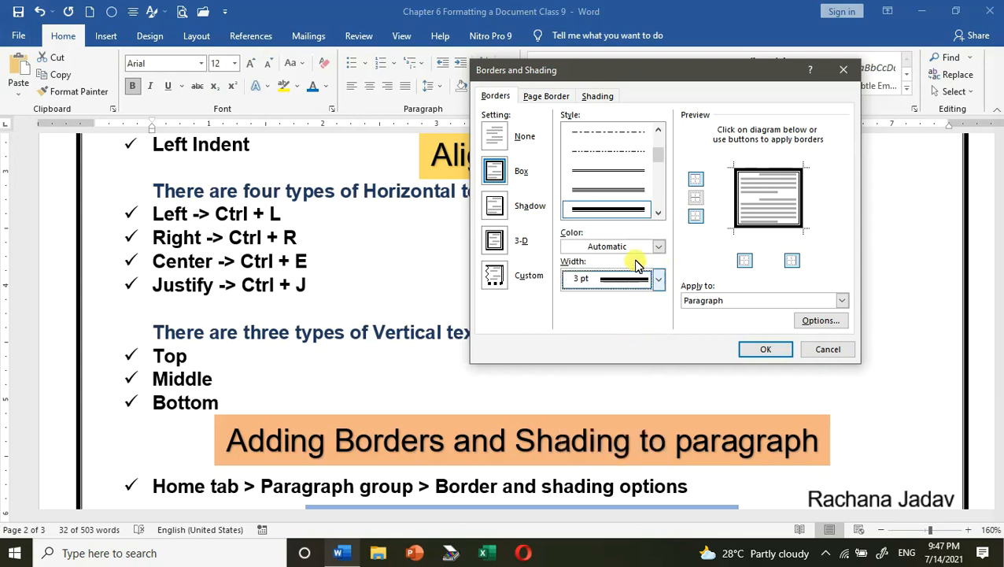
- Try red and dark red as the box border color, and set it to dark blue
left_click(658, 247)
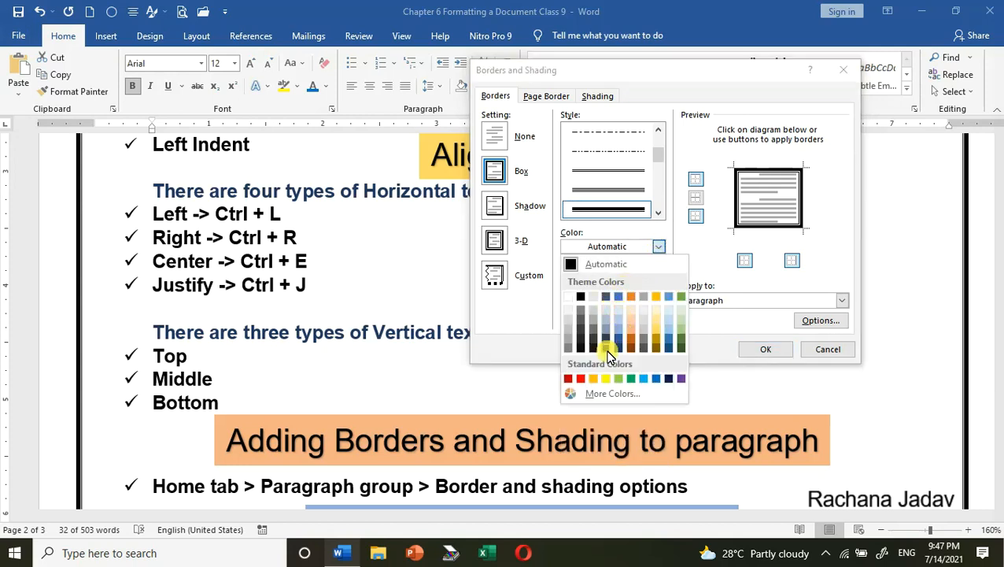
left_click(579, 378)
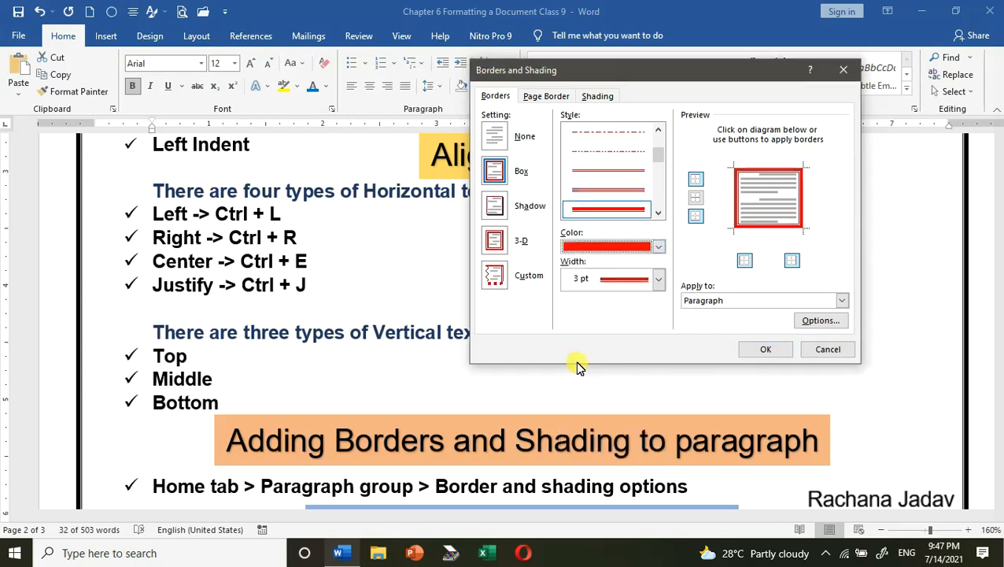
left_click(660, 248)
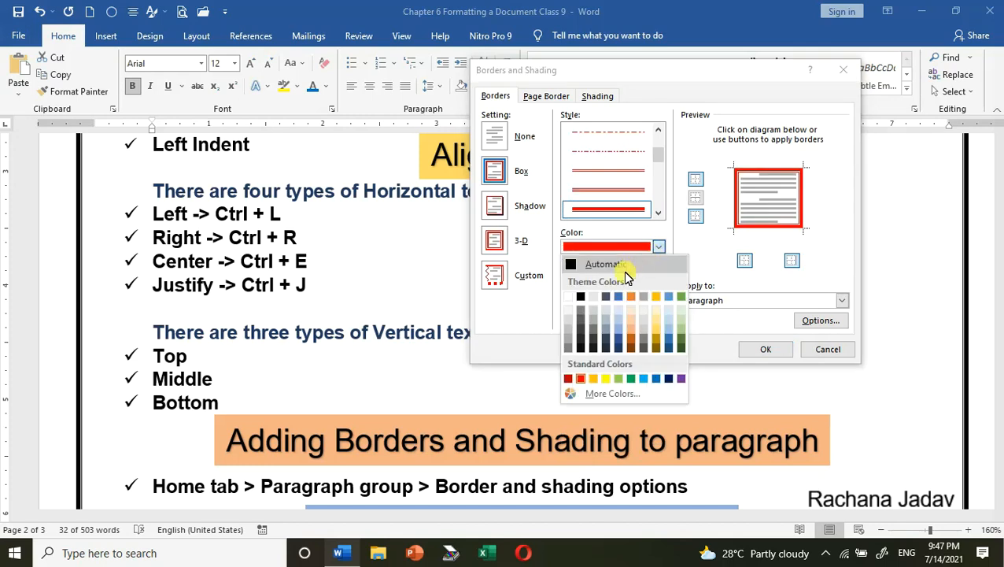
left_click(569, 379)
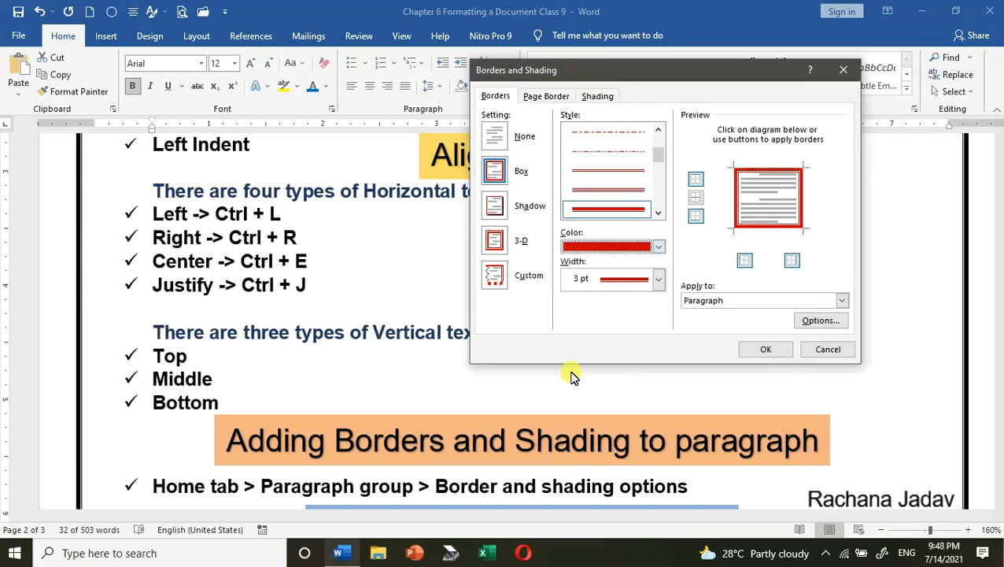
left_click(661, 249)
left_click(668, 379)
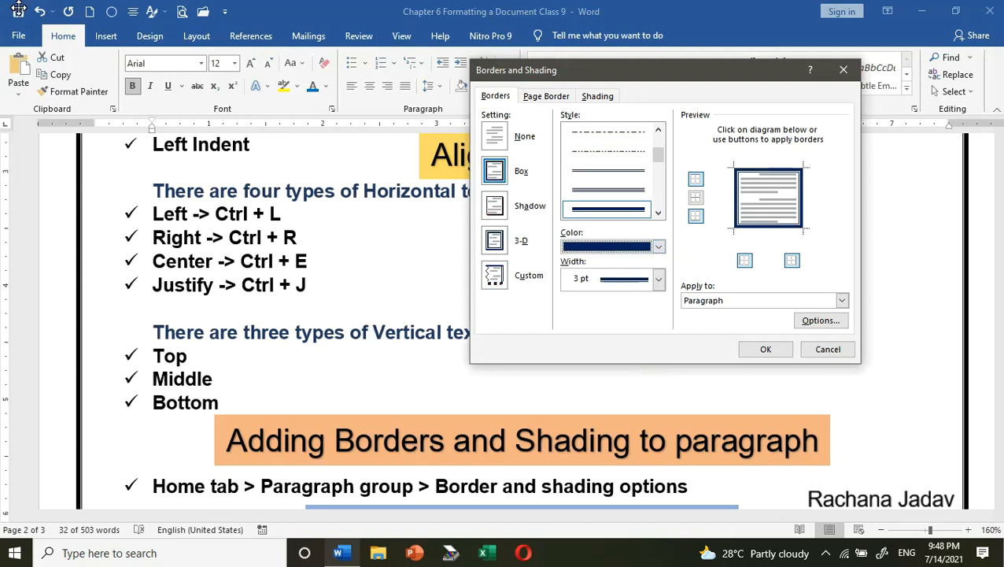
- Apply the dark blue box border to the horizontal alignment heading and its four shortcut lines, and undo it
left_click(764, 349)
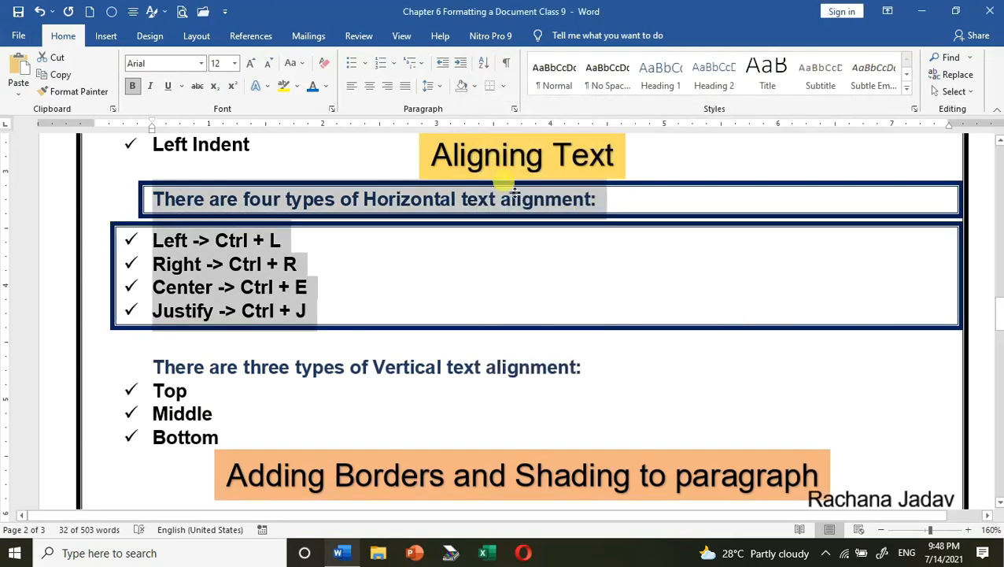
left_click(543, 256)
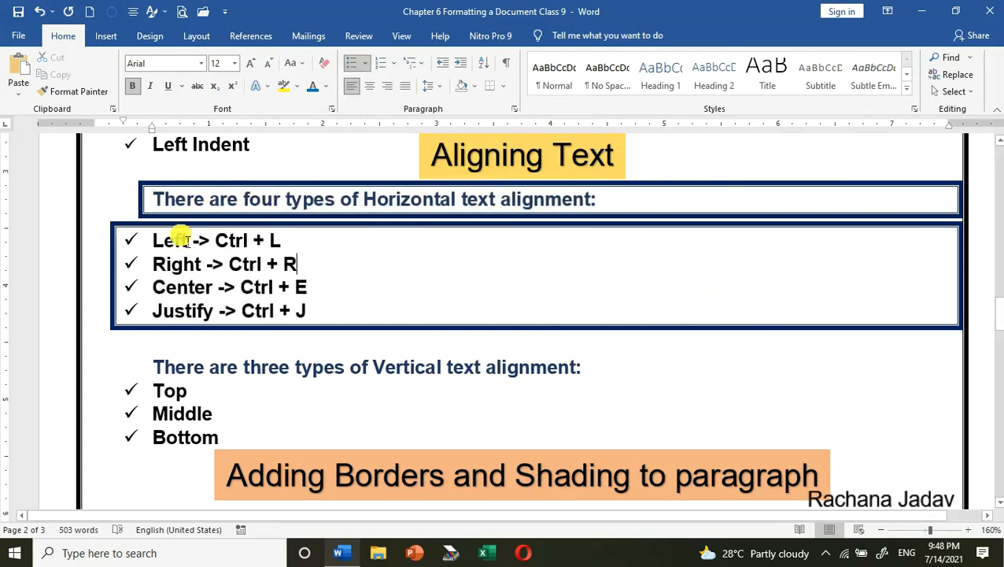
left_click_drag(154, 242, 356, 307)
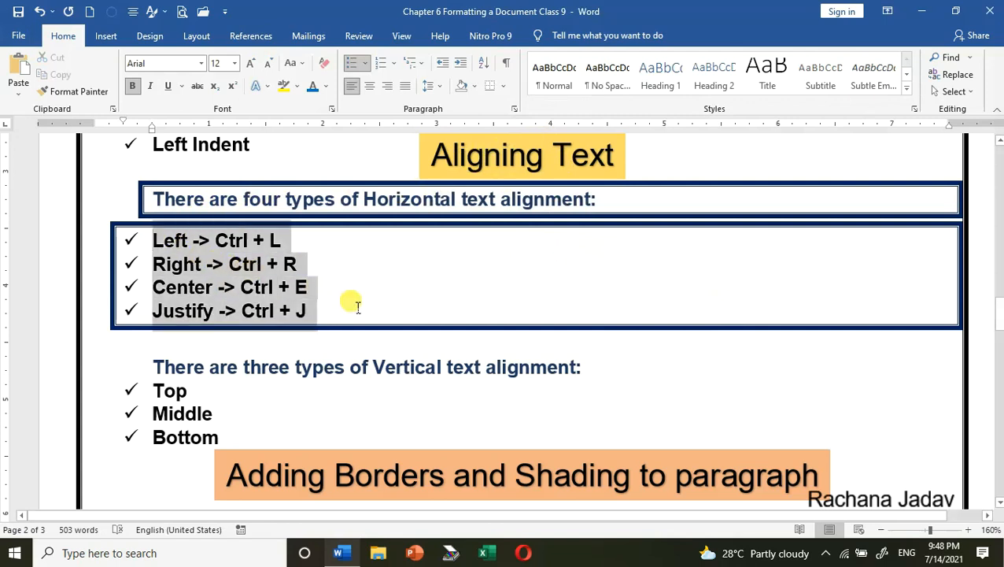
key("ctrl+z")
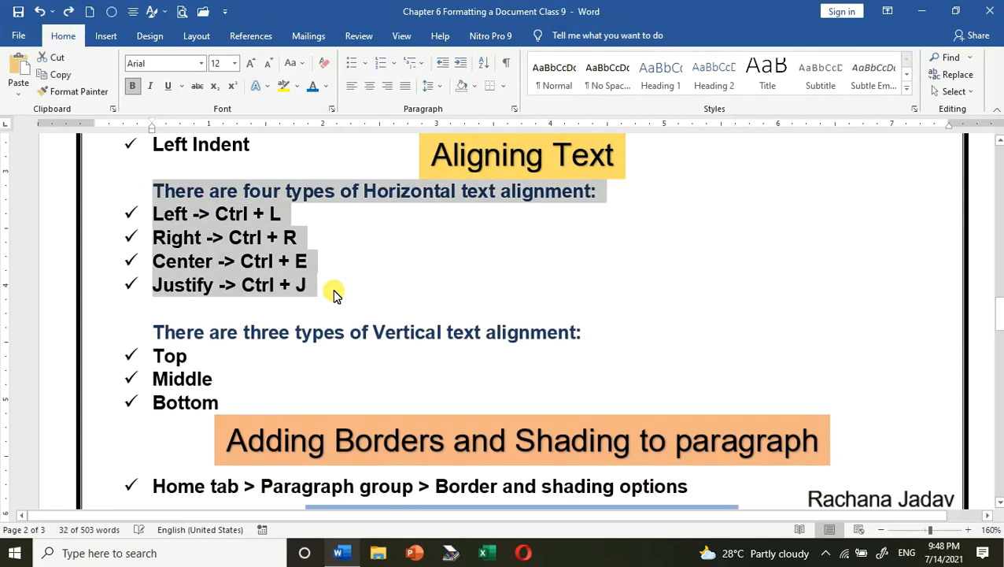
- Choose a Box paragraph border in Borders and Shading for only the four alignment shortcut lines, Left through Justify
left_click(181, 236)
left_click_drag(161, 216, 331, 275)
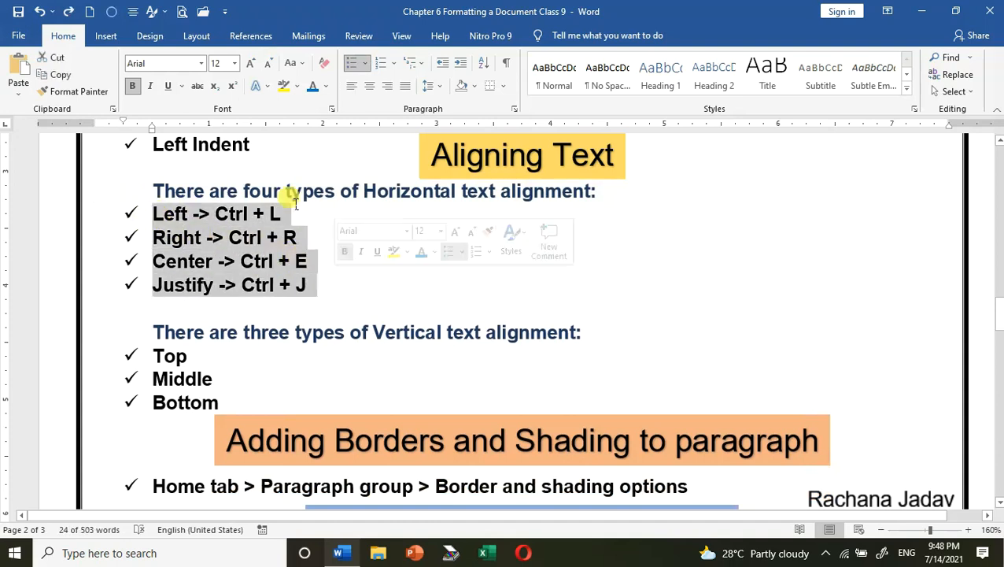
left_click(503, 88)
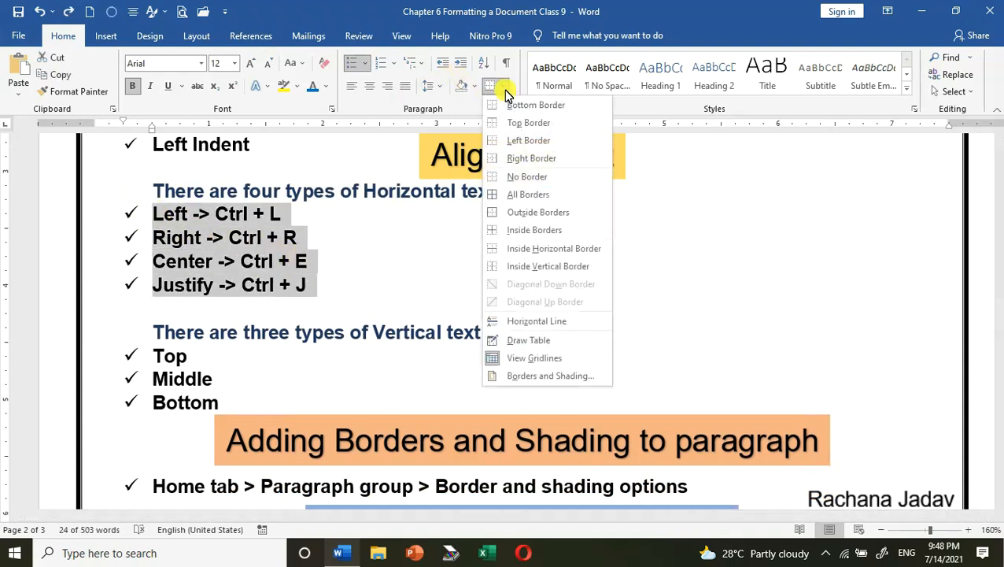
left_click(510, 376)
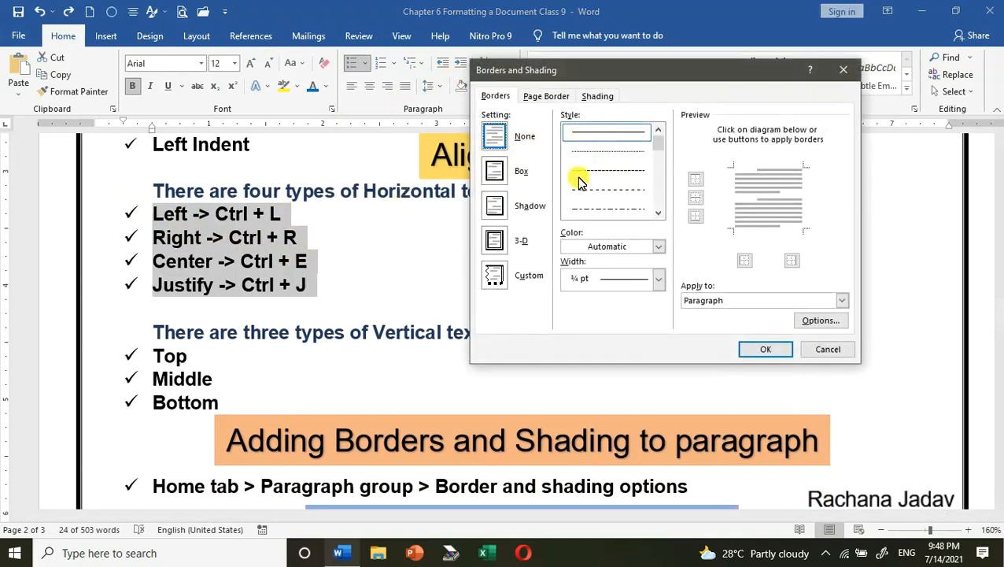
left_click(491, 170)
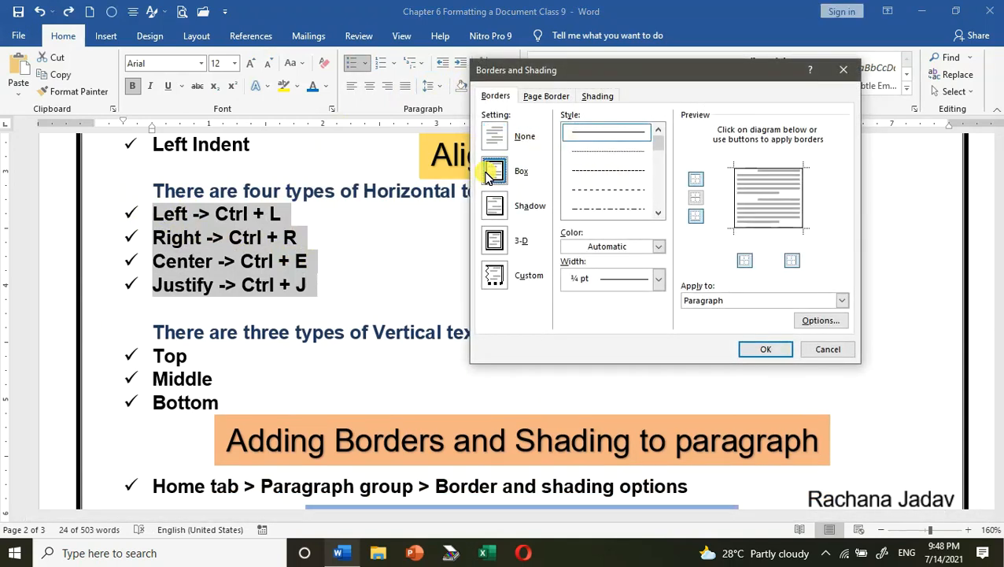
- Give the box border a thick-and-thin line style with a width of 3 pt, colored dark blue
left_click(658, 212)
left_click(658, 213)
left_click(610, 209)
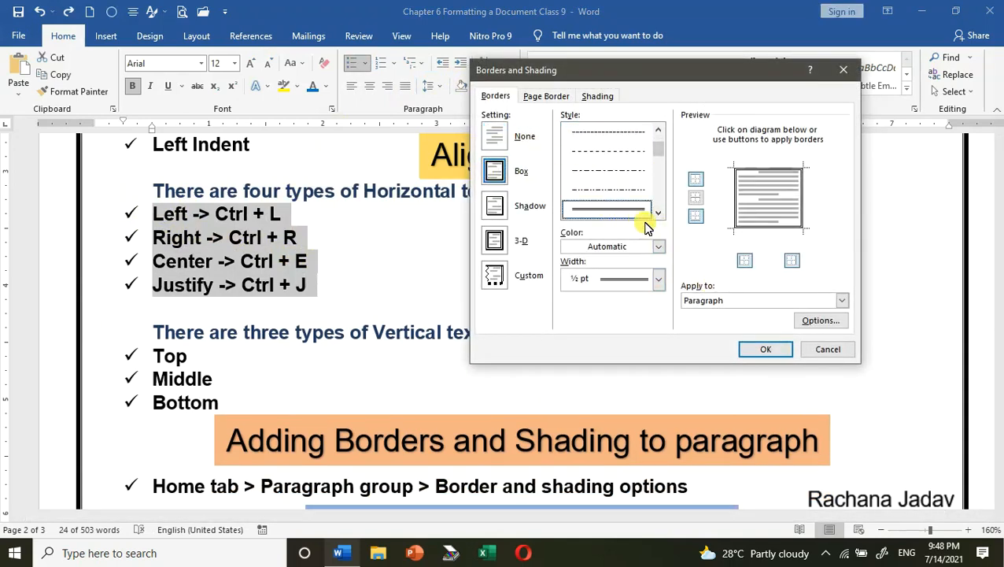
left_click(658, 214)
left_click(658, 214)
left_click(636, 211)
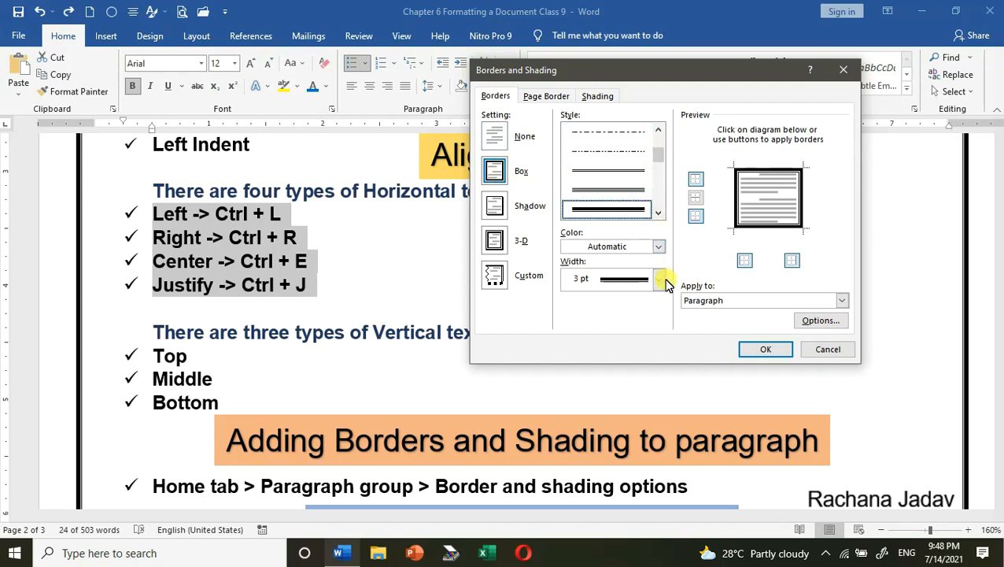
left_click(658, 247)
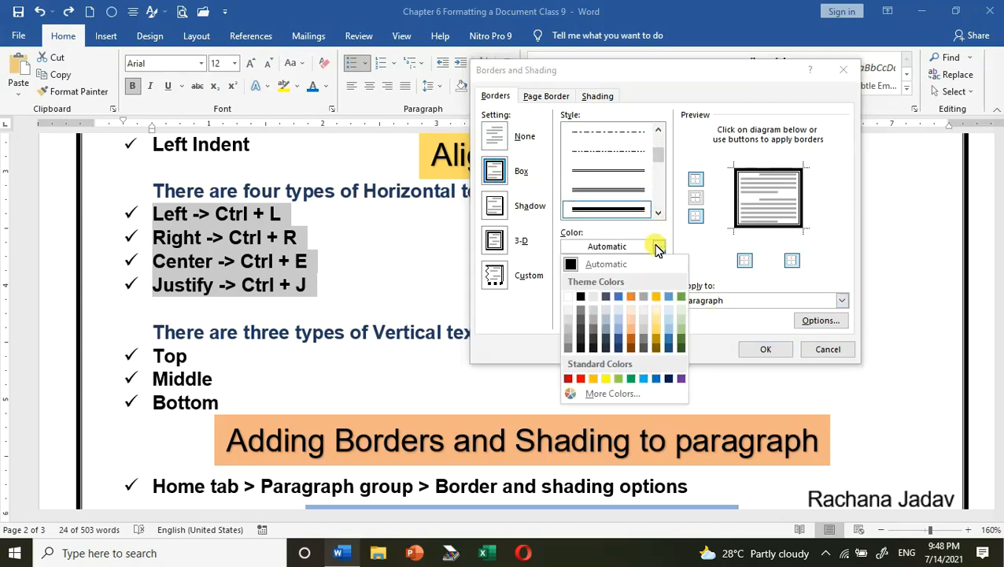
left_click(669, 379)
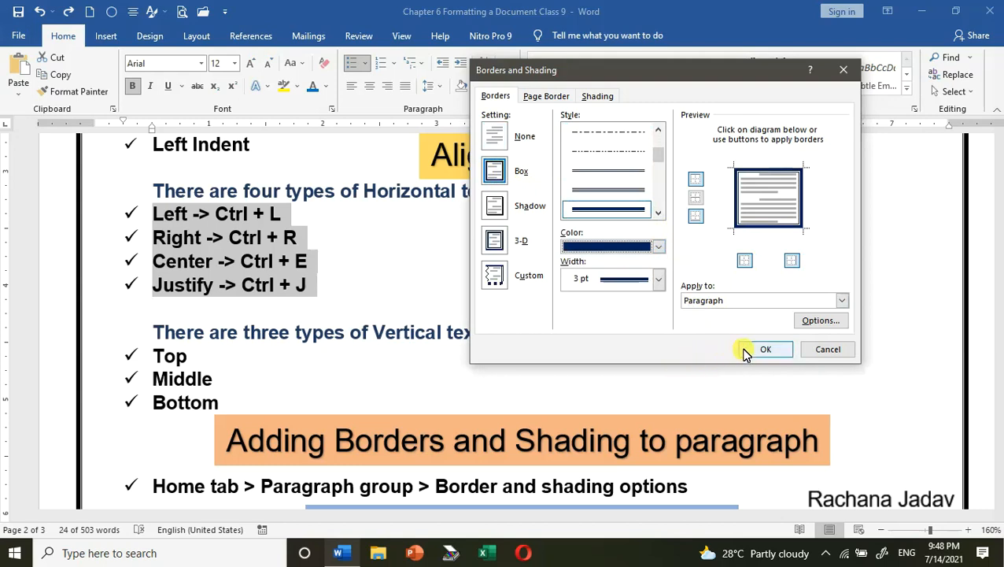
- Try a light blue shading fill for the four shortcut lines and look at the pattern styles, keeping Clear
left_click(598, 97)
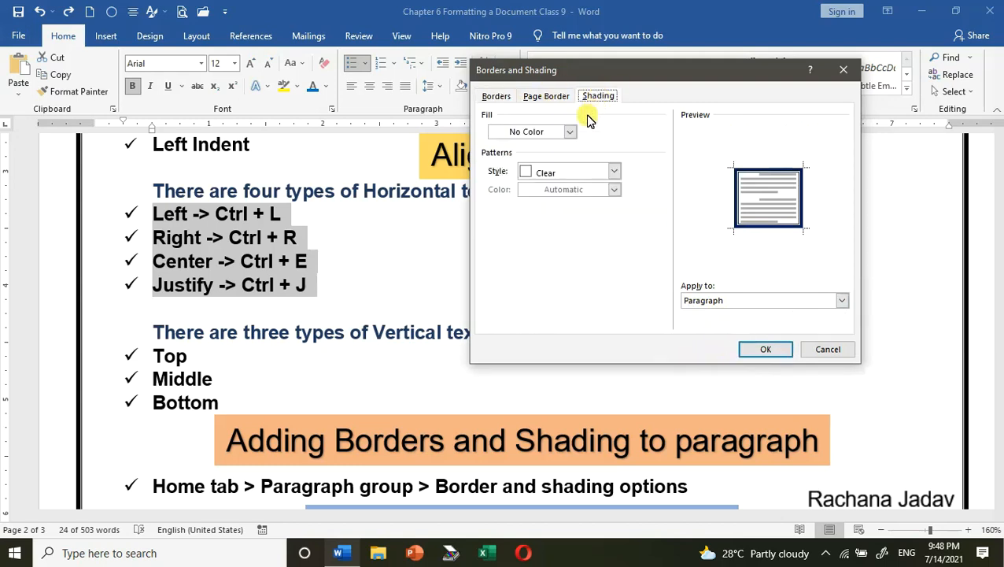
left_click(569, 132)
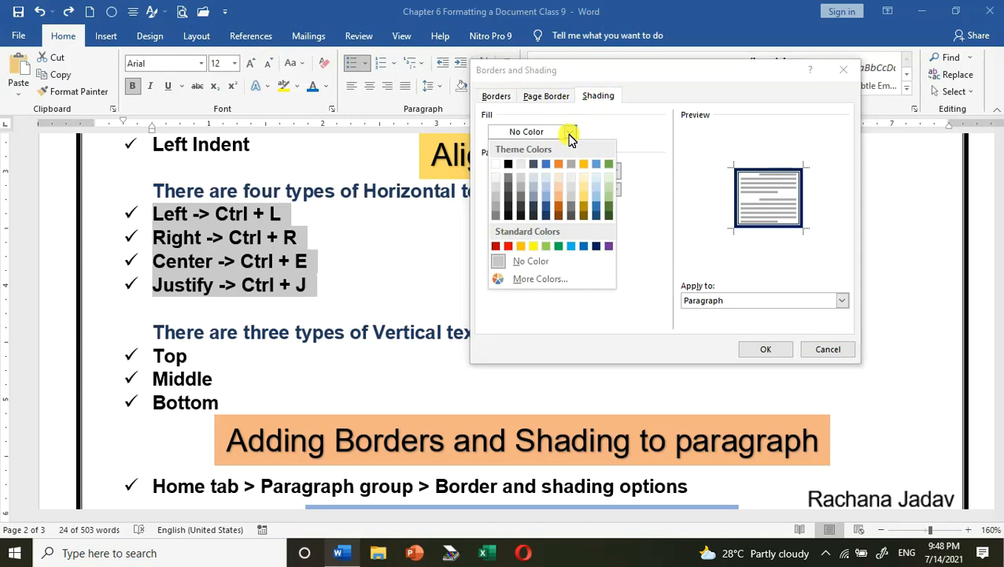
left_click(546, 179)
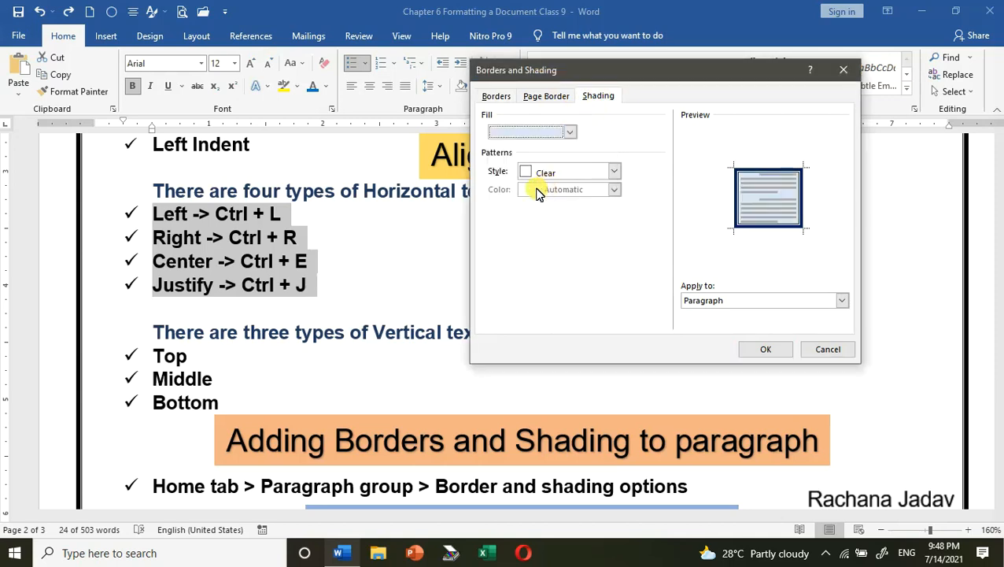
left_click(614, 175)
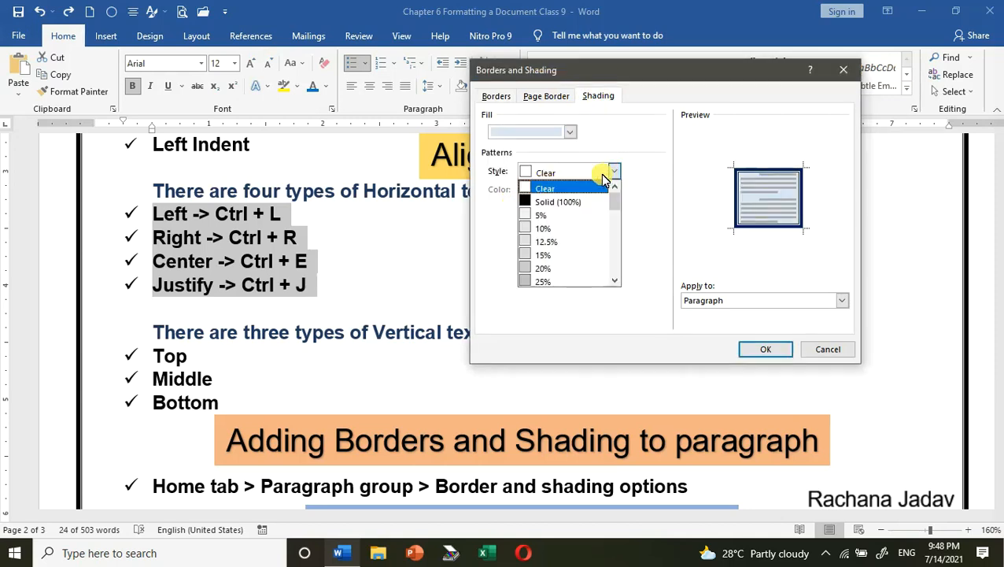
left_click(615, 174)
left_click(614, 174)
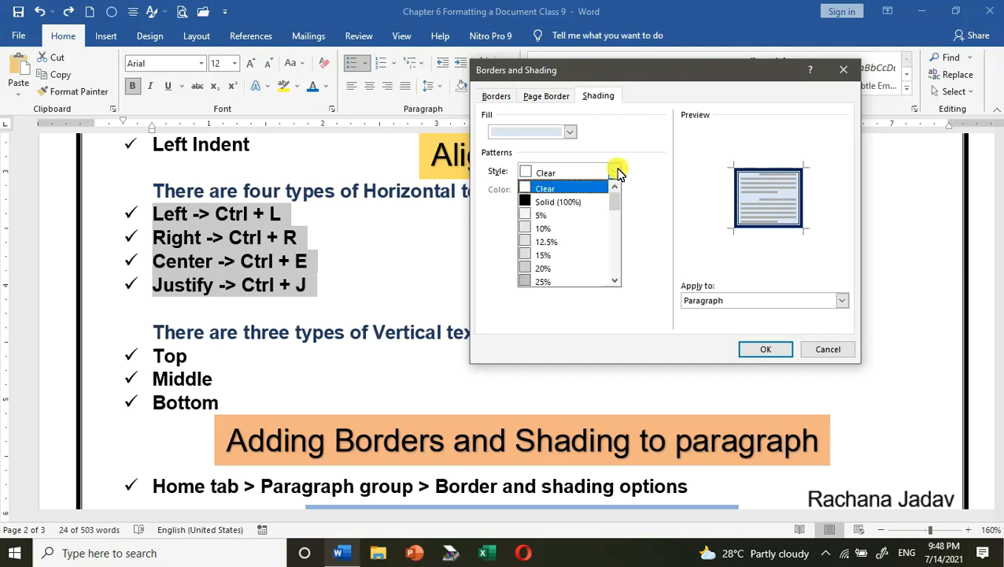
left_click(619, 171)
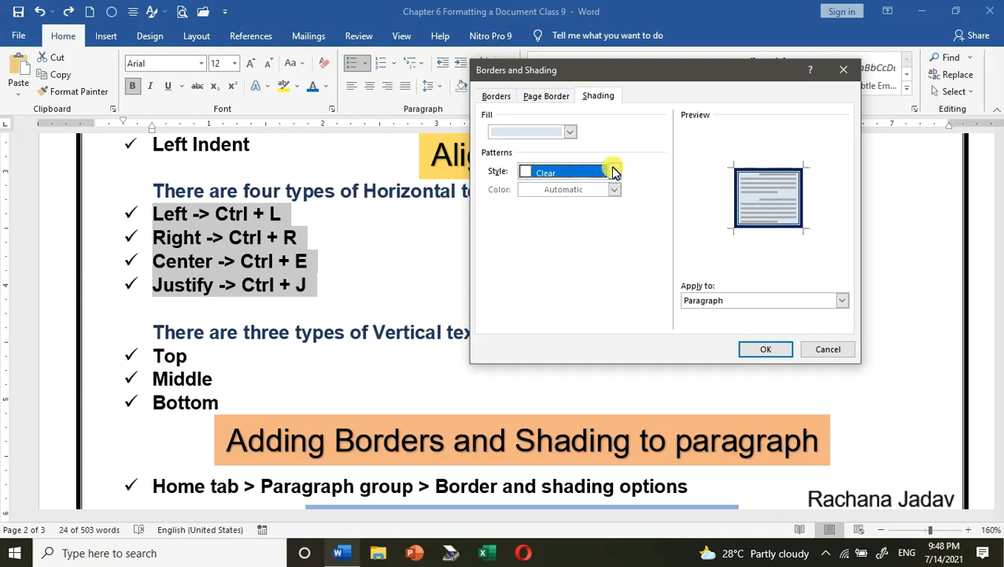
- Set the shading fill to light gold and apply the border and shading to the four shortcut lines
left_click(570, 132)
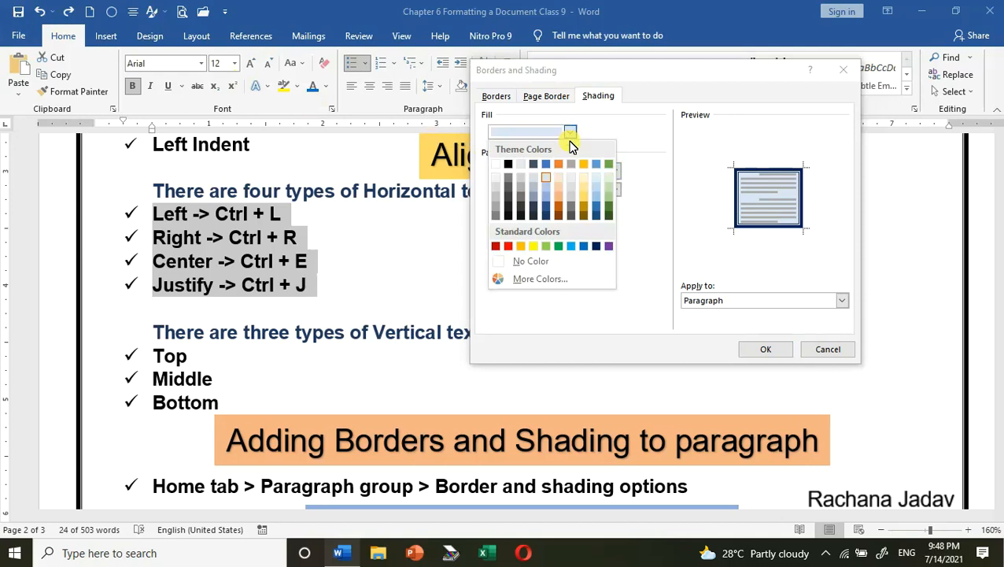
left_click(584, 179)
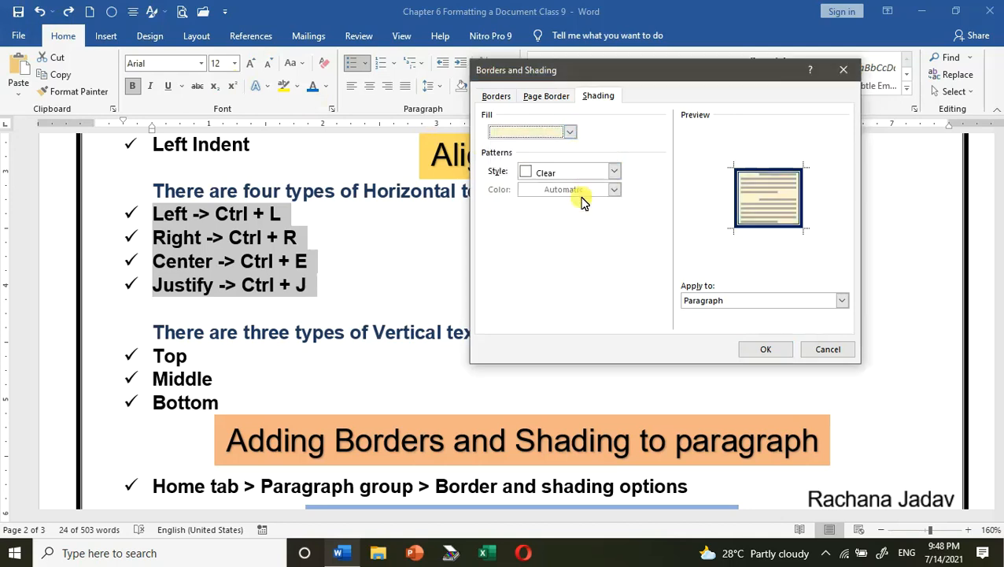
left_click(763, 351)
left_click(539, 249)
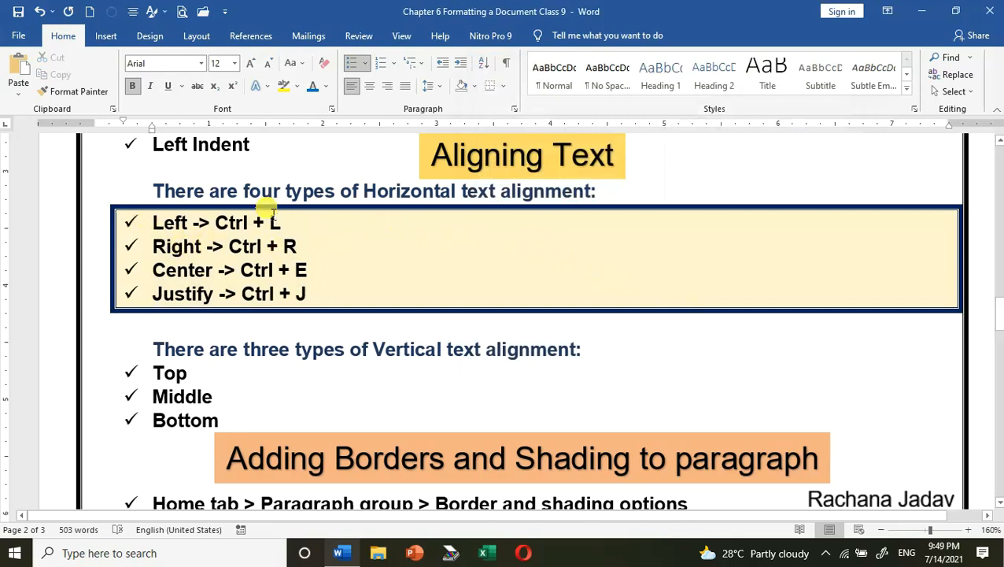
- Define the Wingdings right-arrow symbol, character code 240, as the new bullet for the Portrait and Landscape lines under Page Formatting
scroll(266, 205, "down", 1)
scroll(315, 232, "down", 3)
scroll(322, 226, "up", 2)
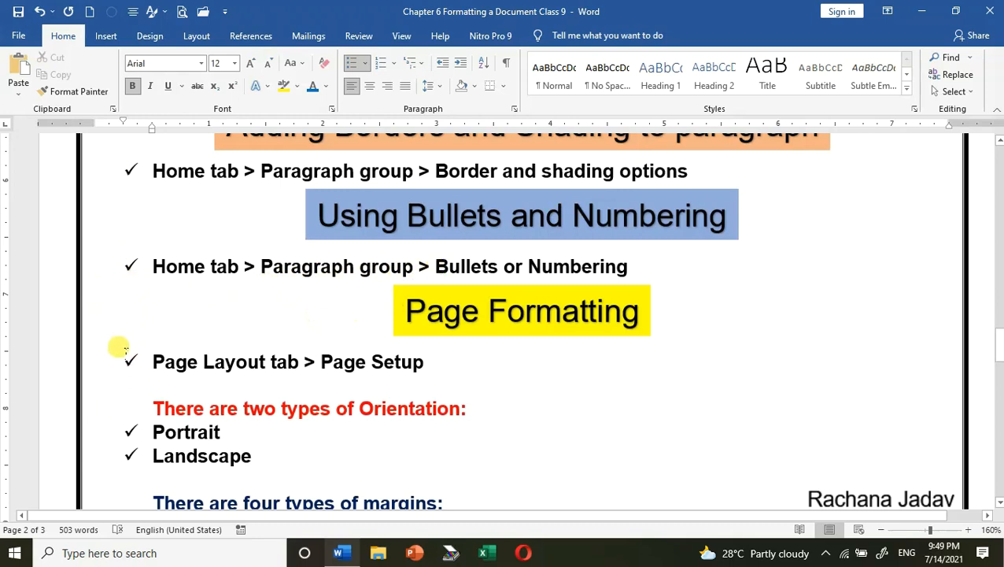
scroll(204, 298, "down", 3)
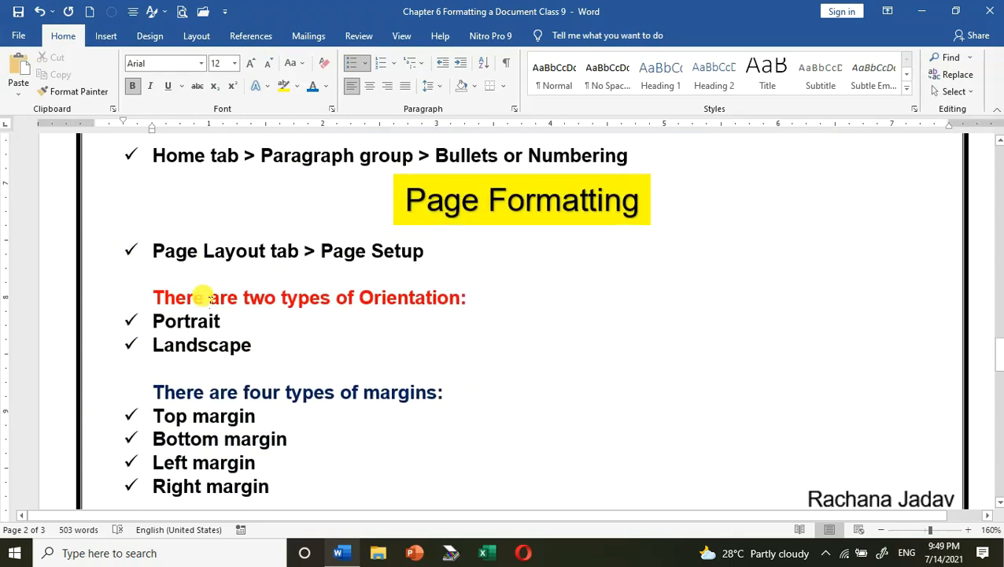
scroll(374, 255, "up", 1)
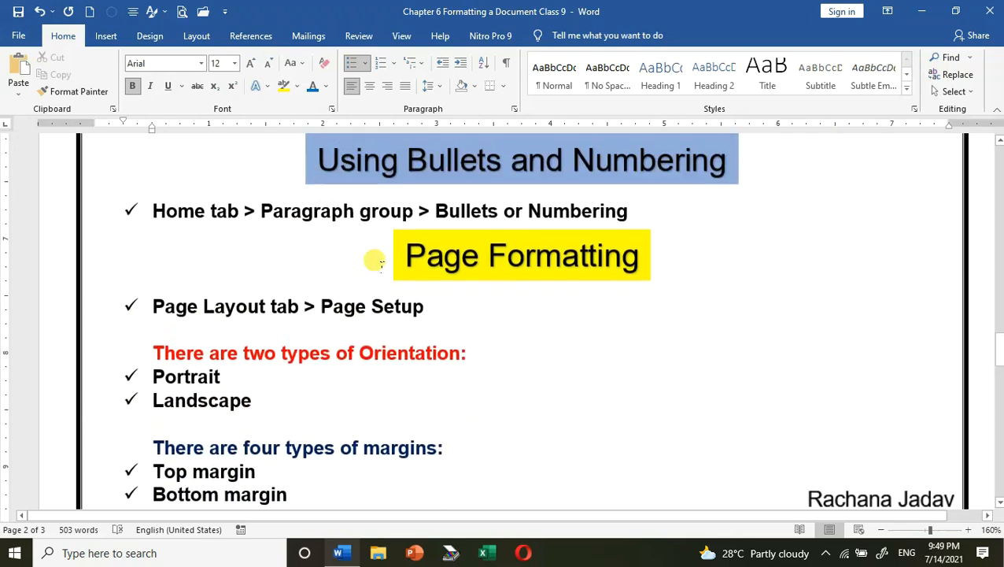
scroll(167, 244, "down", 3)
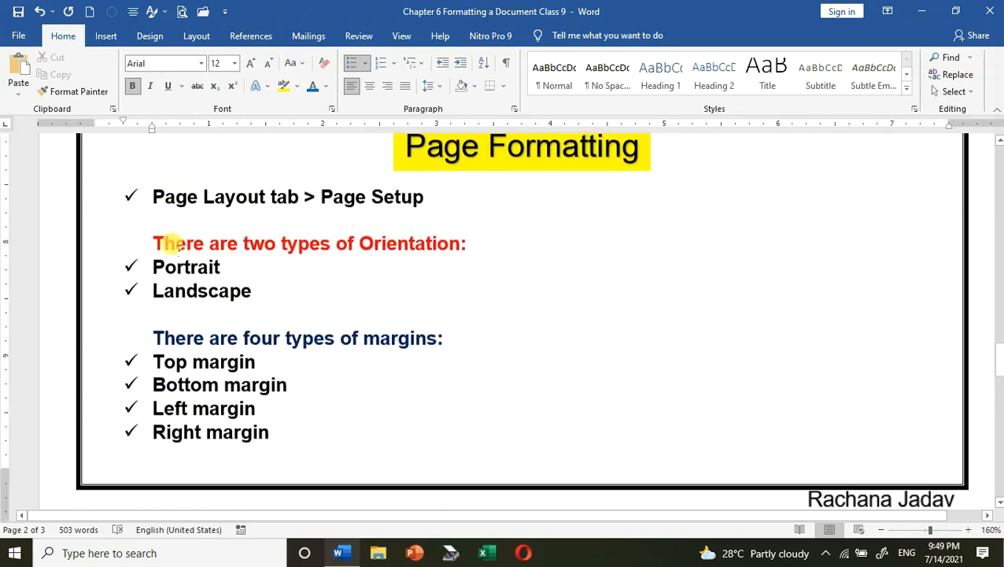
left_click_drag(155, 266, 264, 288)
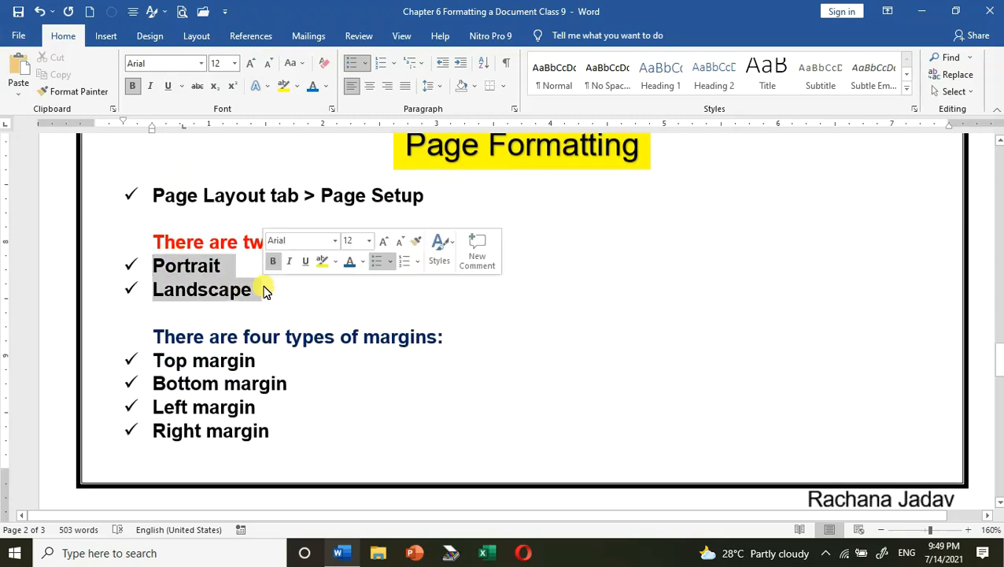
left_click(368, 64)
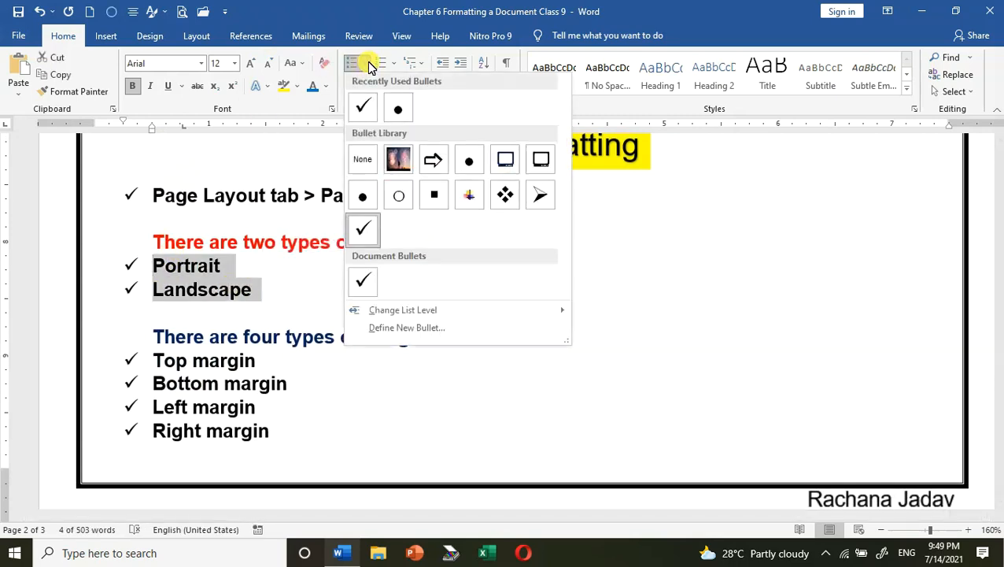
left_click(400, 329)
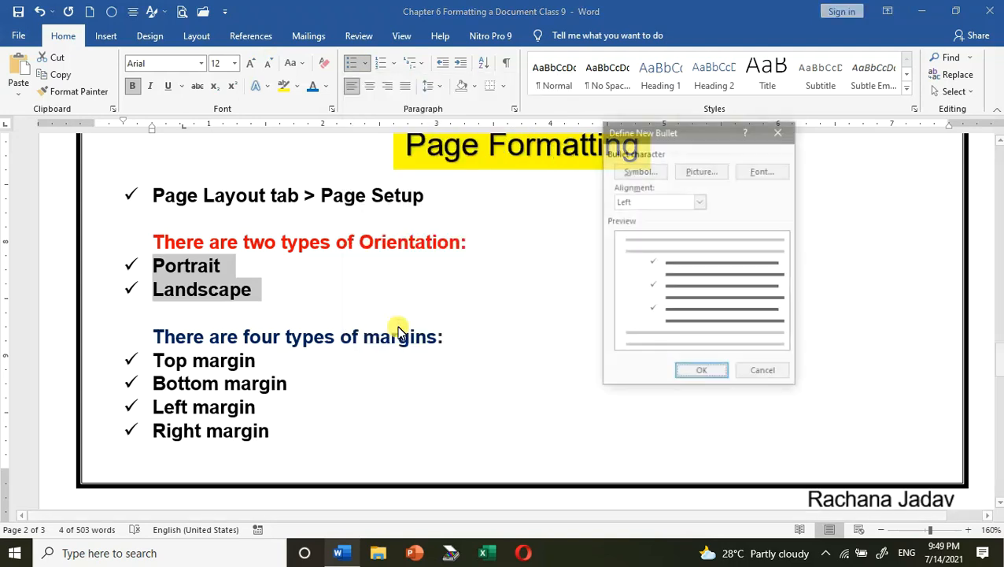
left_click(640, 171)
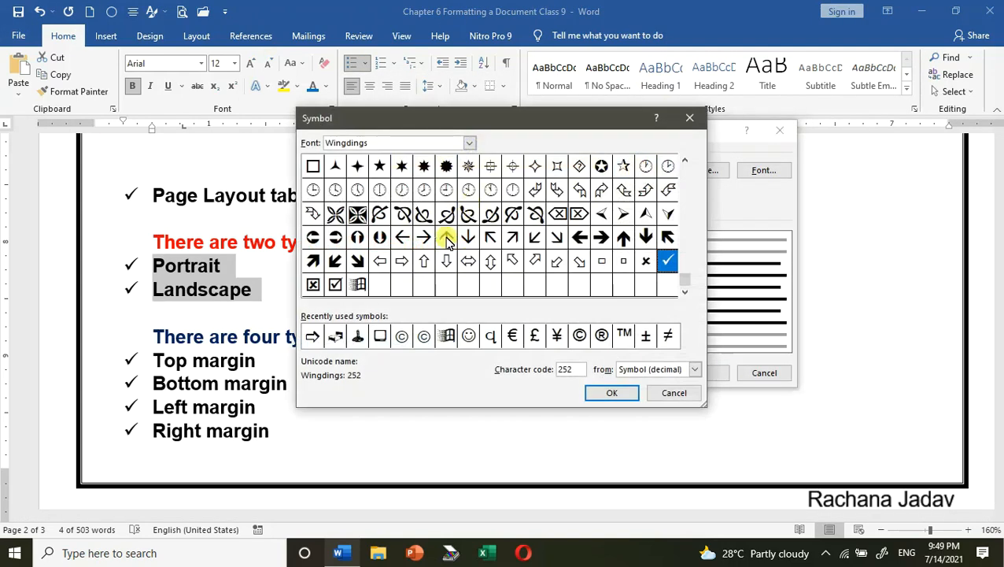
left_click(402, 262)
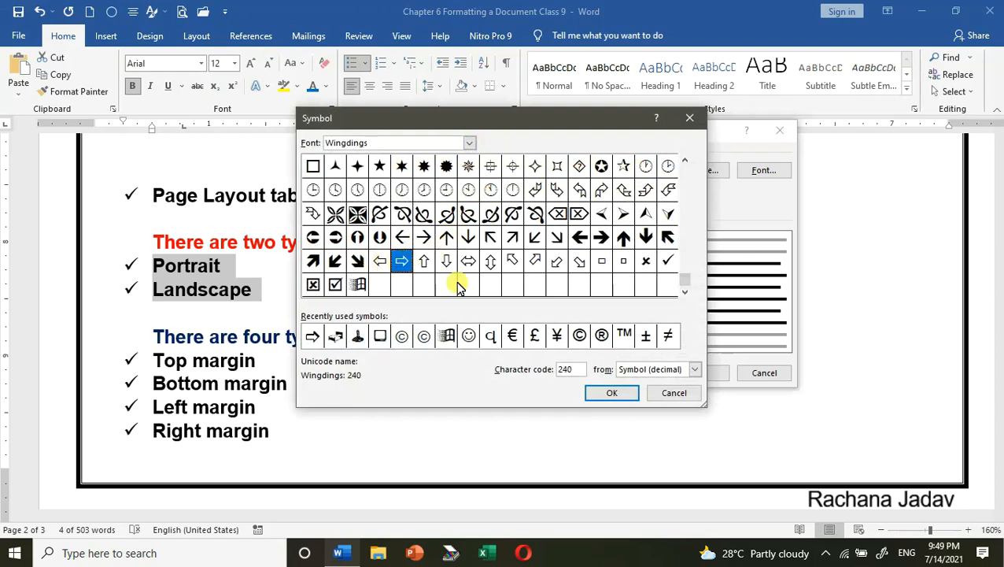
left_click(614, 398)
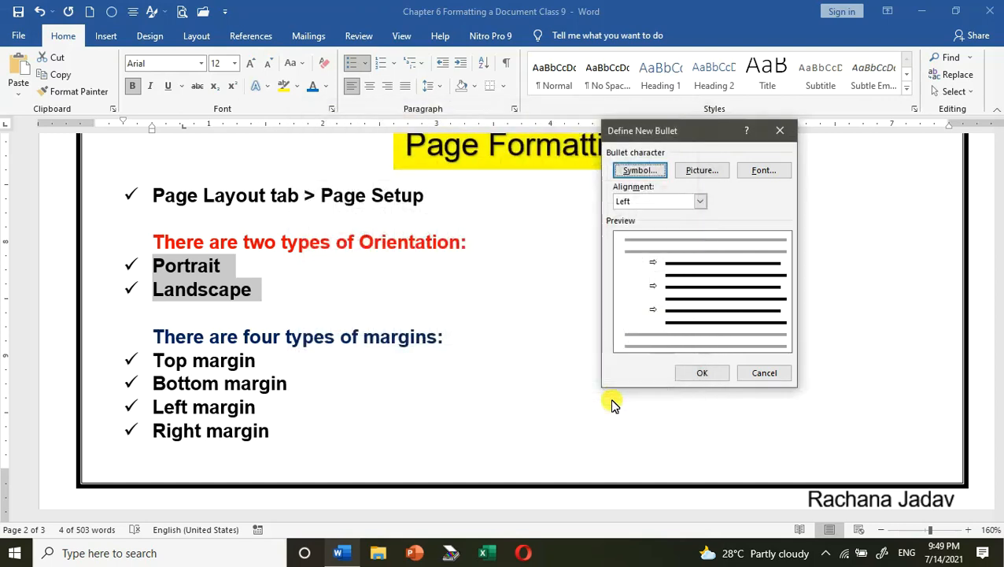
left_click(703, 372)
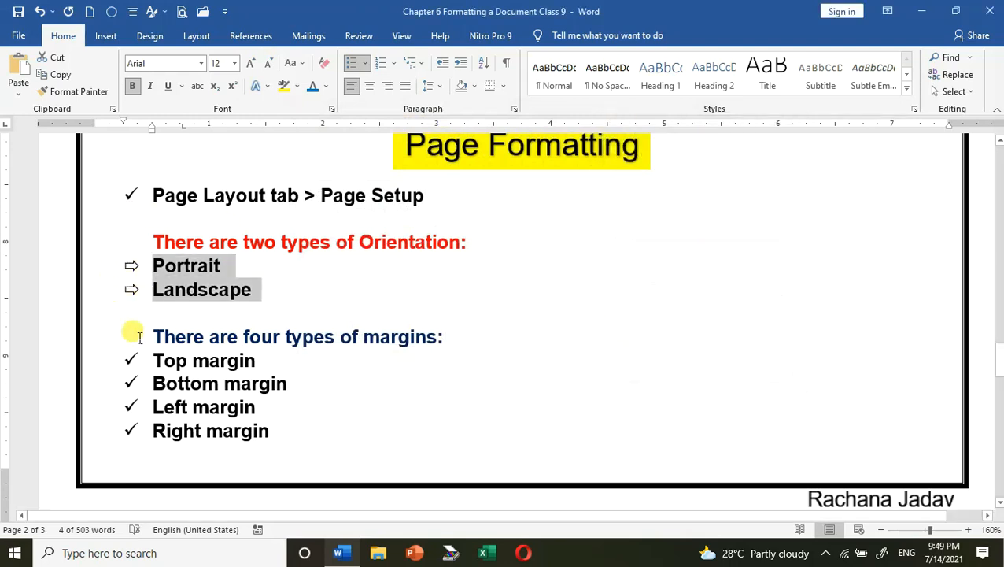
left_click(365, 65)
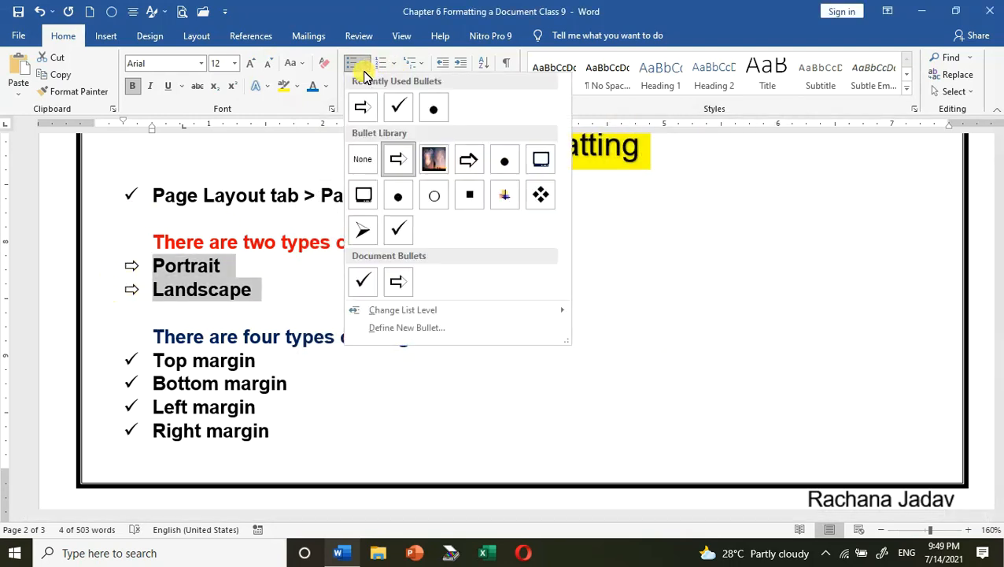
left_click(409, 327)
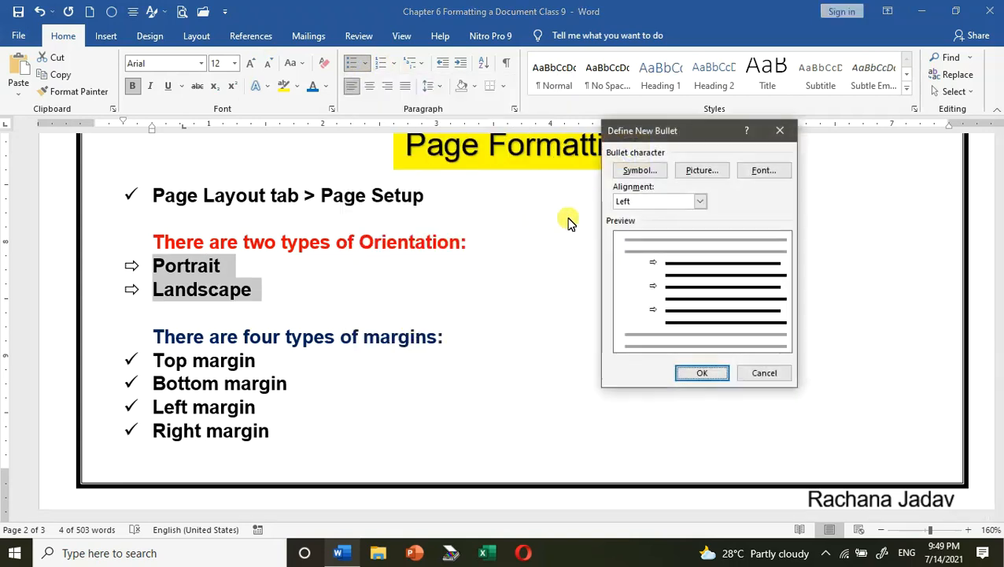
left_click(700, 171)
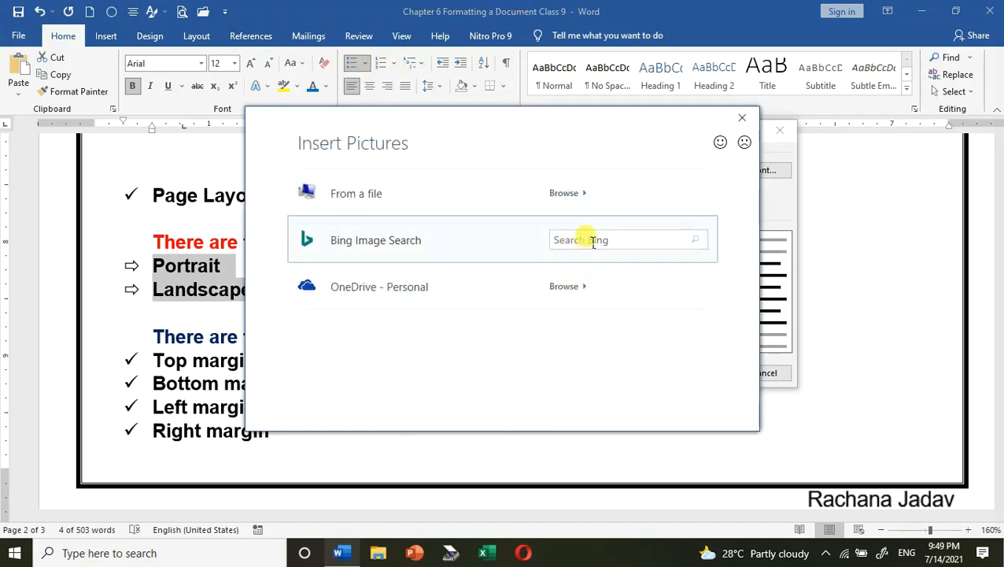
left_click(585, 196)
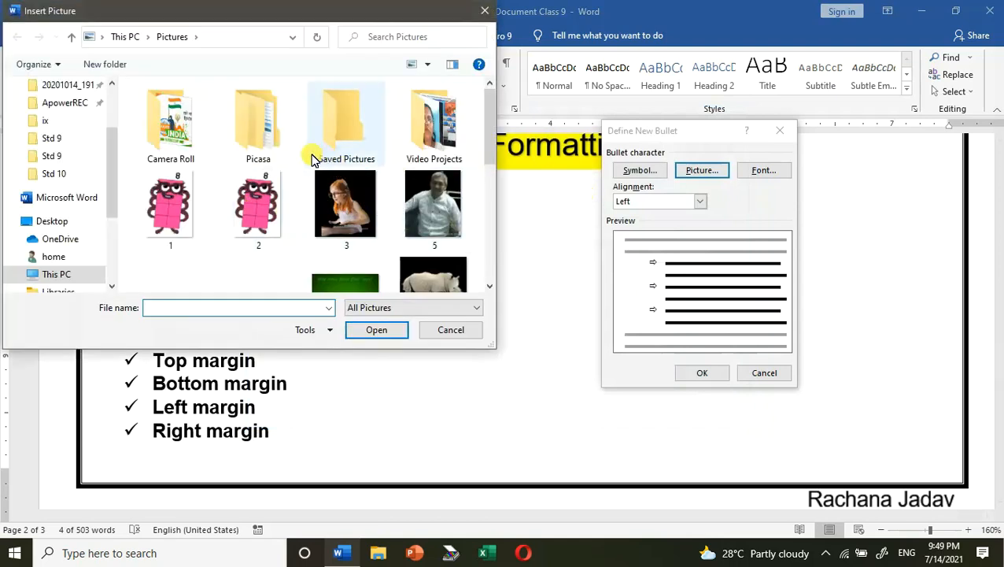
scroll(292, 169, "down", 5)
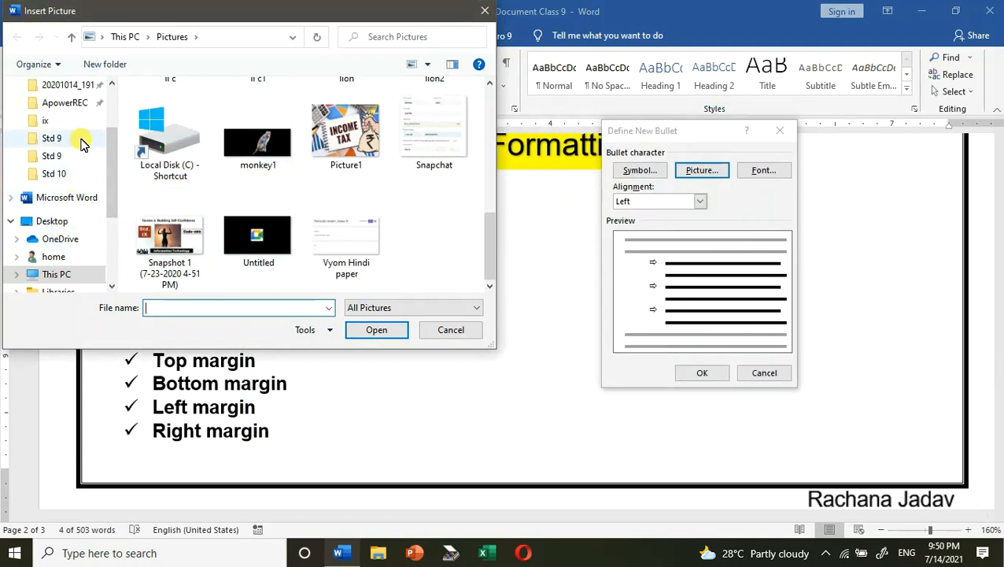
scroll(79, 138, "up", 2)
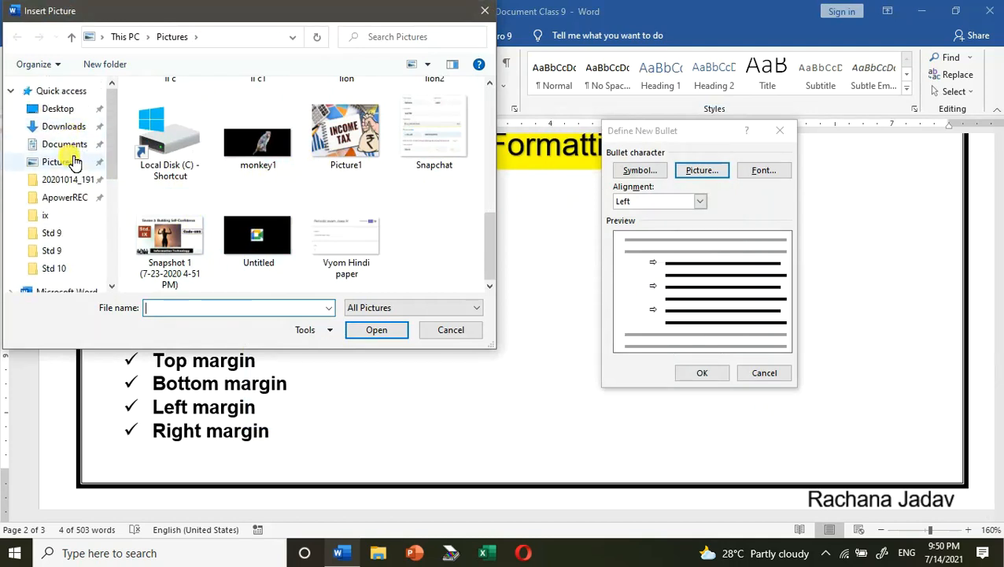
left_click(76, 162)
double_click(165, 135)
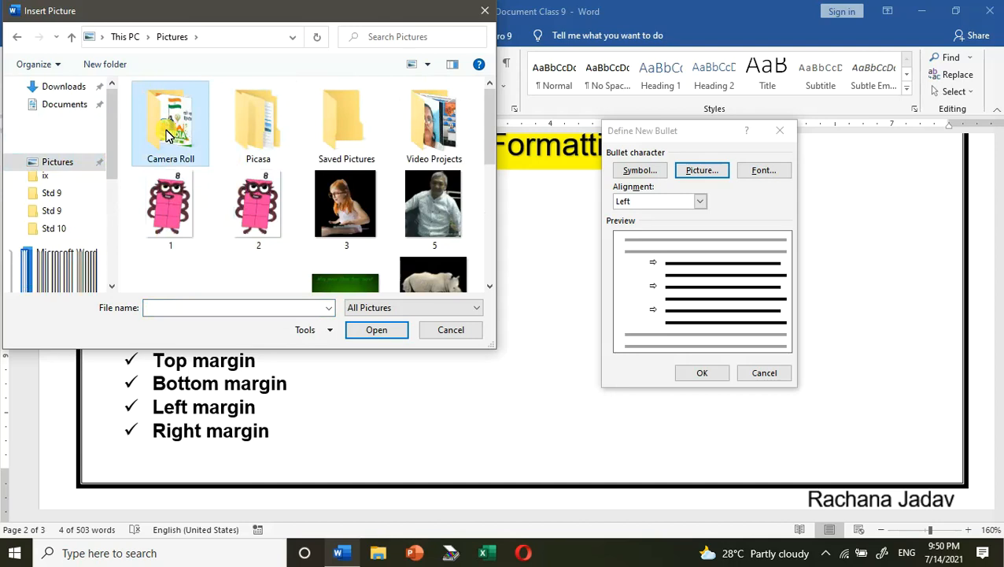
left_click(170, 137)
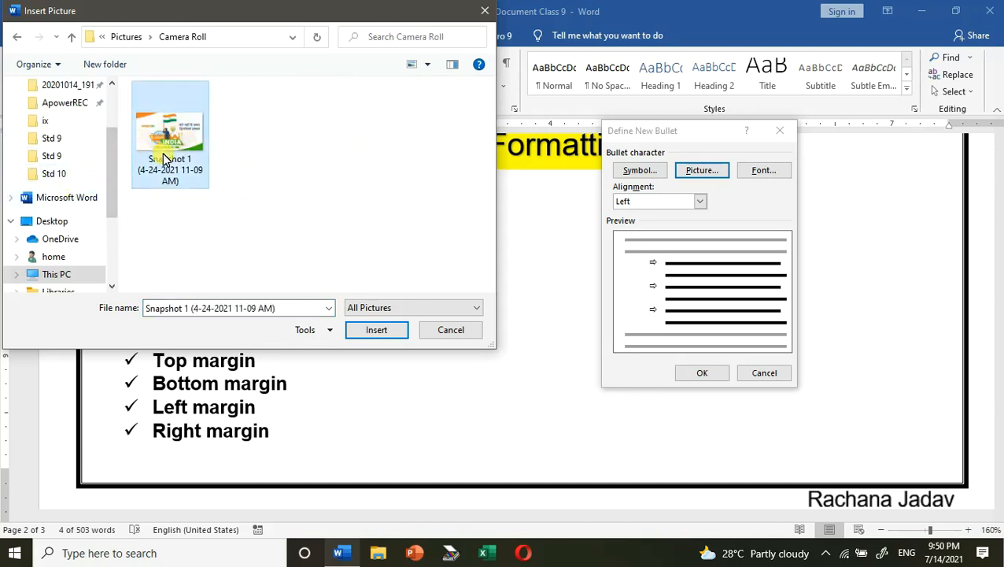
left_click(376, 332)
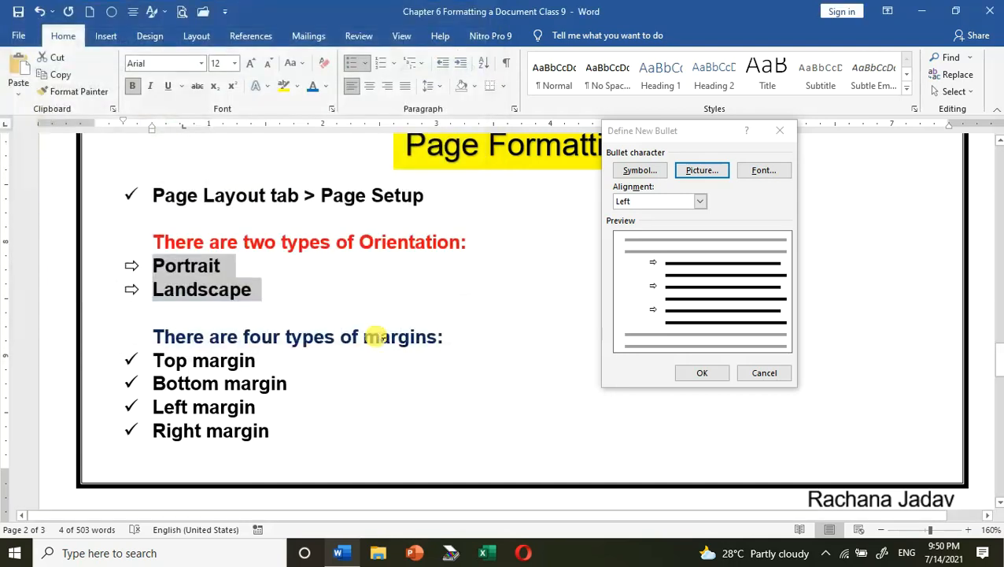
left_click(701, 374)
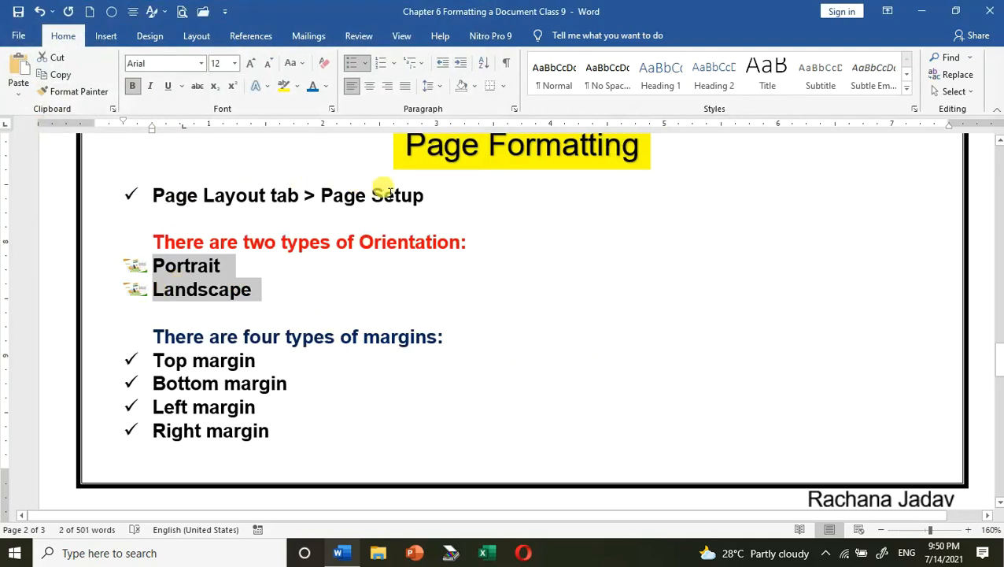
- Choose the recently used Webdings box symbol, character code 190, as a new bullet for the Portrait and Landscape lines
left_click(369, 68)
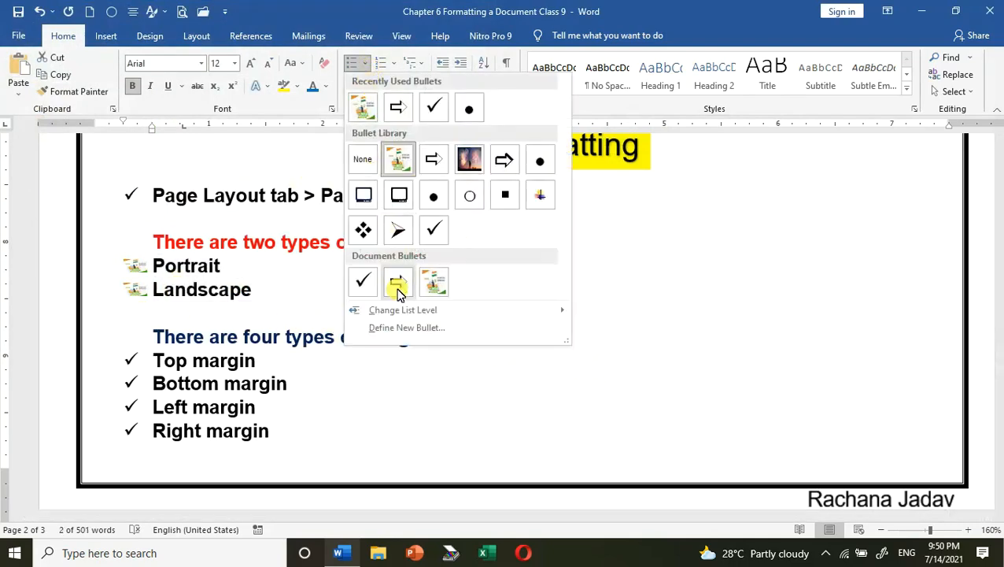
left_click(407, 327)
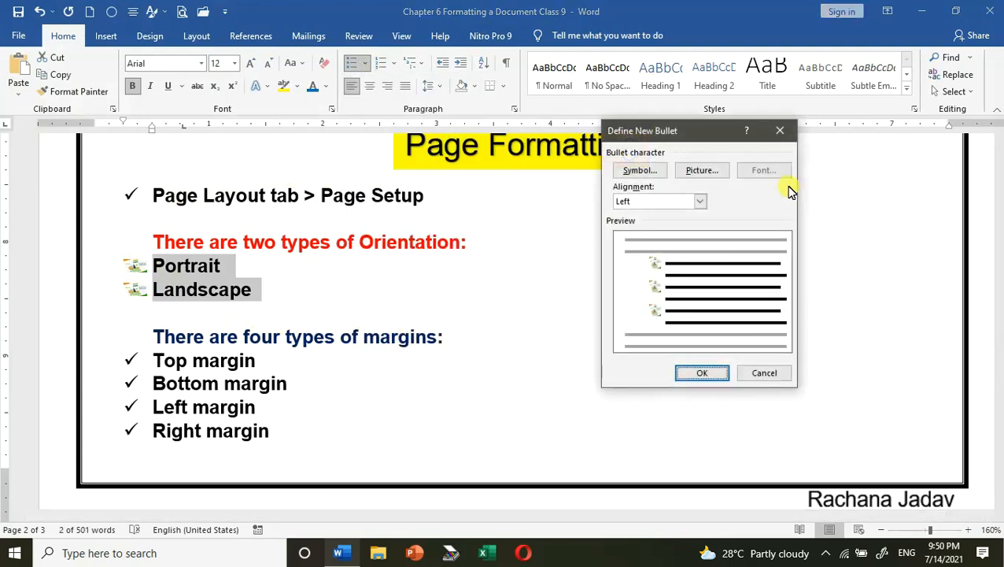
left_click(639, 171)
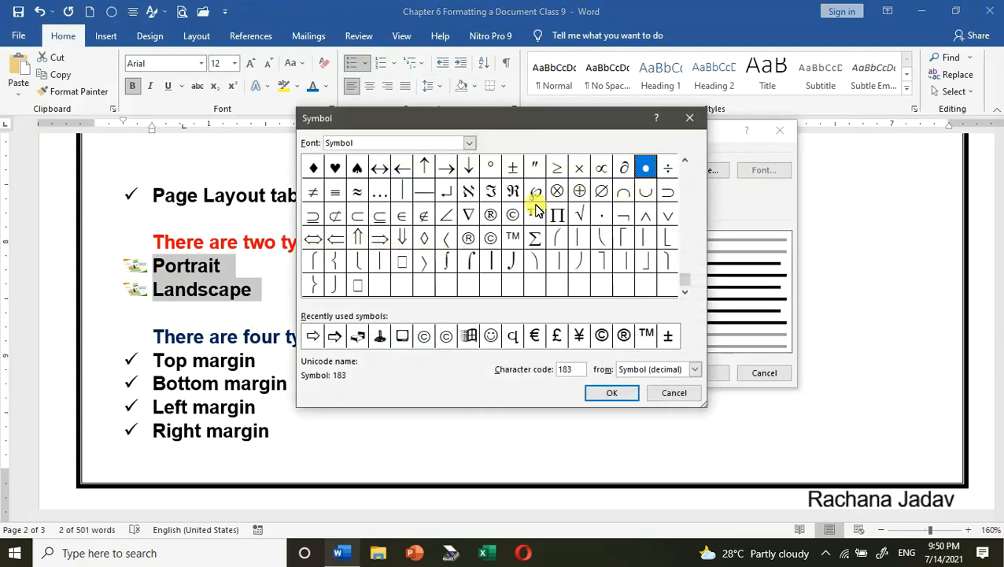
left_click(403, 336)
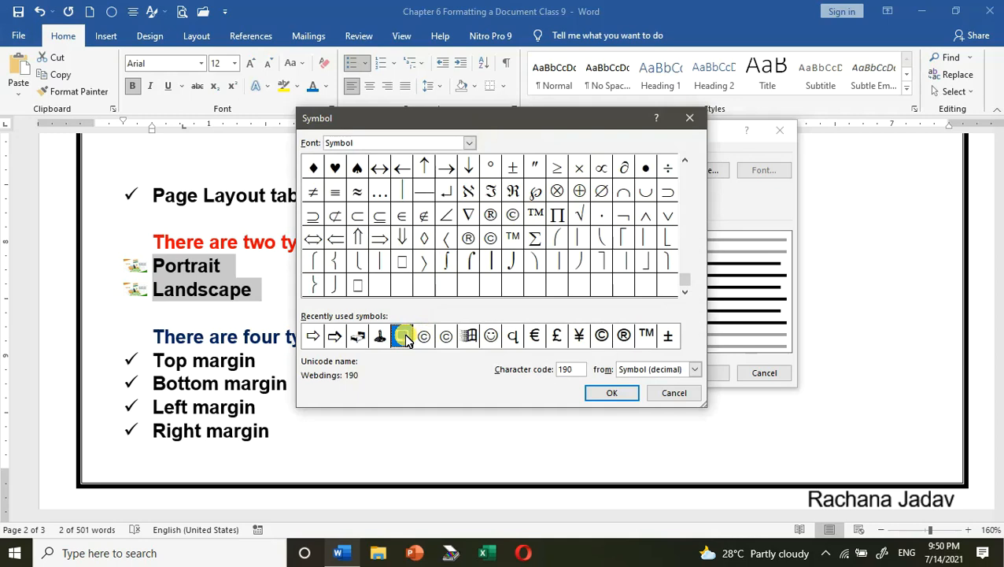
left_click(606, 392)
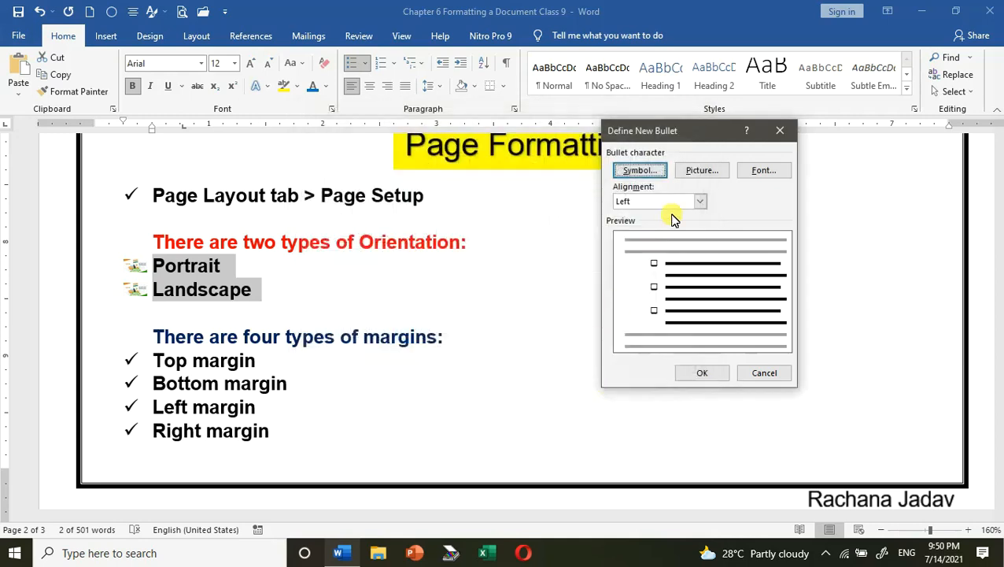
- Set the new bullet's font color to orange and apply it to the Portrait and Landscape lines
left_click(765, 173)
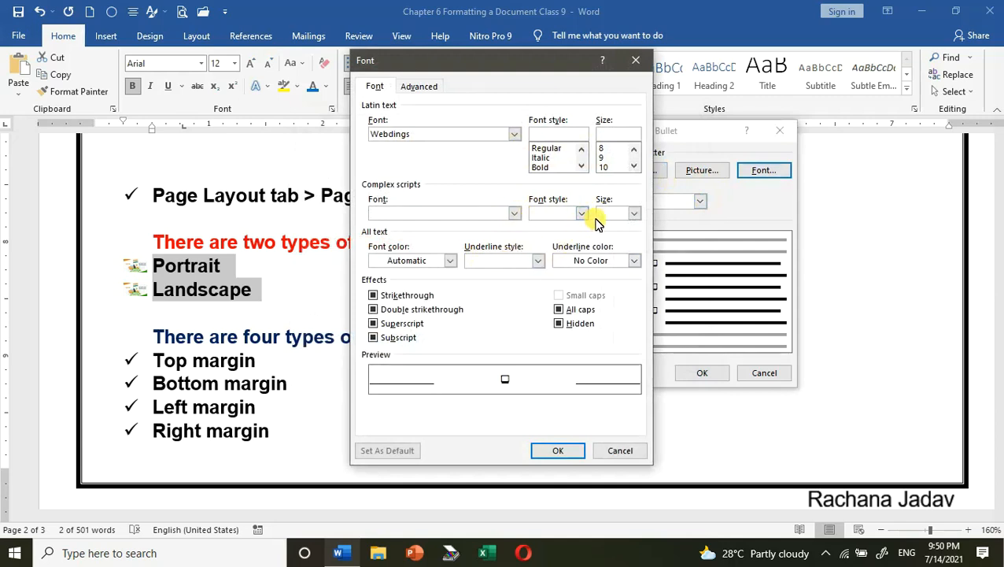
left_click(451, 262)
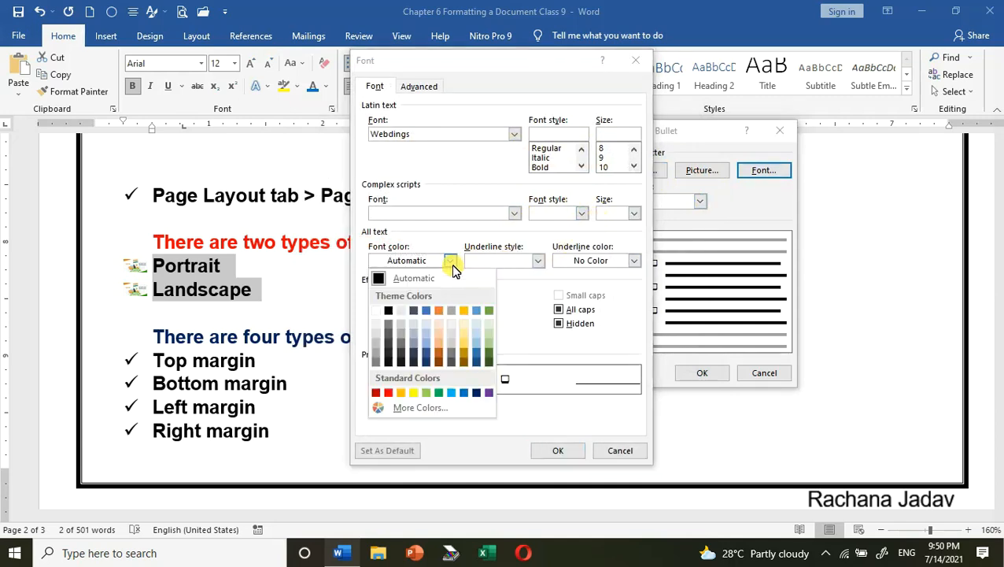
left_click(439, 312)
left_click(556, 451)
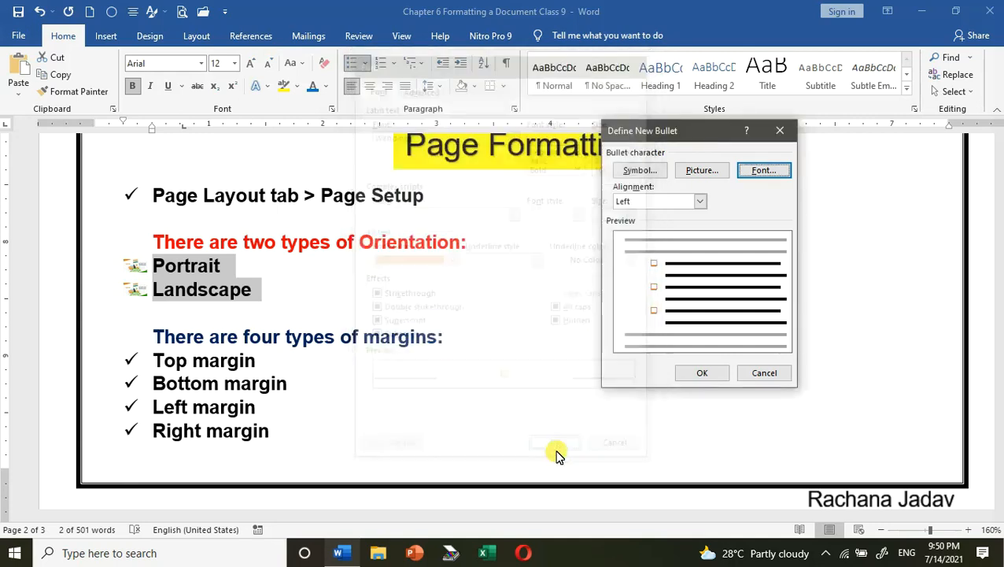
left_click(687, 373)
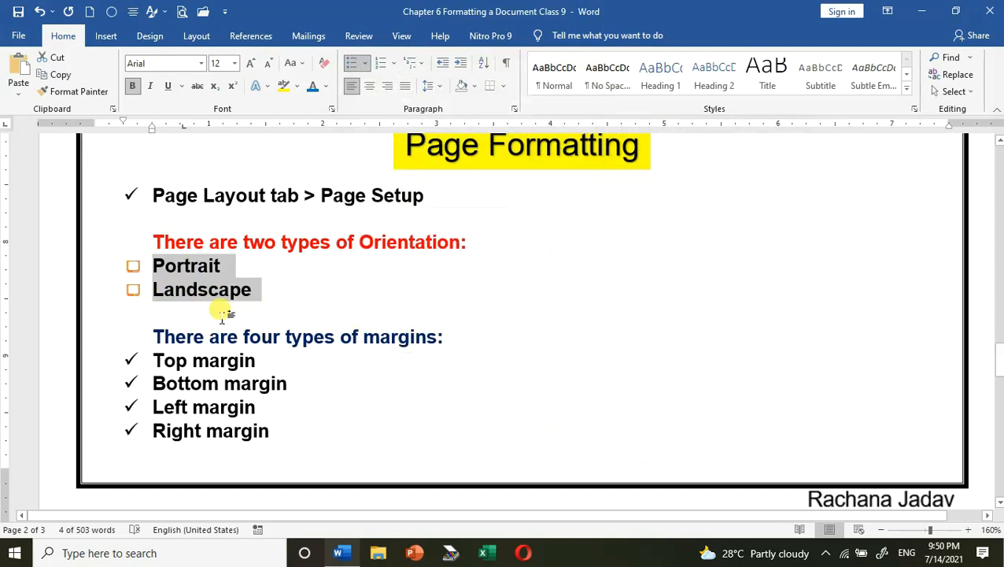
left_click(320, 297)
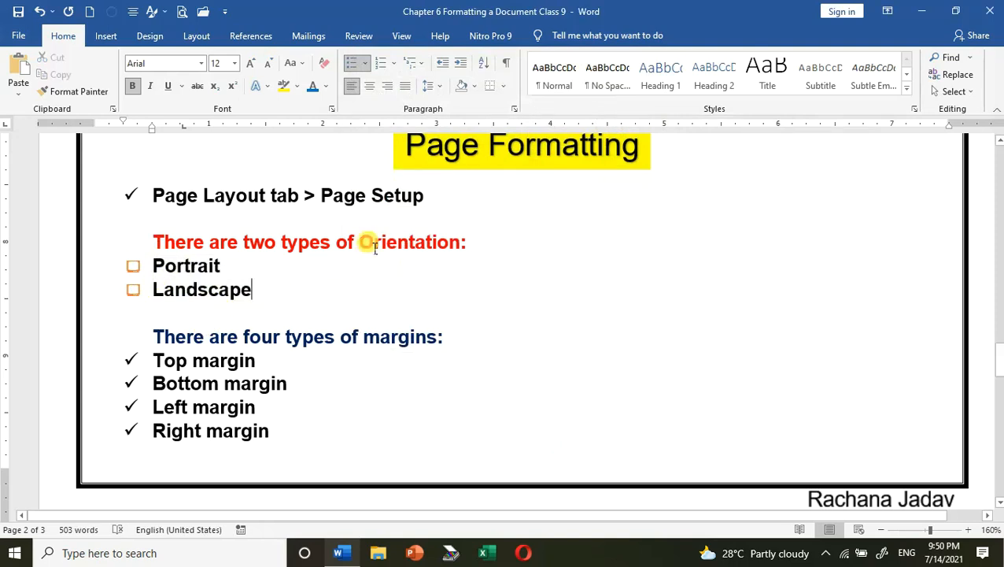
- Number the four margin lines, from Top margin to Right margin, with the 1] 2] 3] format
scroll(372, 254, "down", 3)
left_click_drag(155, 250, 285, 329)
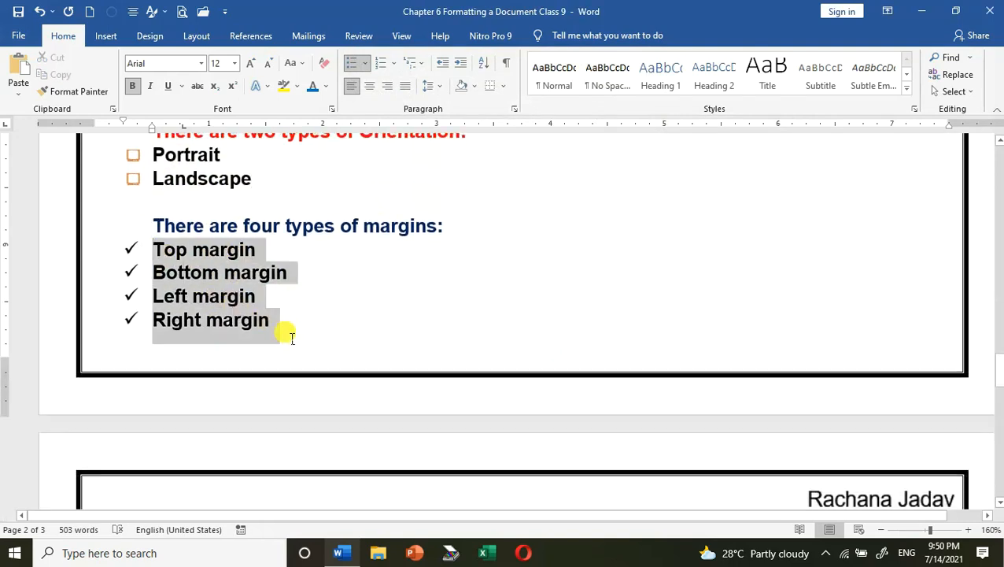
left_click(397, 68)
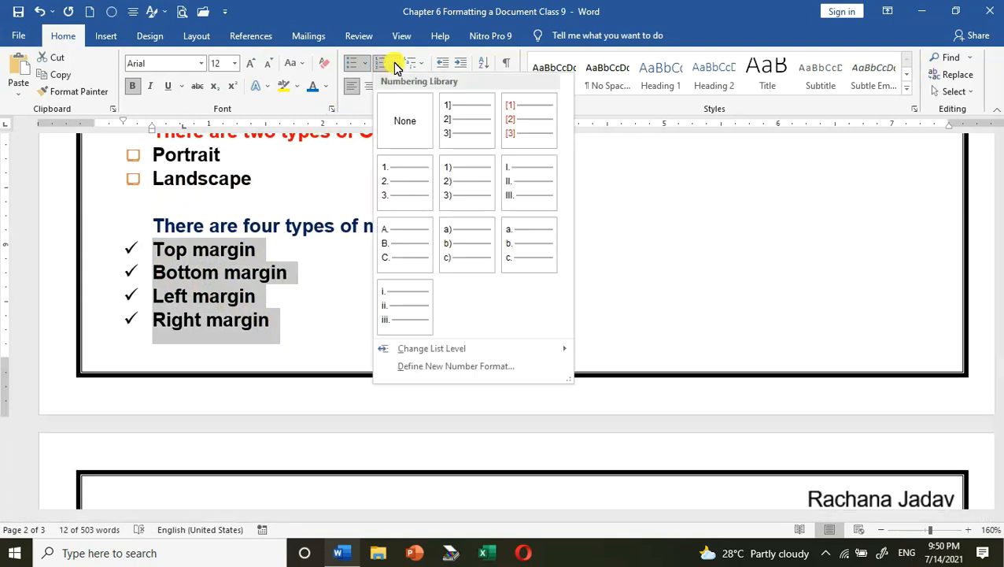
left_click(467, 121)
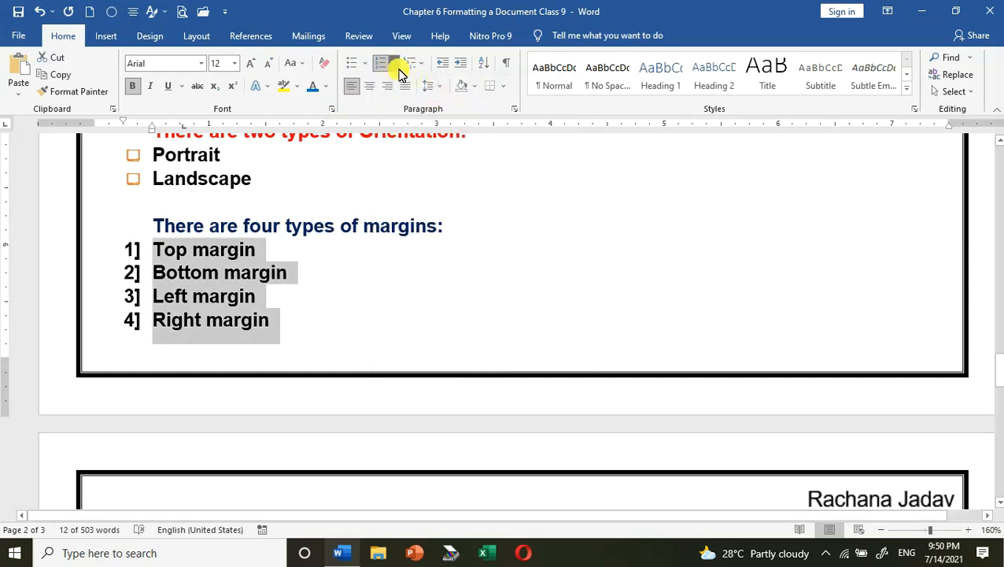
- Change the numbering of the four margin lines to the a) b) c) format
left_click(395, 65)
left_click(450, 316)
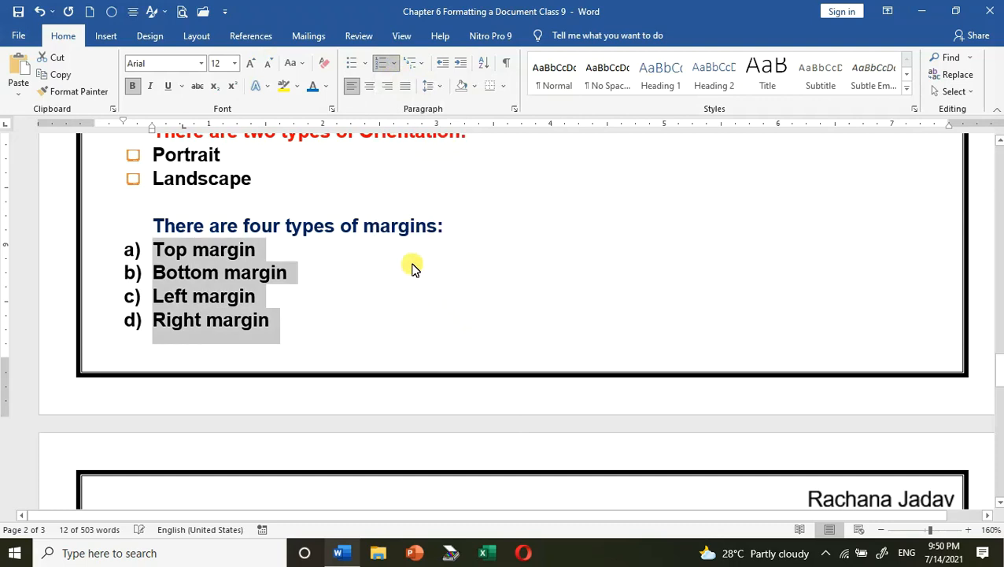
- Define a new number format in the I, II, III style enclosed in parentheses and apply it to the four margin lines
left_click(395, 70)
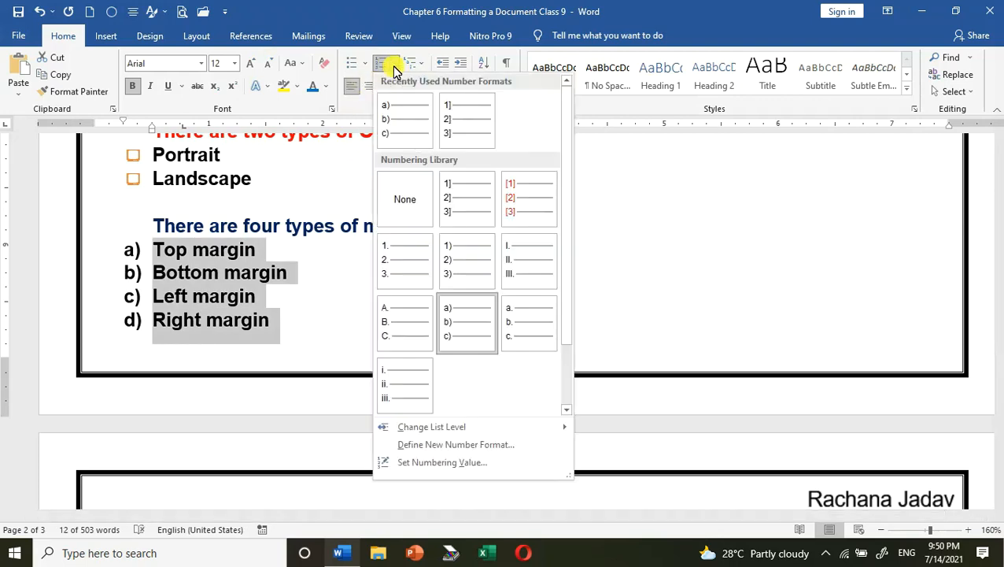
left_click(458, 446)
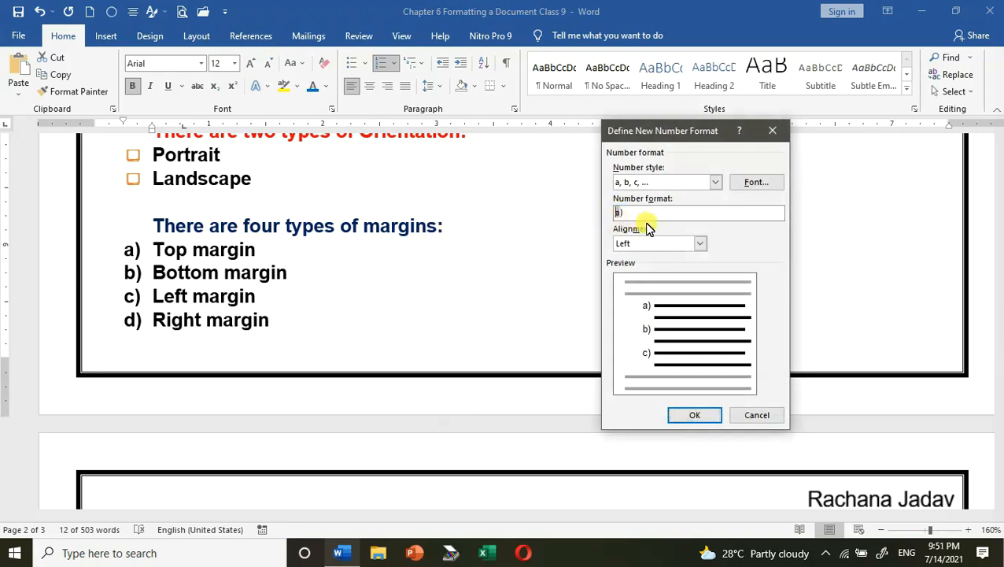
type("(")
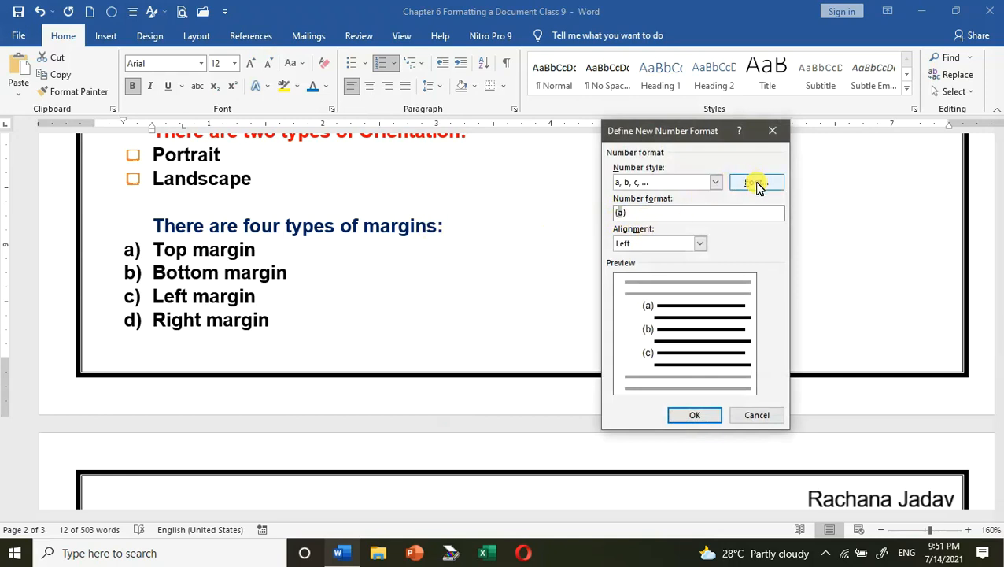
left_click(716, 186)
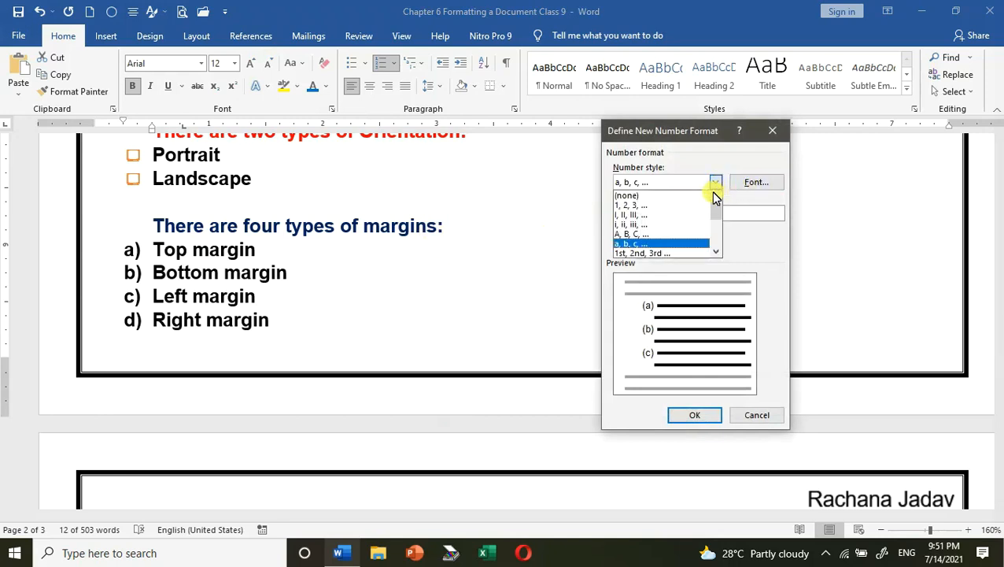
scroll(675, 244, "down", 3)
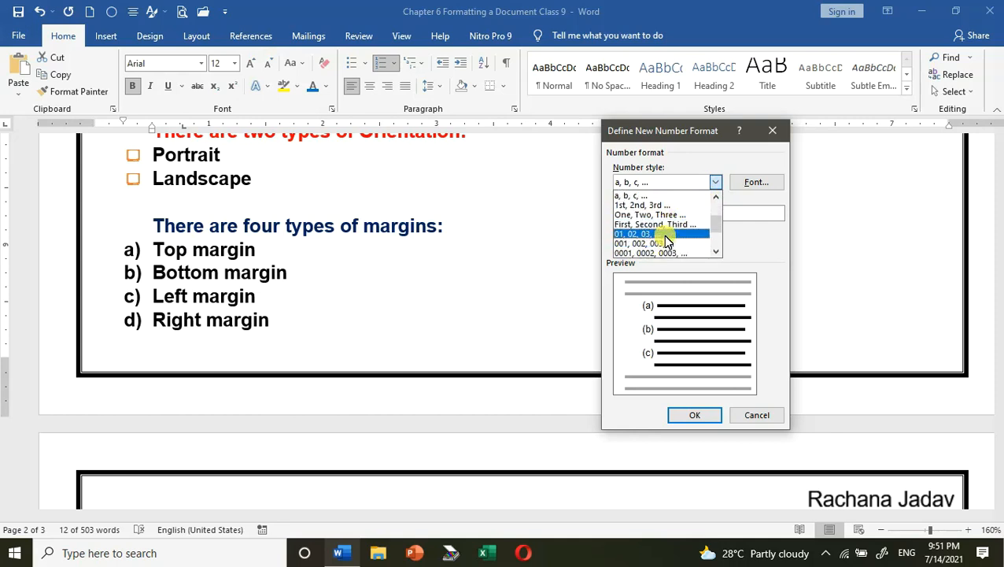
scroll(667, 241, "down", 1)
scroll(672, 229, "up", 2)
scroll(673, 226, "up", 1)
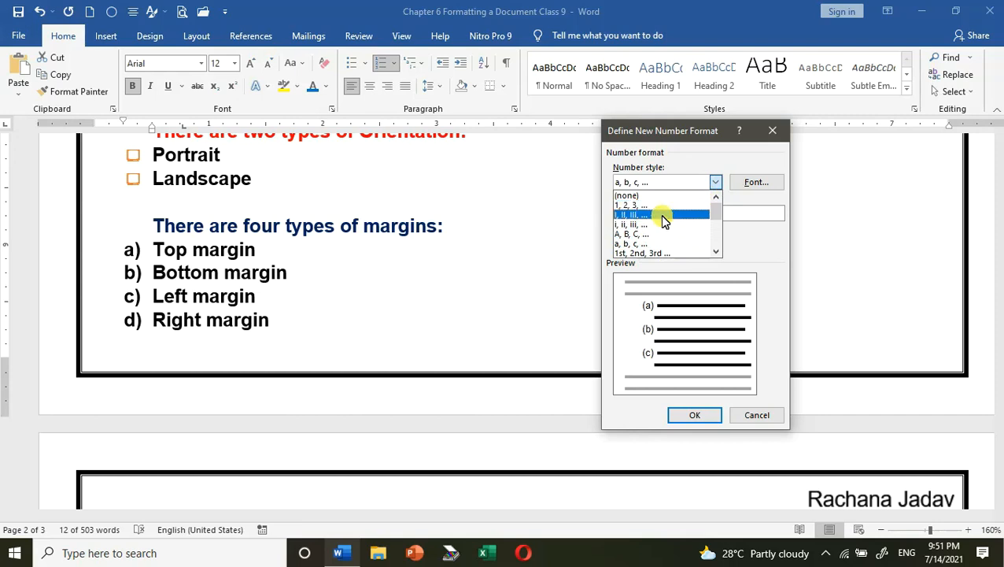
left_click(663, 215)
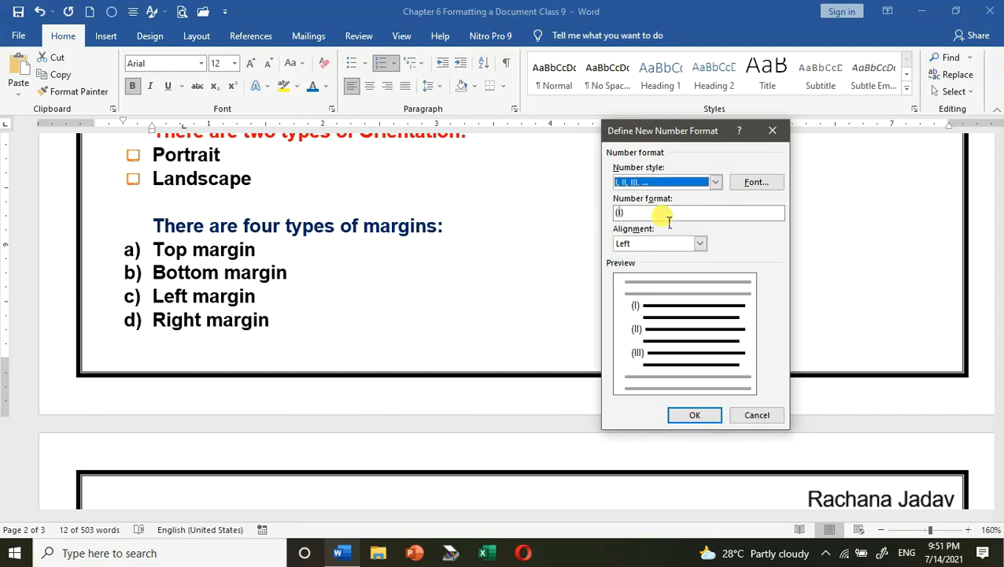
left_click(746, 186)
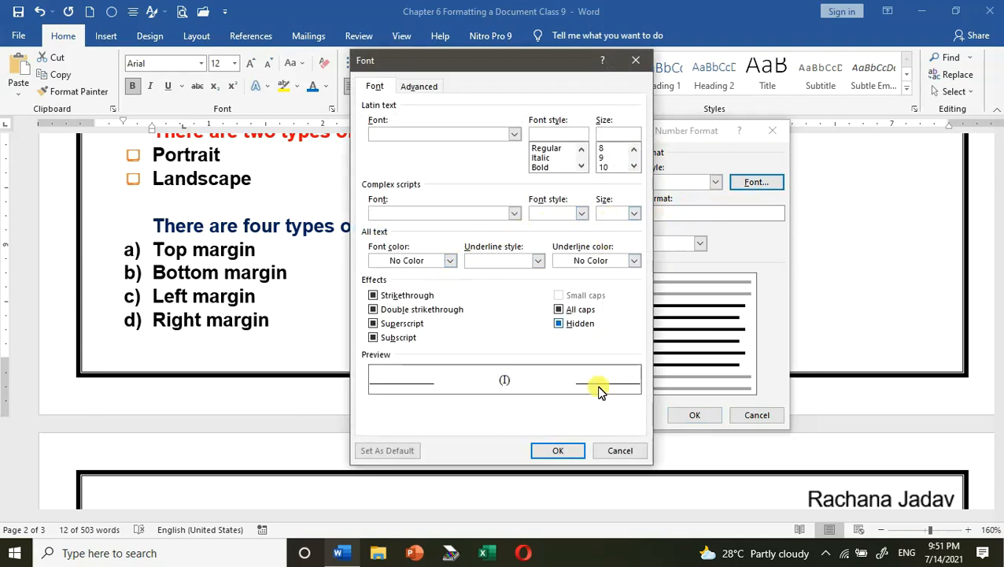
left_click(611, 451)
left_click(693, 416)
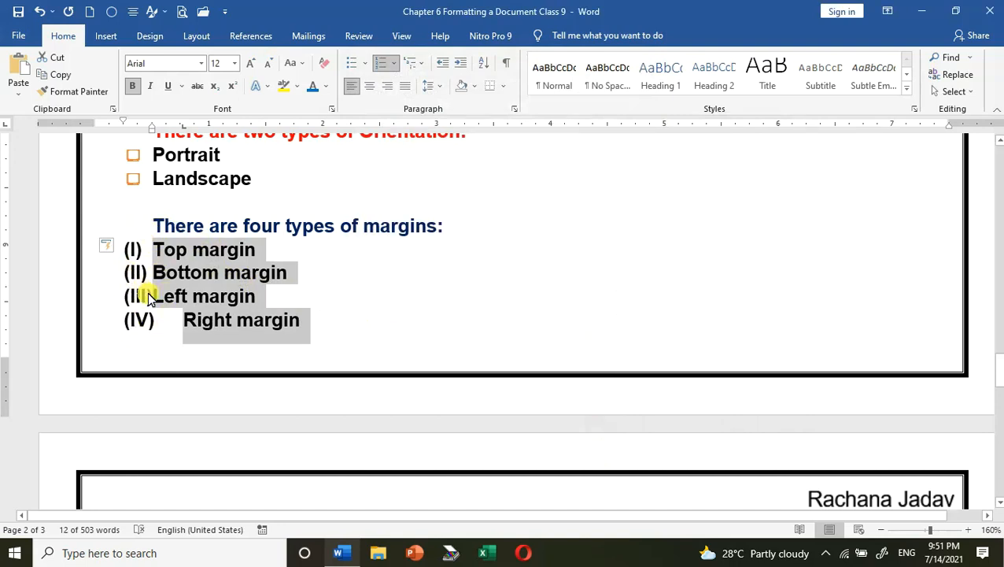
- Undo the last two numbering format changes on the margin lines
key("ctrl+z")
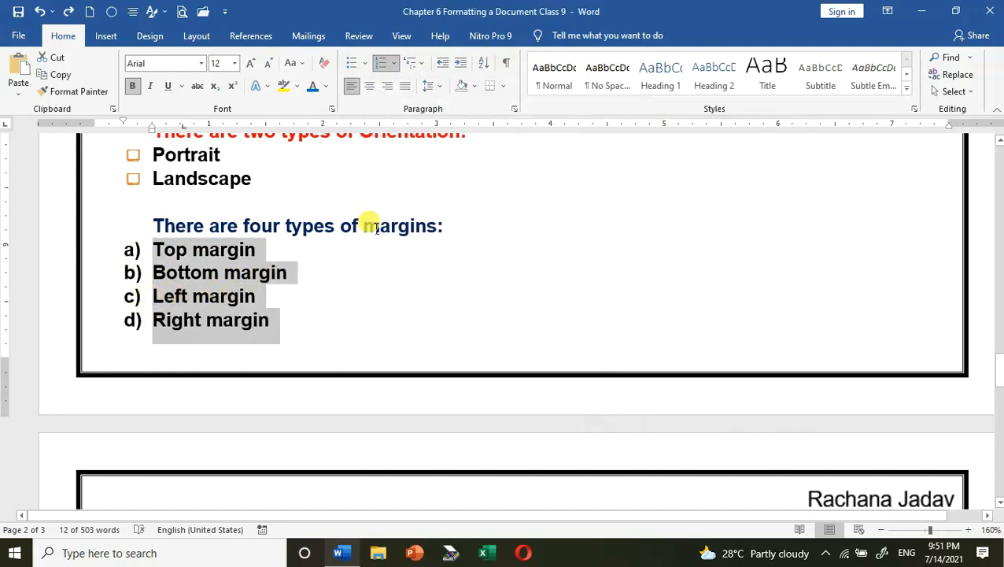
key("ctrl+z")
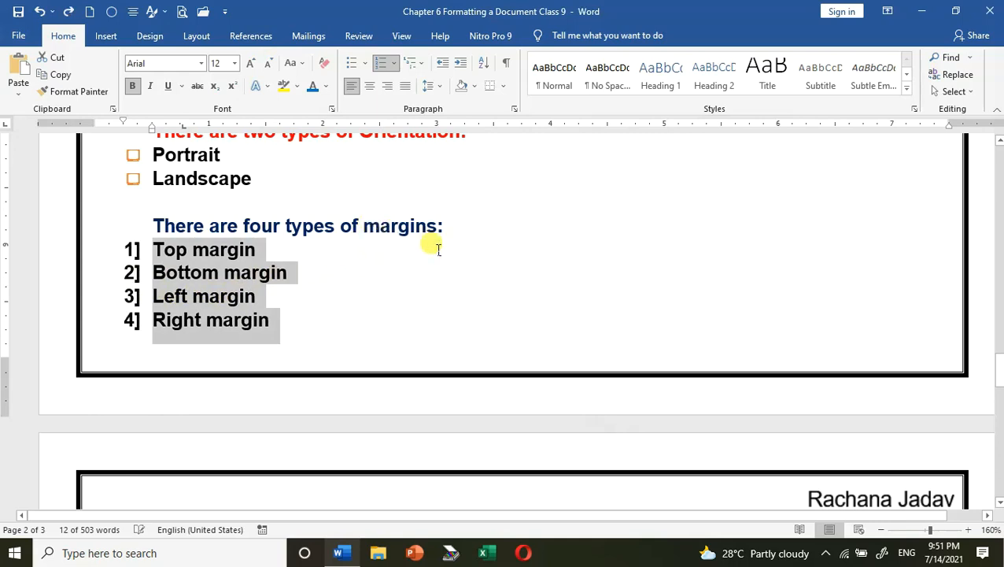
- Look through the preset page margins for the Page Formatting section, leaving the current margins unchanged
scroll(432, 248, "up", 3)
scroll(421, 259, "up", 1)
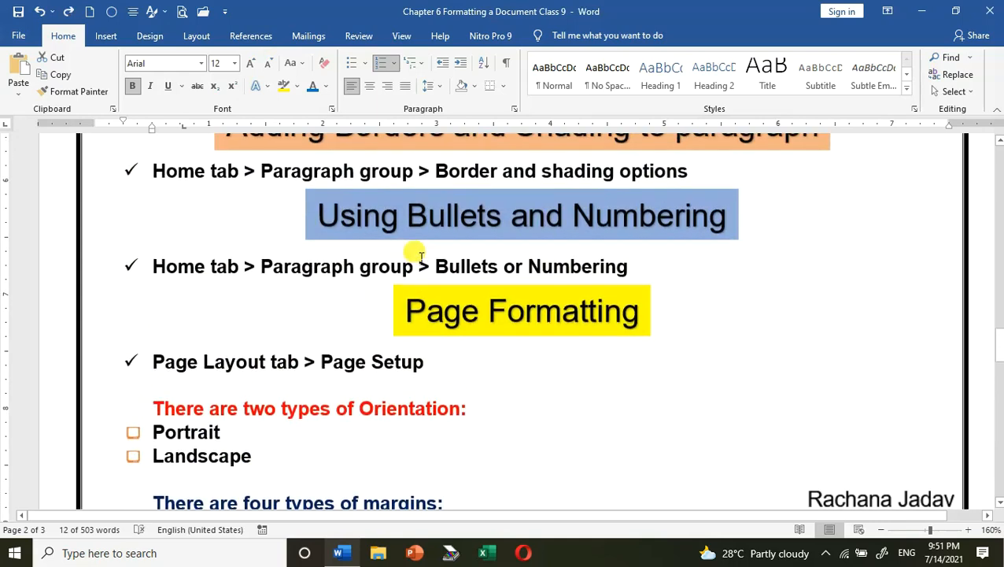
scroll(423, 271, "down", 2)
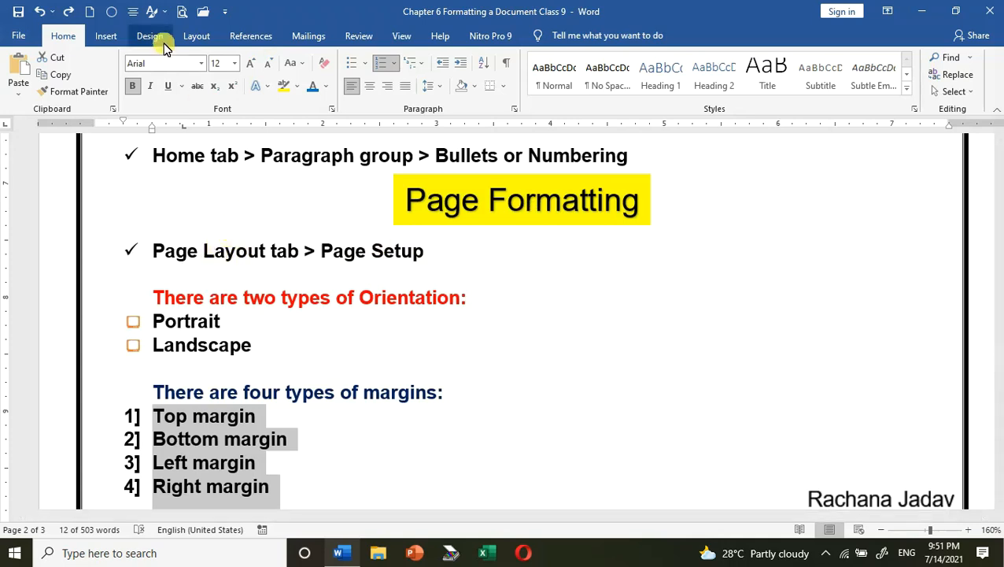
left_click(197, 37)
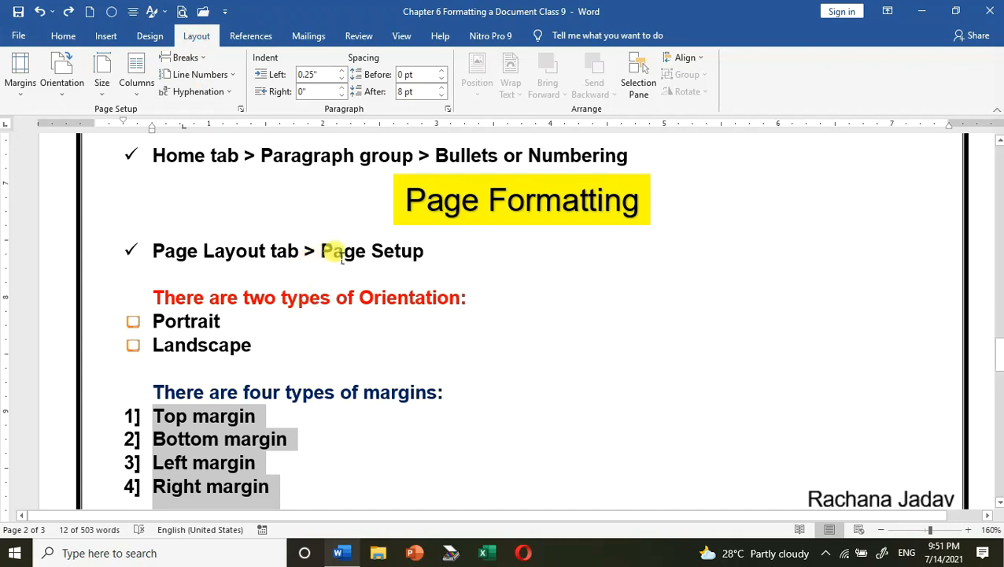
left_click(16, 100)
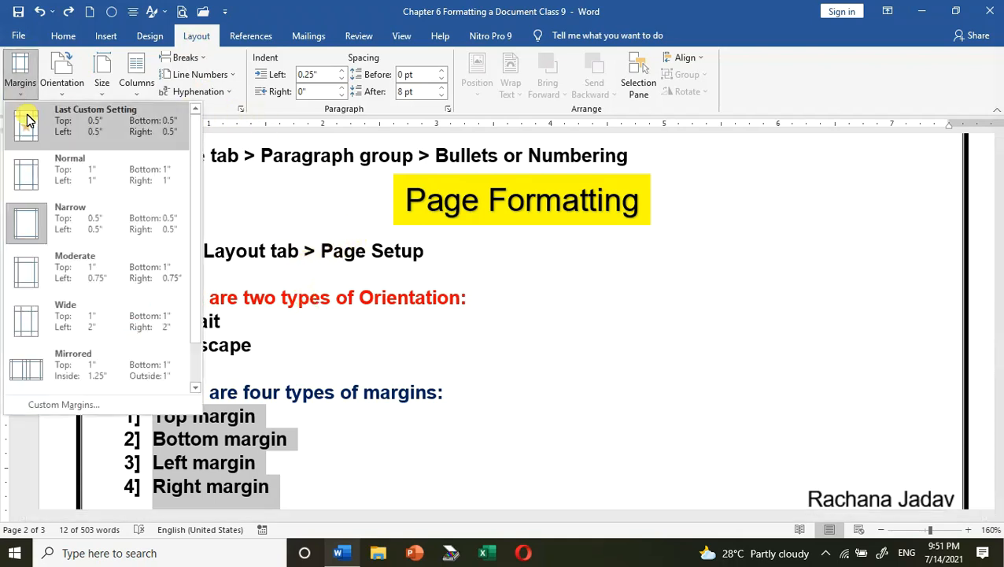
left_click(537, 318)
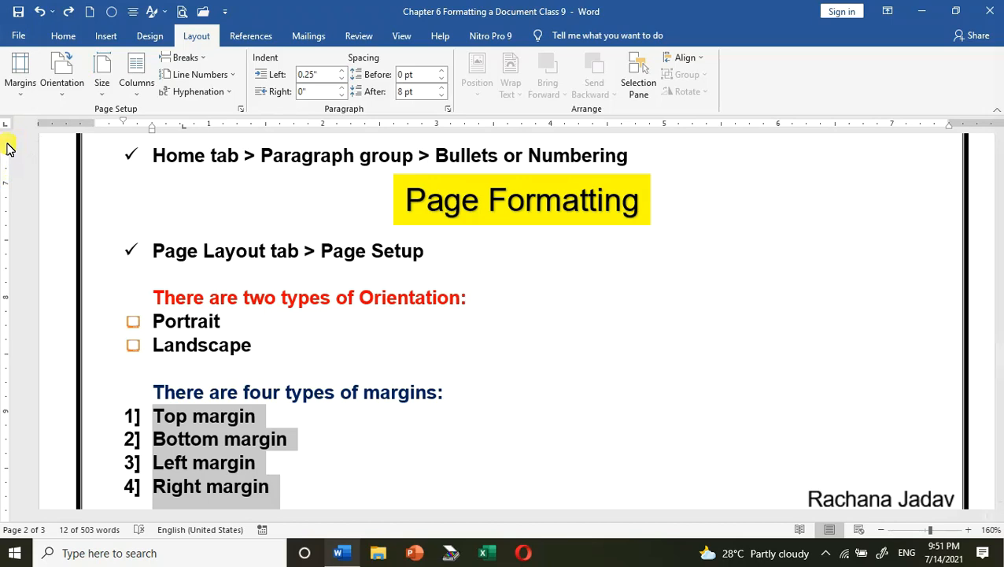
- View the custom margin settings in the Page Setup dialog and close it without making changes
scroll(8, 150, "up", 8)
scroll(130, 164, "down", 10)
scroll(144, 167, "up", 1)
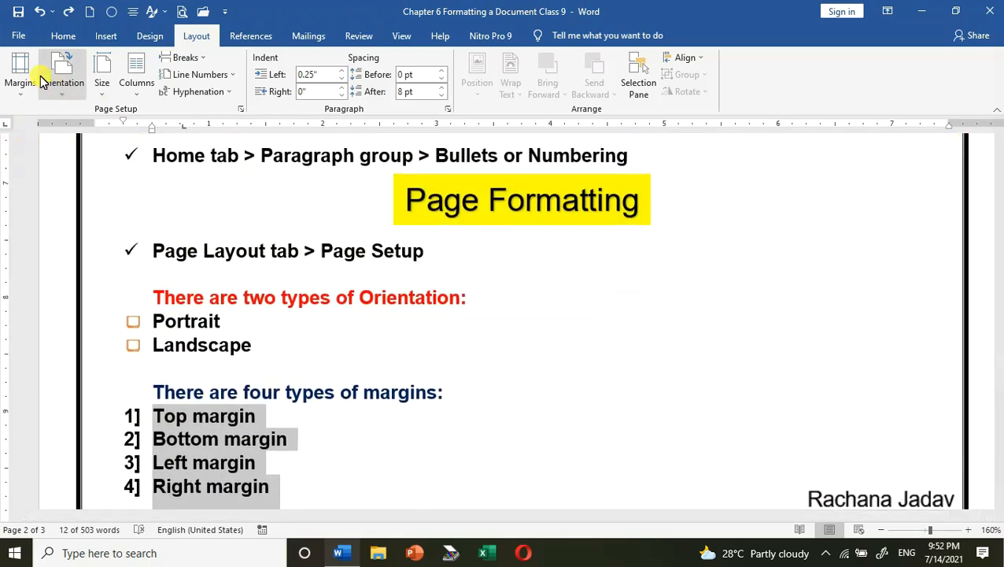
left_click(19, 82)
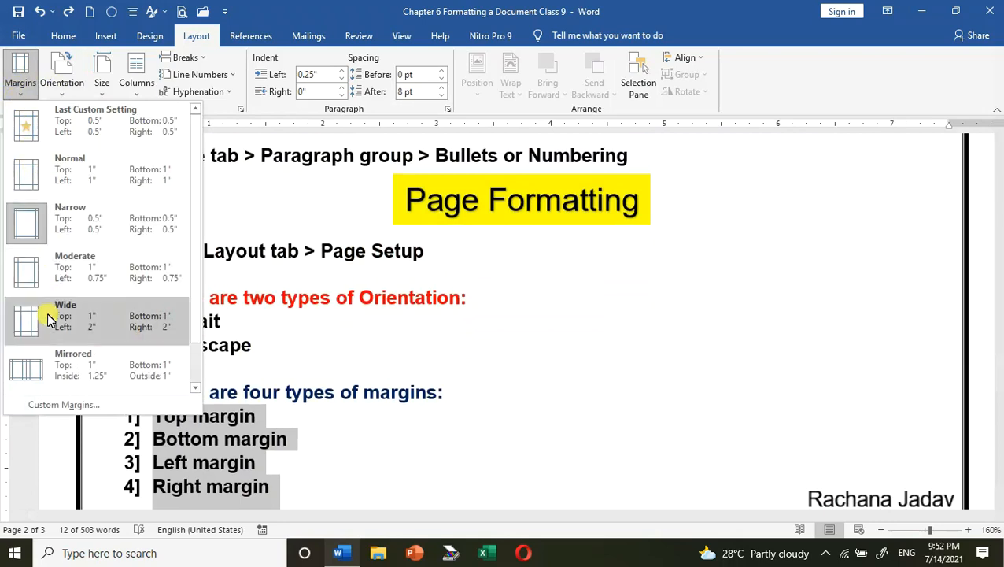
left_click(60, 405)
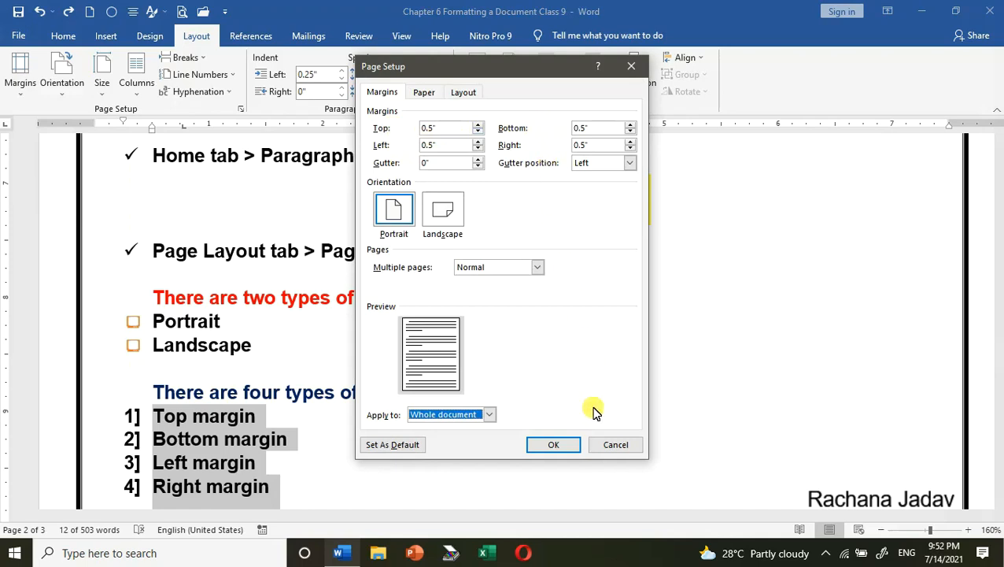
left_click(616, 446)
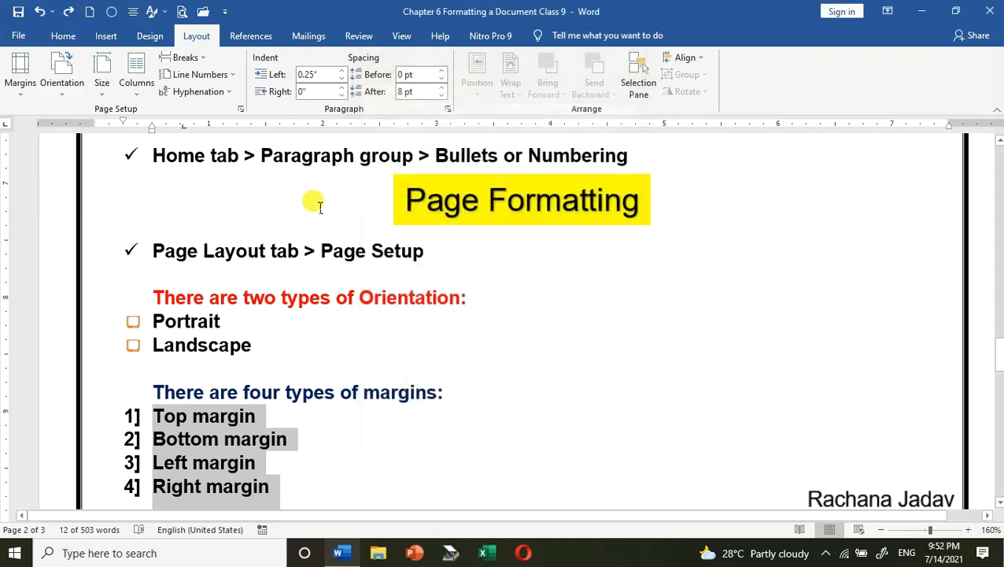
- View the page orientation choices and set the document's paper size to A4
left_click(55, 101)
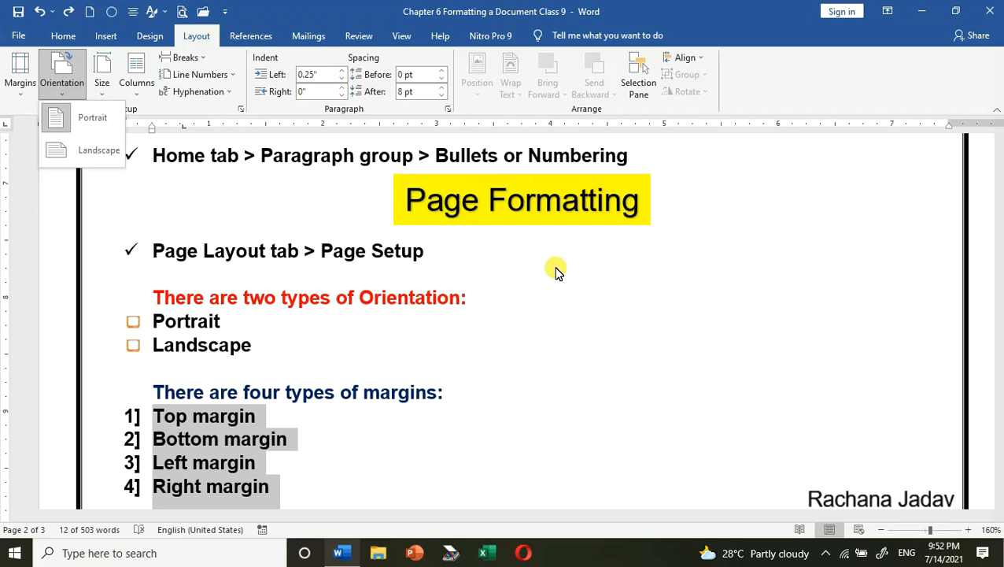
left_click(106, 94)
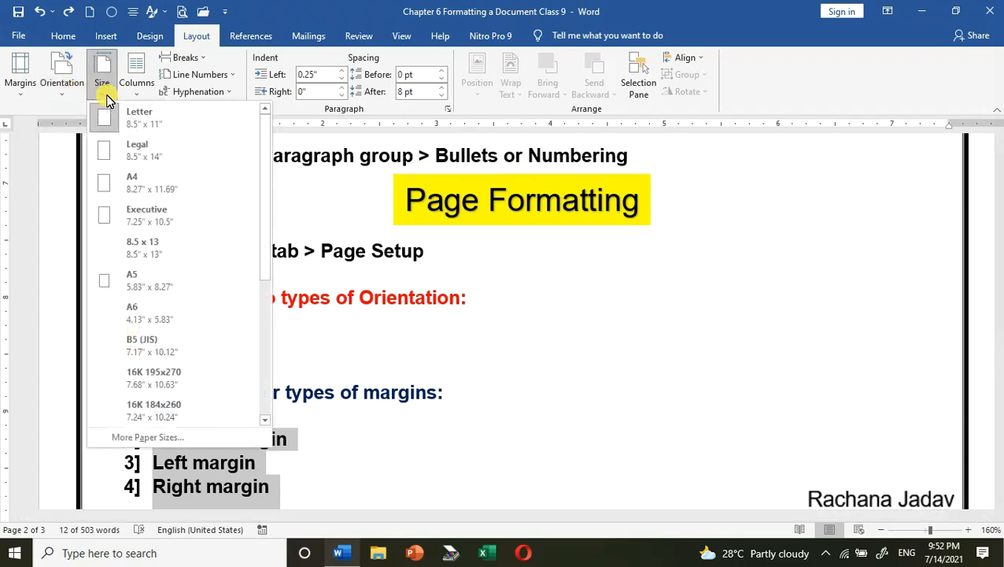
left_click(106, 181)
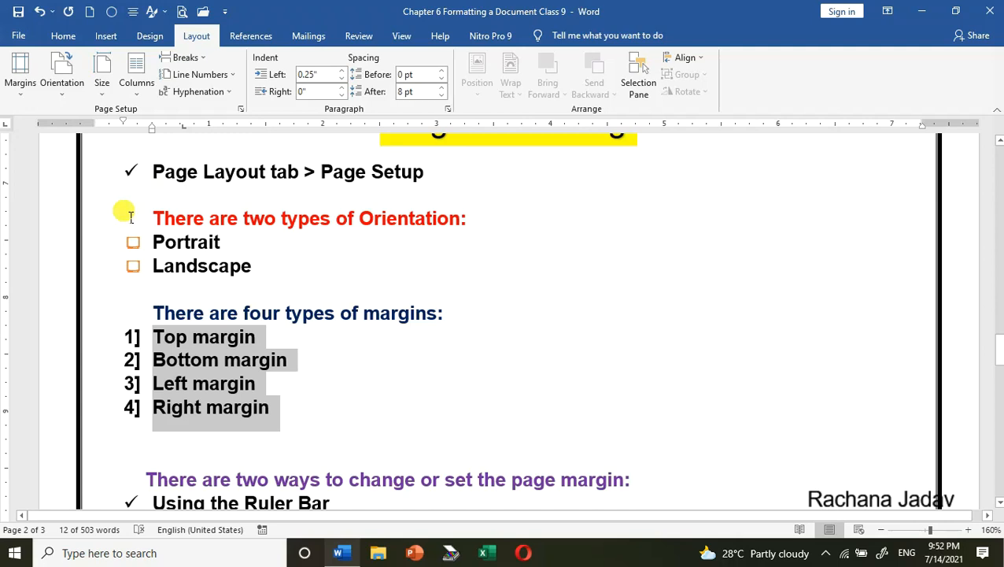
- Reduce the top page margin on page 2 slightly using the vertical ruler
scroll(340, 342, "down", 1)
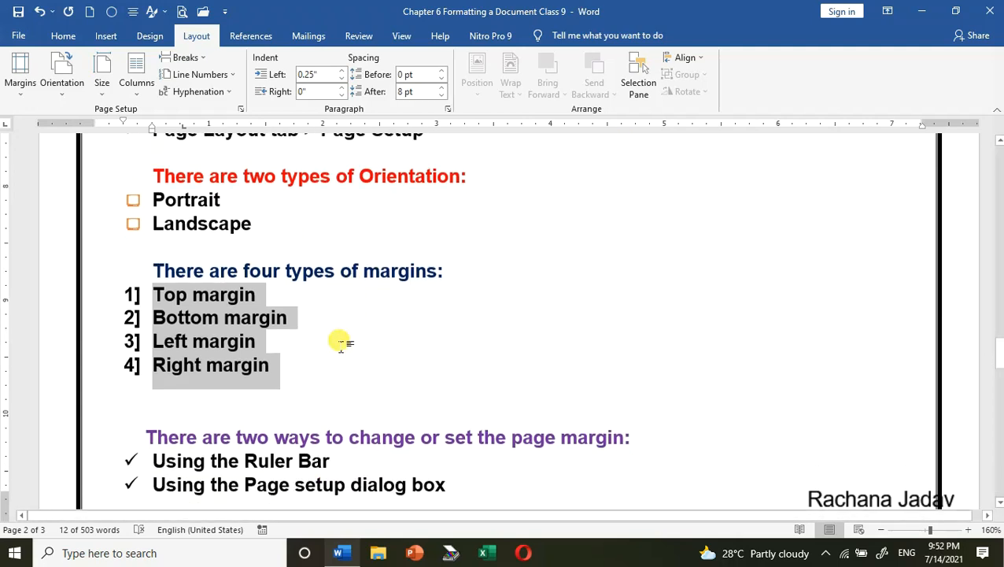
scroll(327, 327, "down", 2)
scroll(279, 255, "up", 1)
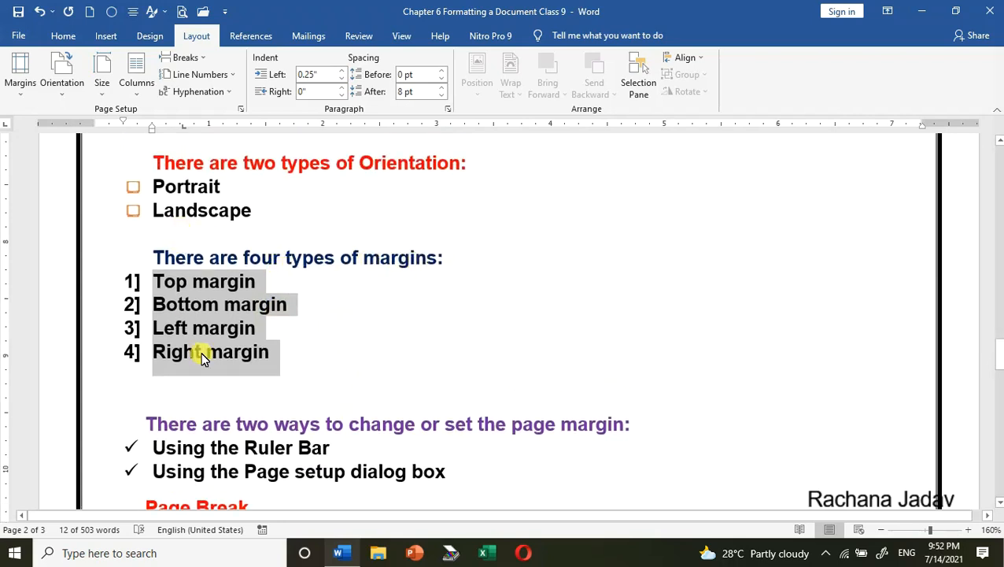
scroll(228, 334, "down", 2)
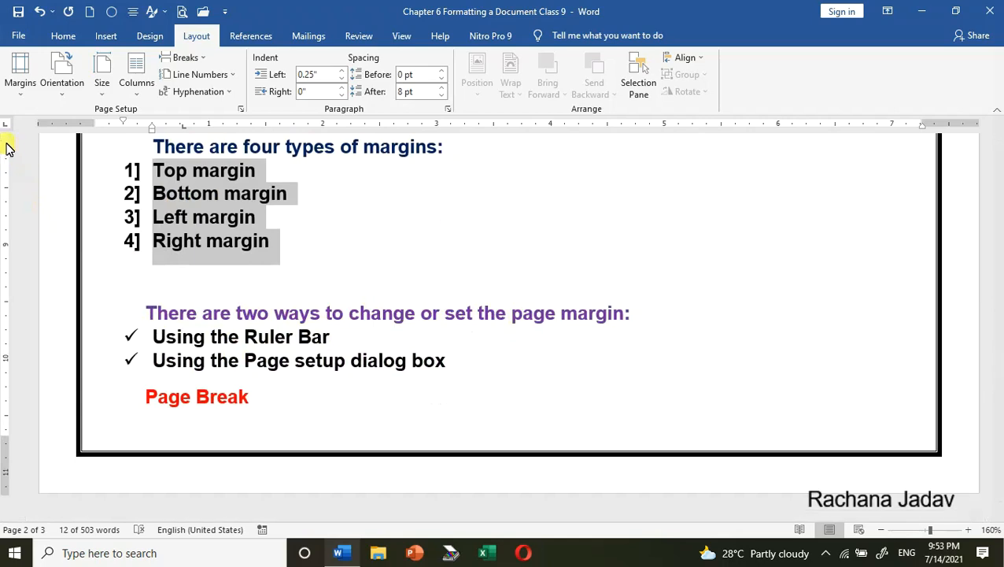
scroll(41, 174, "up", 20)
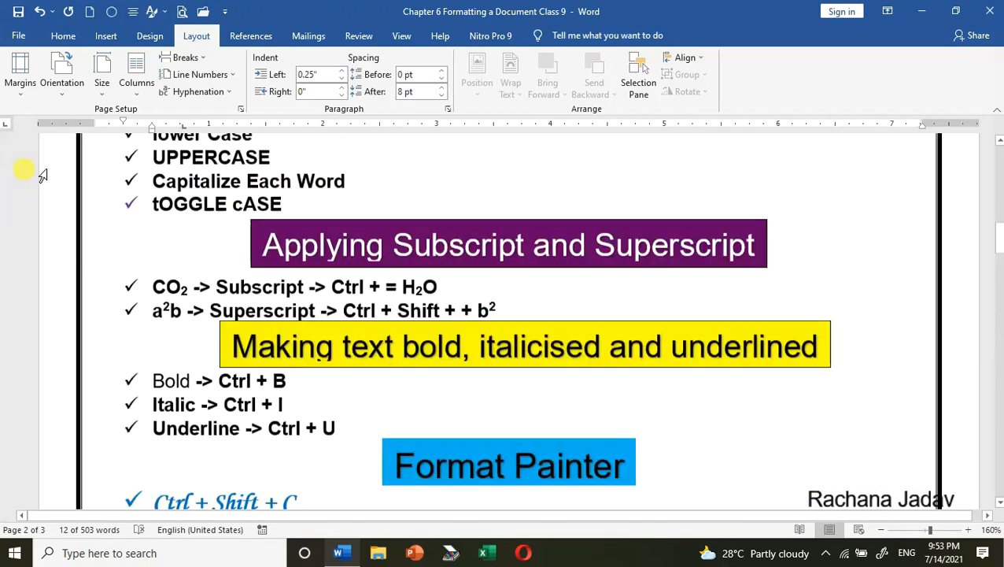
scroll(95, 252, "down", 6)
left_click(190, 450)
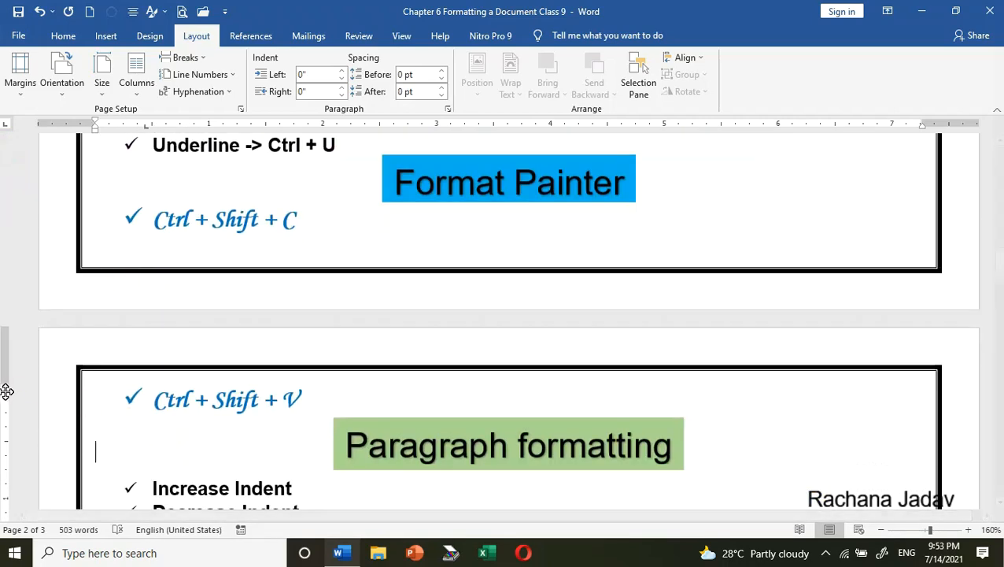
mouse_move(6, 385)
left_mouse_down()
mouse_move(7, 430)
mouse_move(10, 384)
left_mouse_up()
double_click(16, 423)
left_click(602, 442)
mouse_move(9, 391)
left_mouse_down()
mouse_move(1, 466)
mouse_move(14, 344)
mouse_move(14, 376)
left_mouse_up()
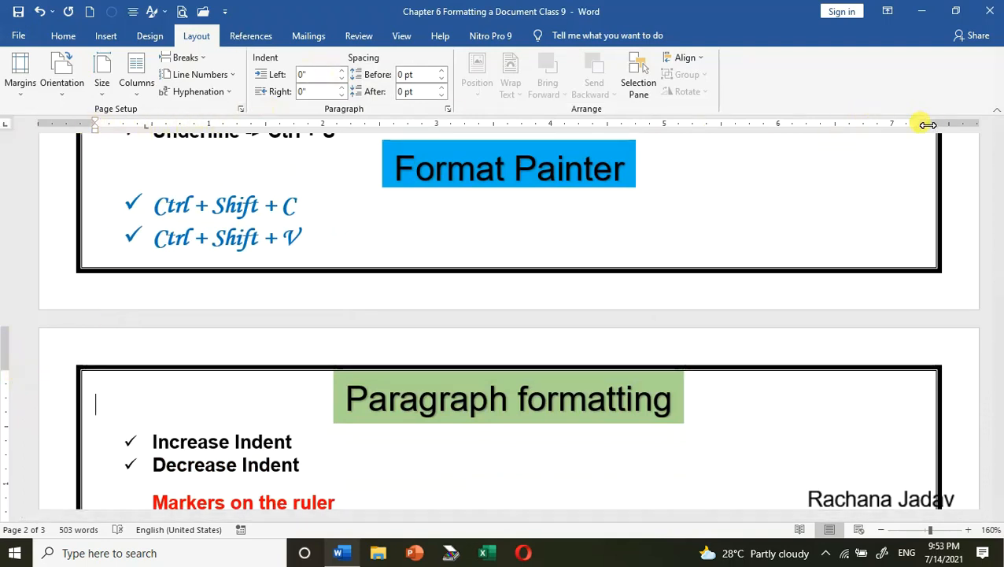
- Insert a page break before the red Page Break heading and undo it
scroll(605, 260, "down", 10)
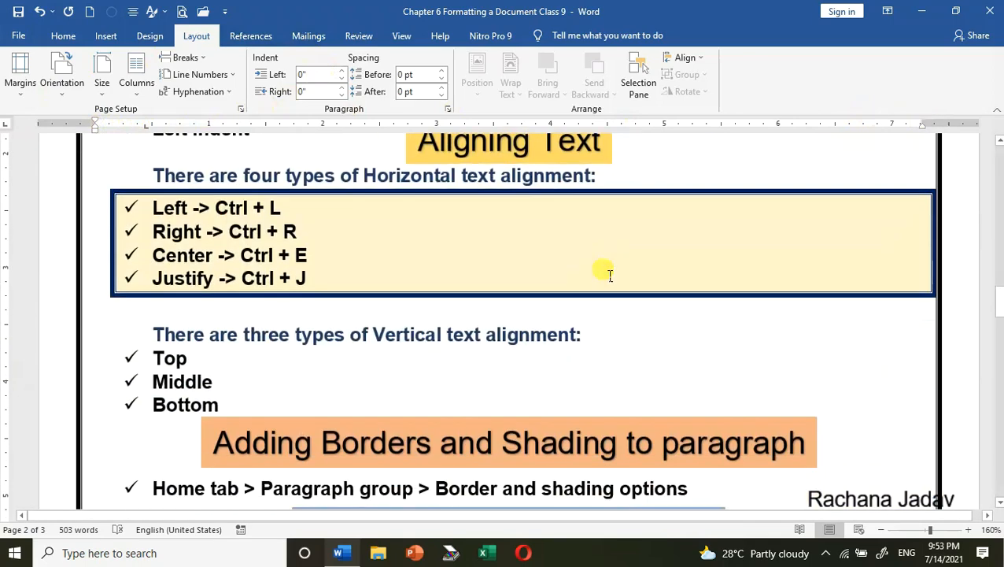
scroll(609, 274, "down", 5)
scroll(601, 283, "down", 3)
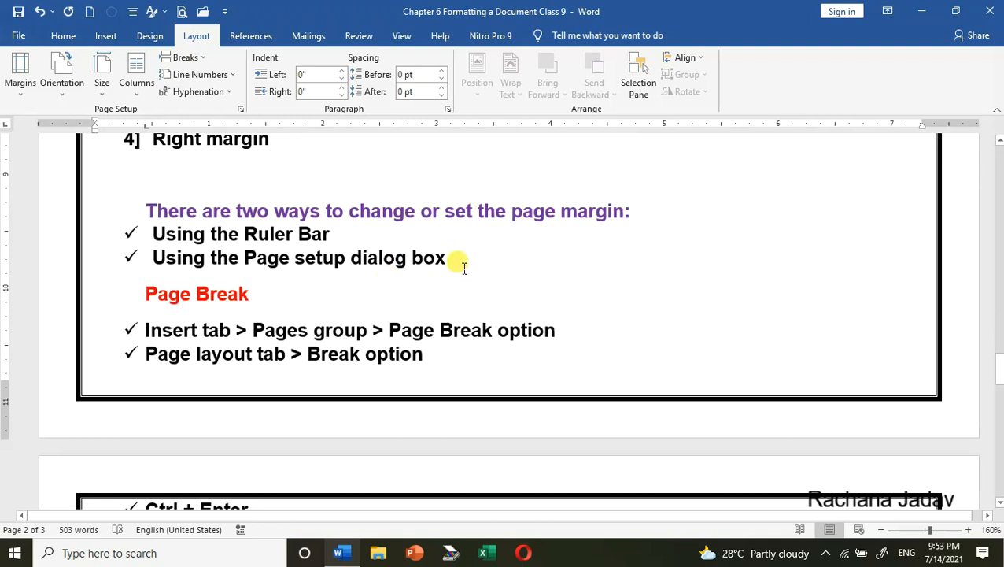
left_click(153, 301)
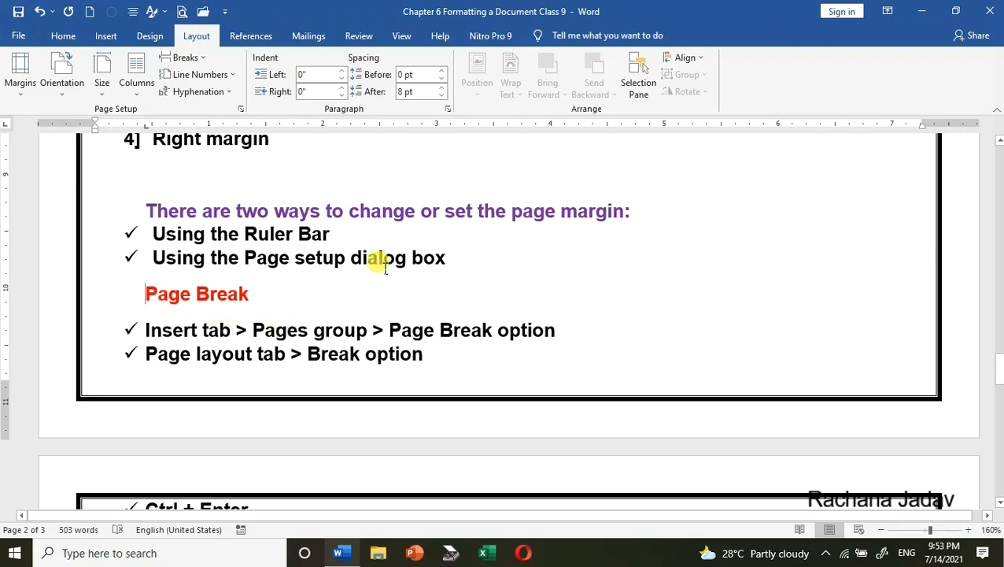
left_click(108, 41)
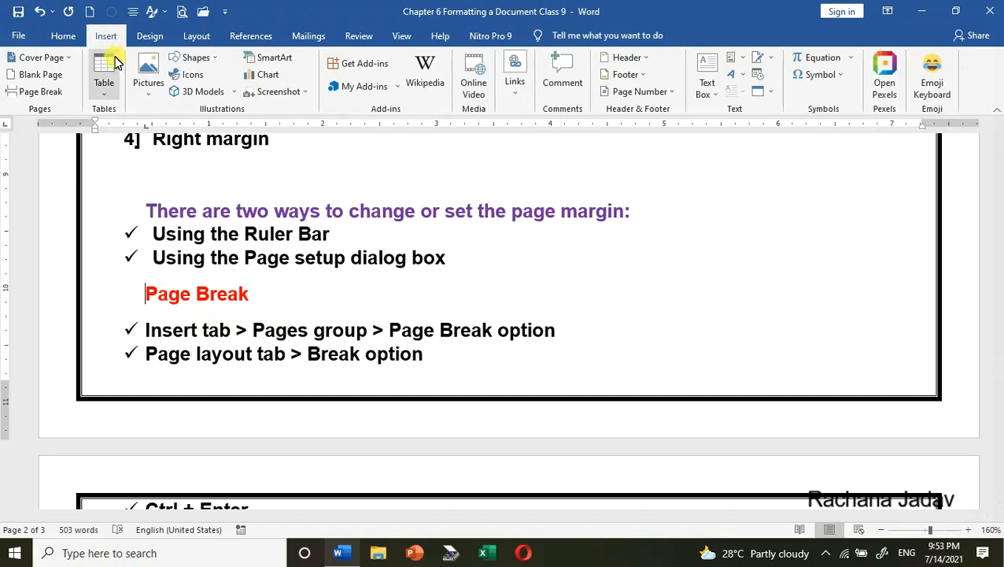
left_click(38, 92)
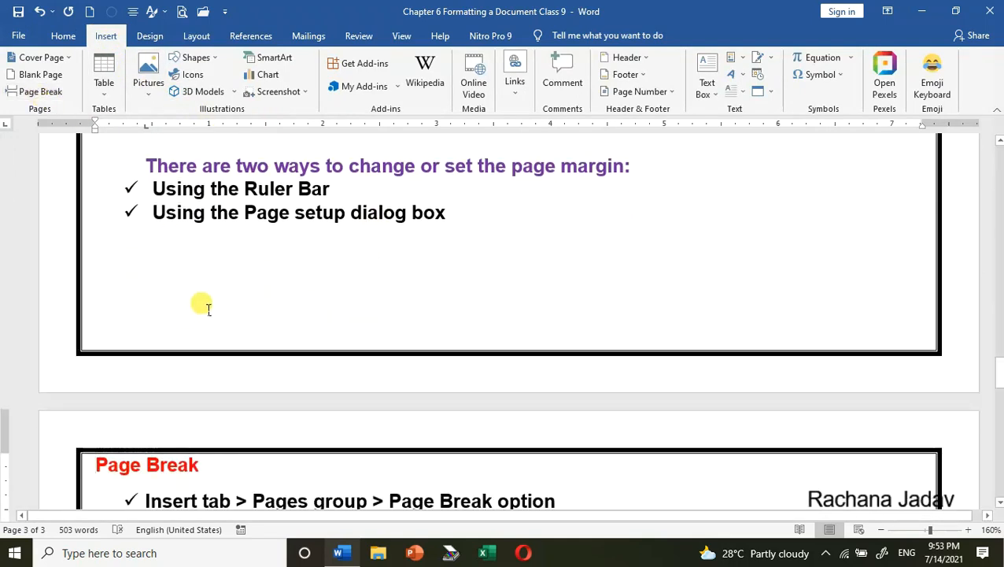
scroll(196, 300, "down", 3)
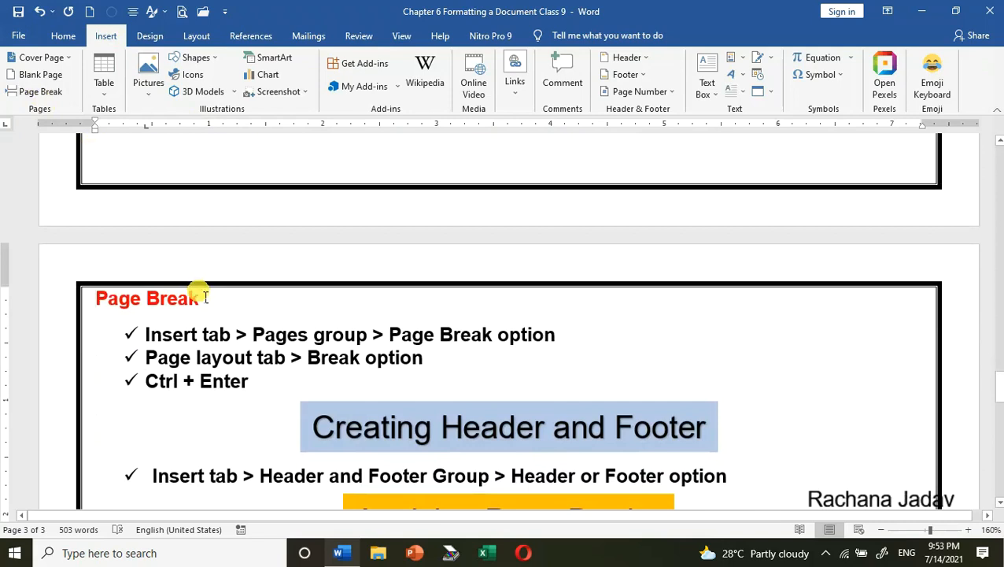
key("ctrl+z")
scroll(236, 295, "up", 2)
scroll(208, 248, "up", 2)
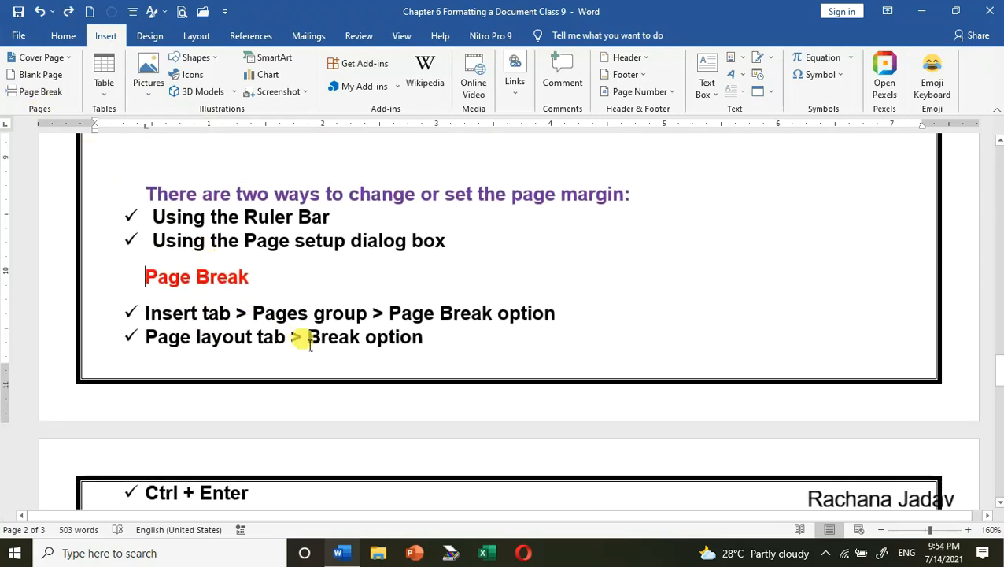
- Try a break of the Page type from the layout break options before the Page Break heading, and undo it
left_click(208, 36)
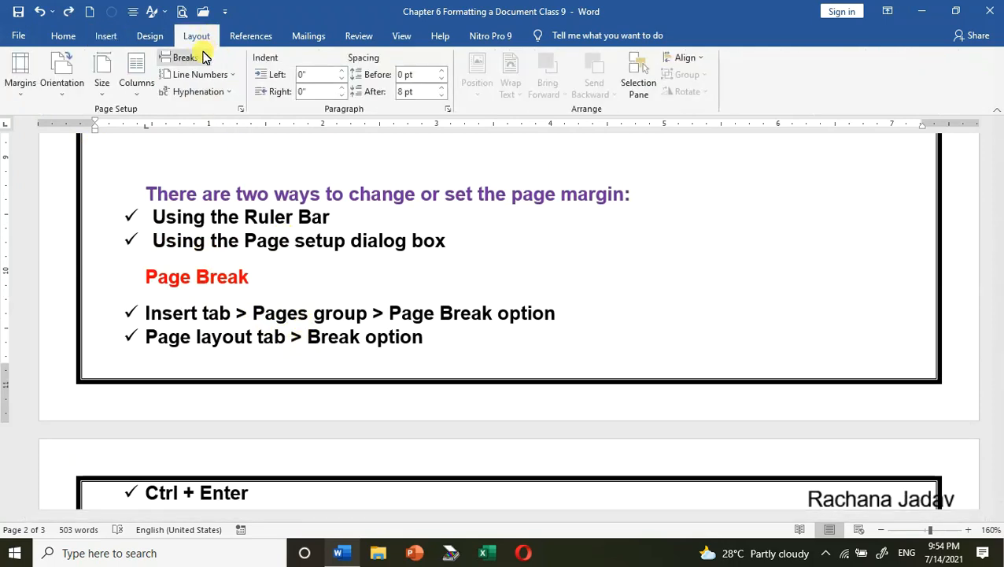
left_click(193, 62)
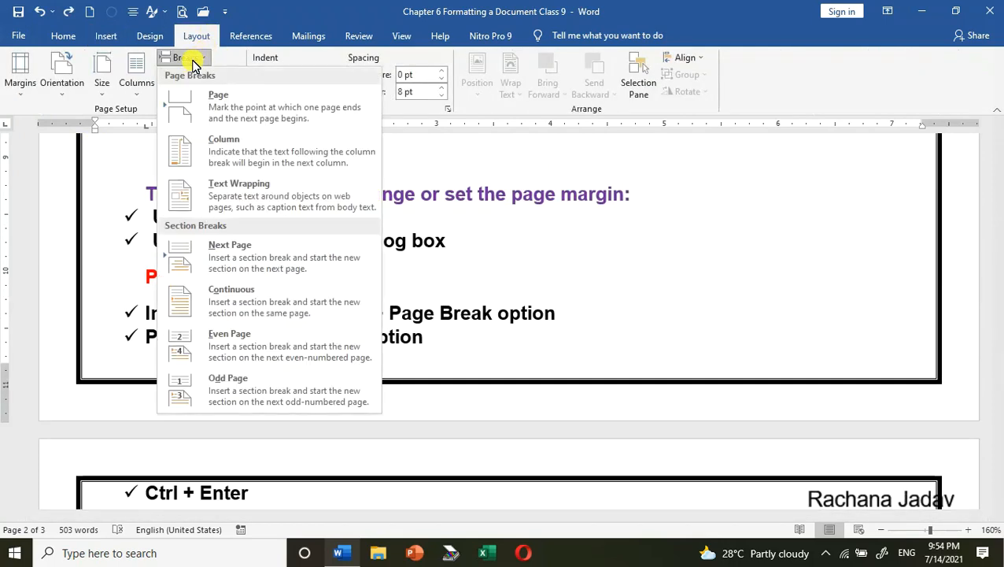
left_click(217, 108)
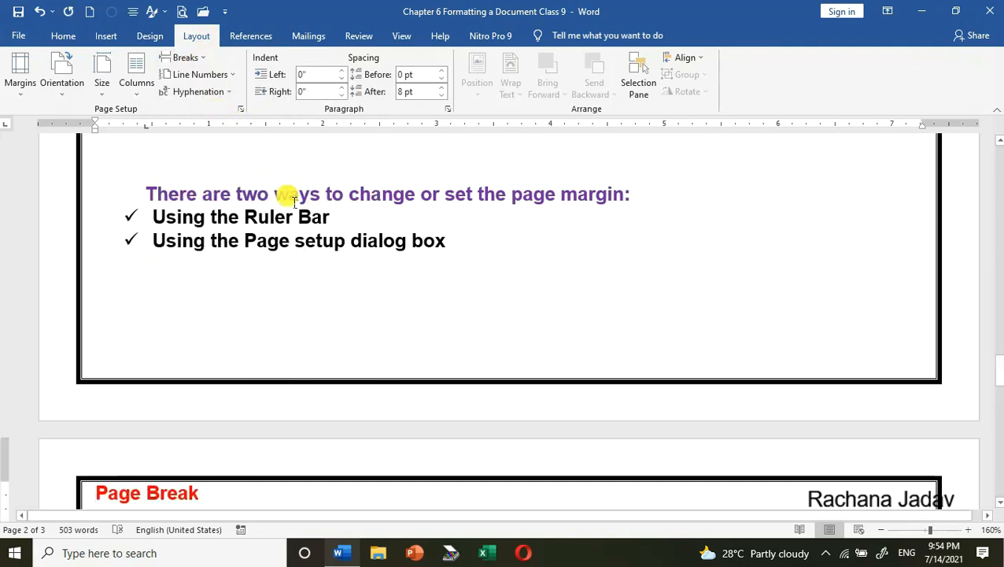
scroll(299, 197, "down", 4)
scroll(303, 201, "up", 3)
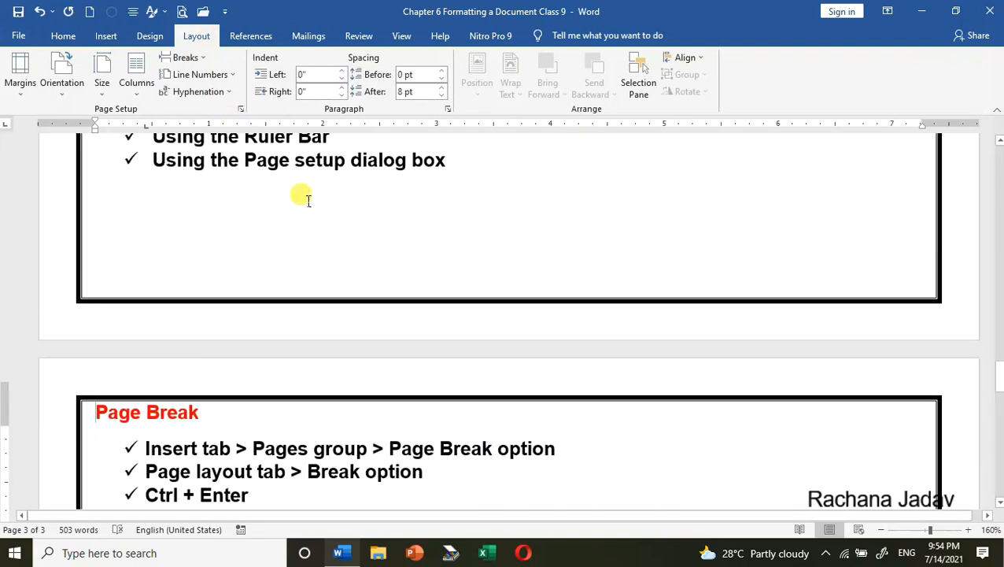
key("ctrl+z")
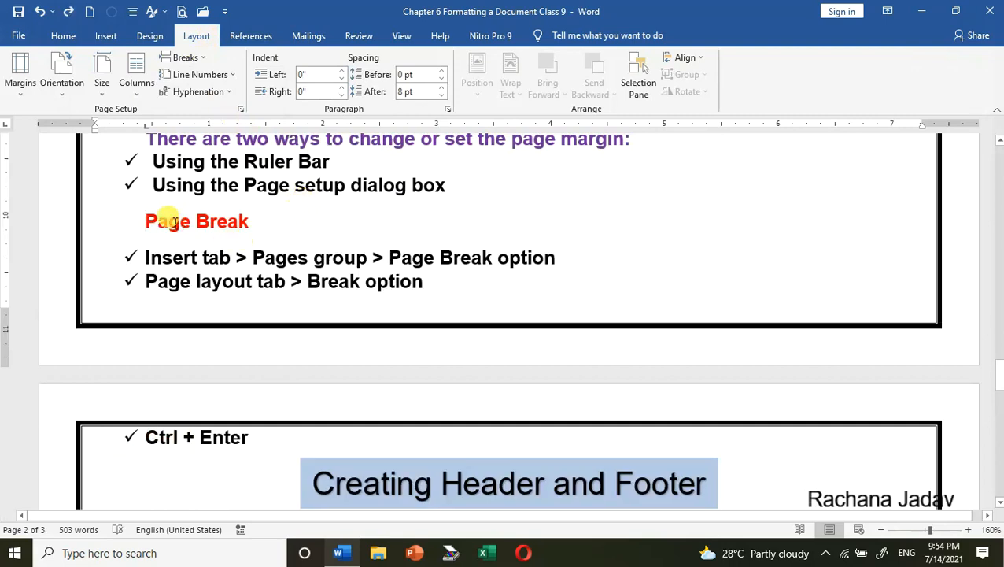
- Insert the page break before the Page Break heading again, and undo it together with the ruler margin changes
key("ctrl+Return")
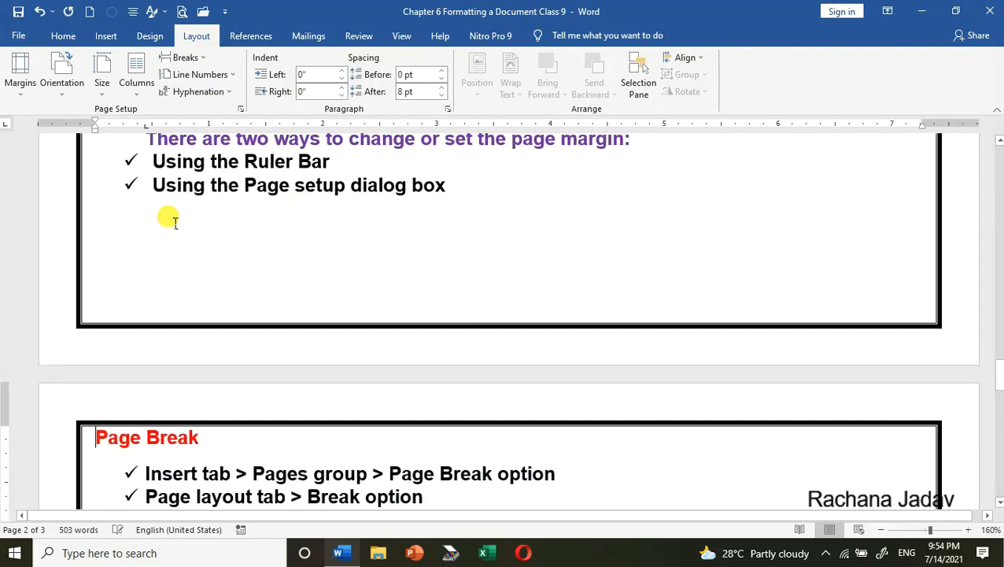
key("ctrl+z")
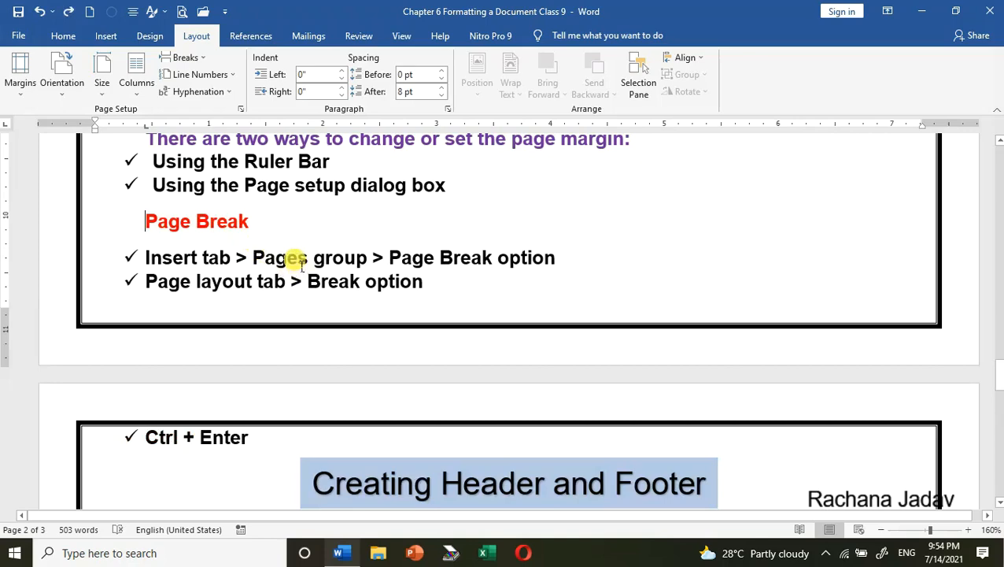
key("ctrl+z")
key("ctrl+z")
- Insert the built-in Ion (Dark) header into the document
scroll(310, 269, "down", 8)
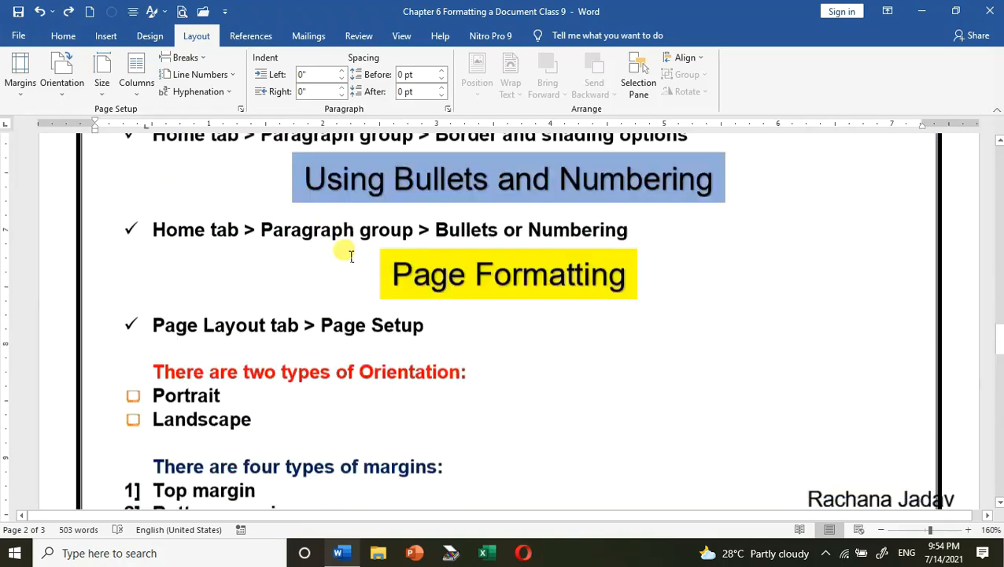
scroll(352, 256, "down", 10)
scroll(352, 258, "up", 3)
scroll(351, 256, "up", 2)
scroll(352, 254, "down", 4)
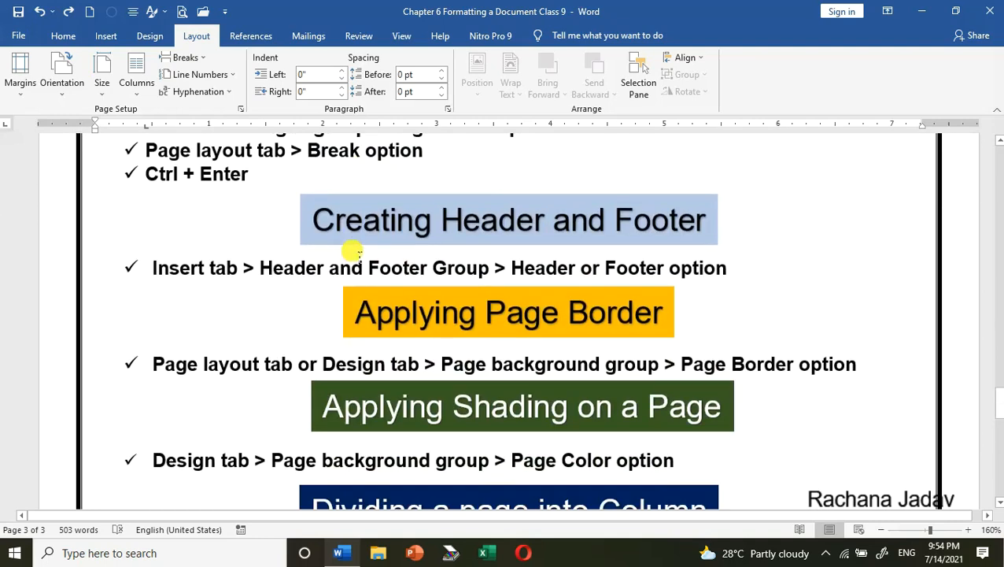
left_click(106, 37)
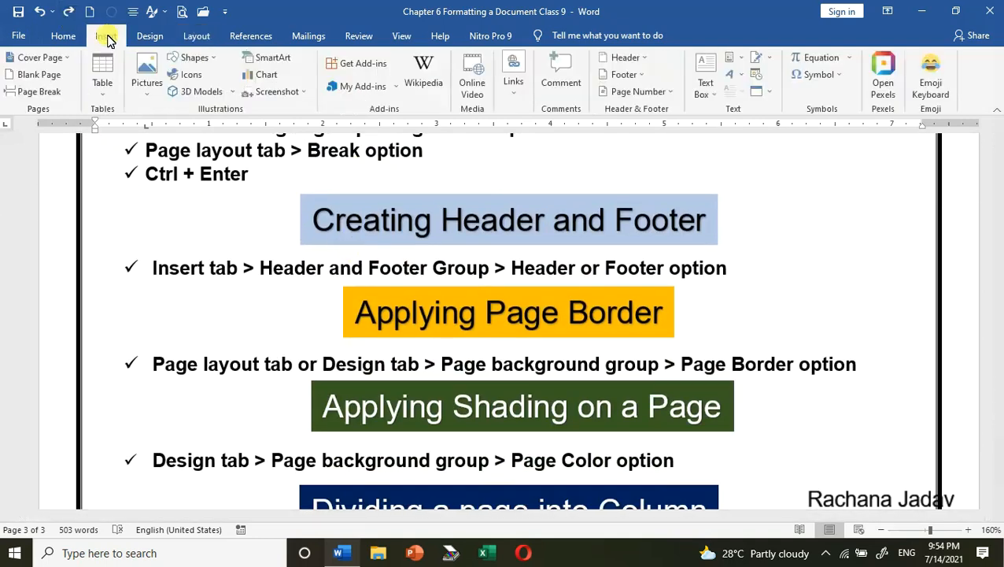
left_click(646, 57)
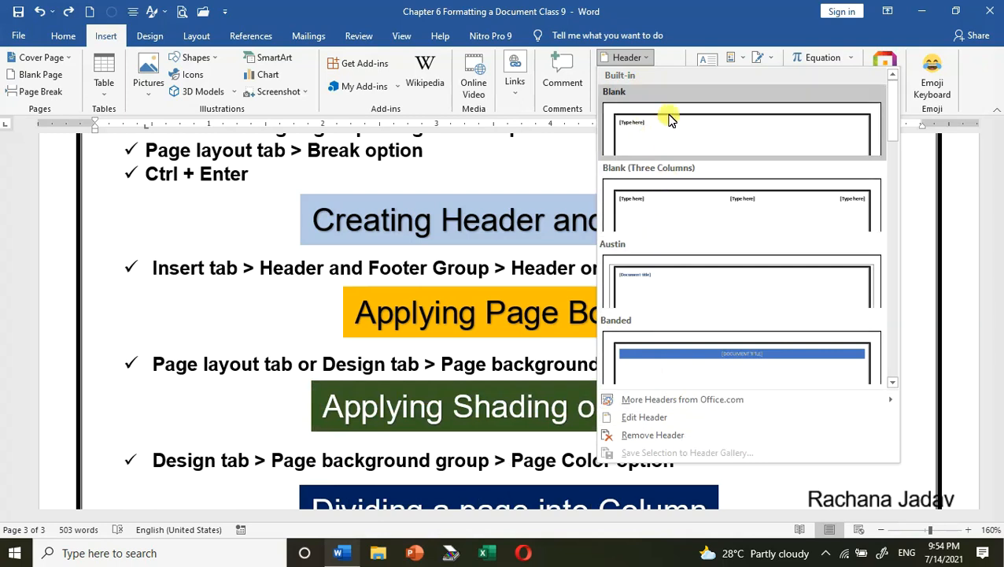
scroll(694, 200, "down", 3)
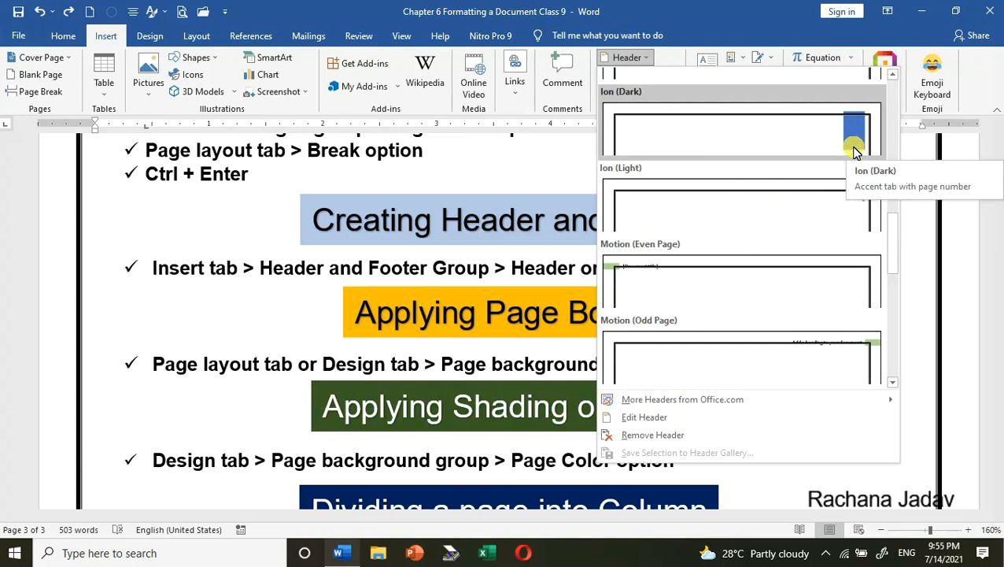
left_click(855, 150)
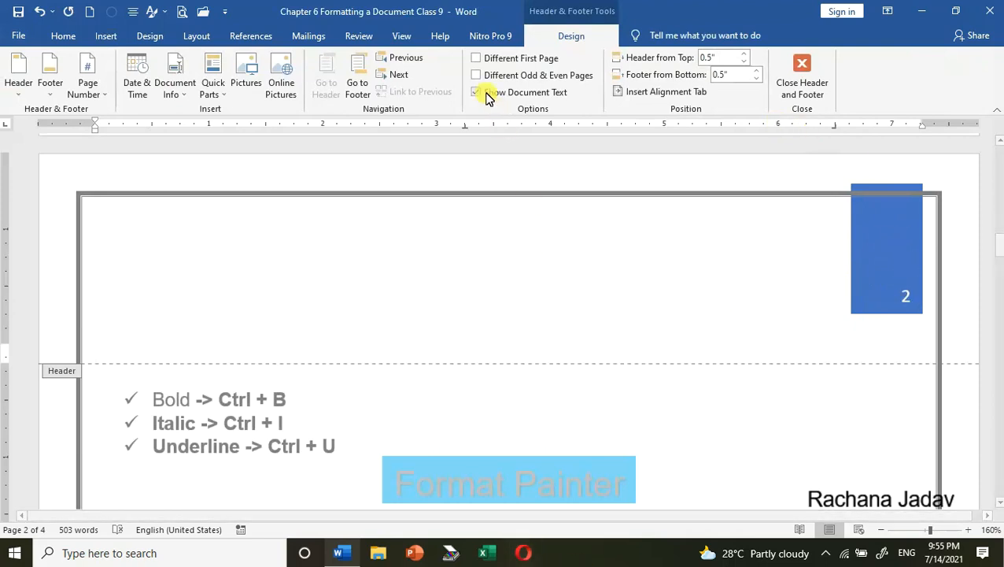
- Display multiple pages at once, remove the header from the document and close header and footer editing
left_click(403, 39)
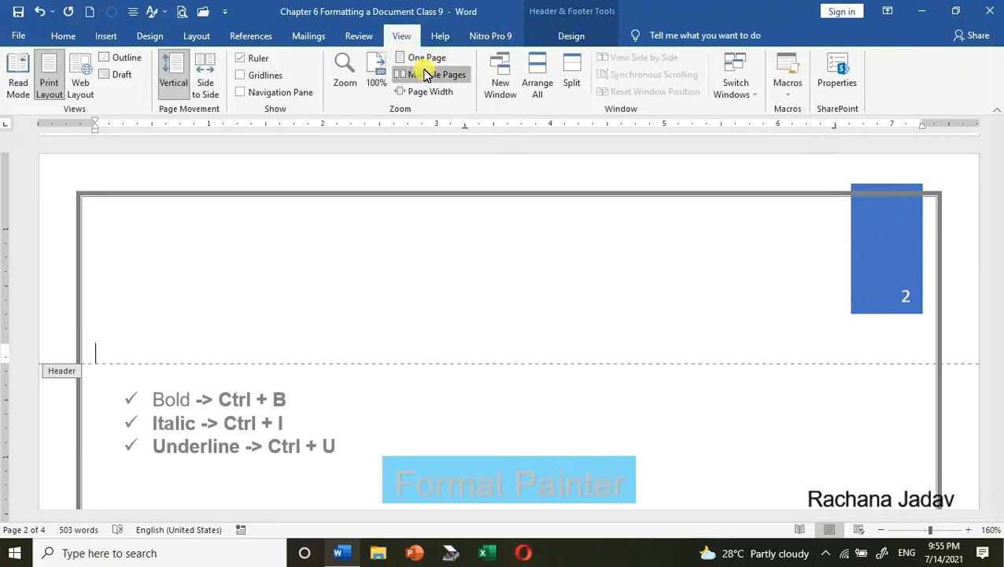
left_click(425, 74)
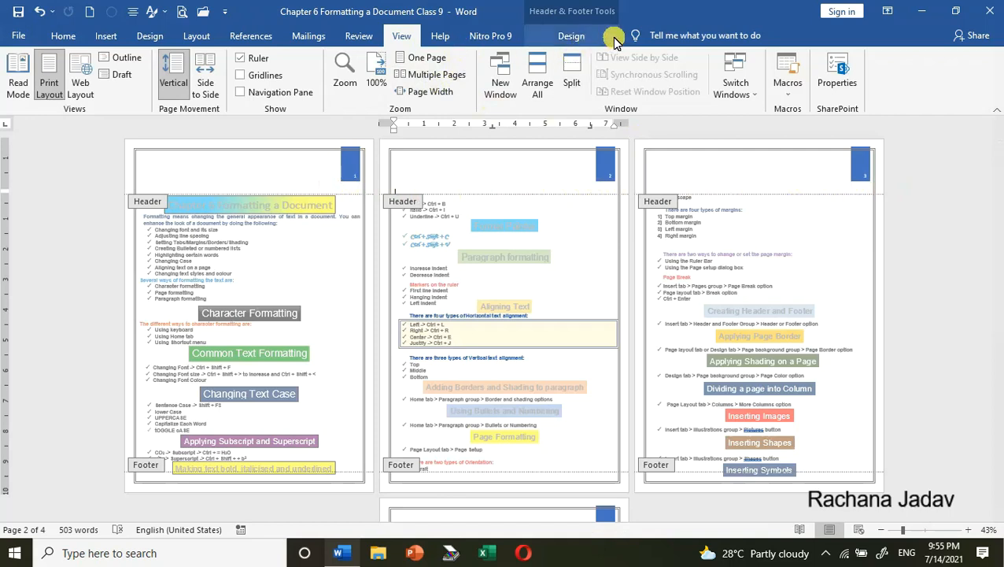
left_click(585, 32)
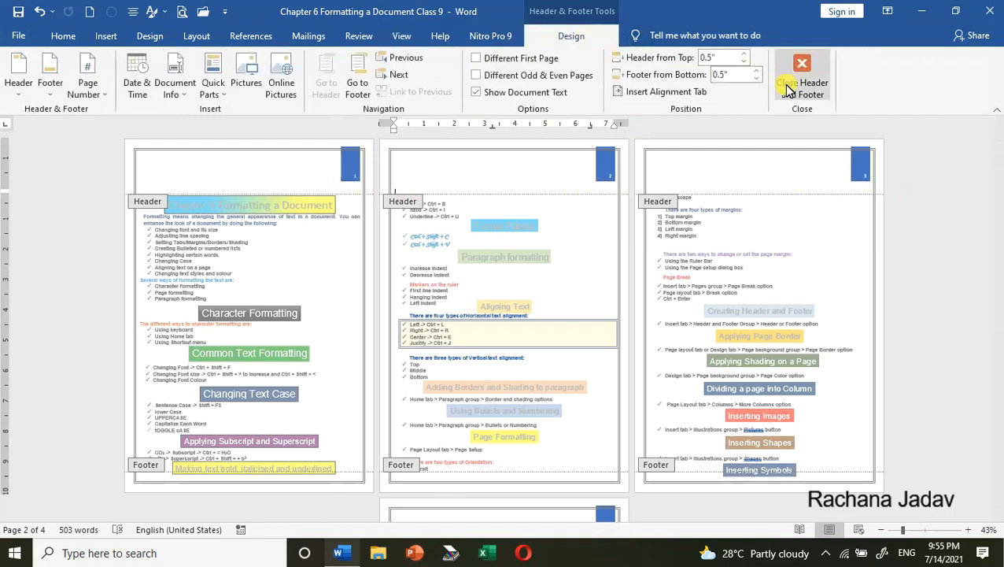
left_click(14, 86)
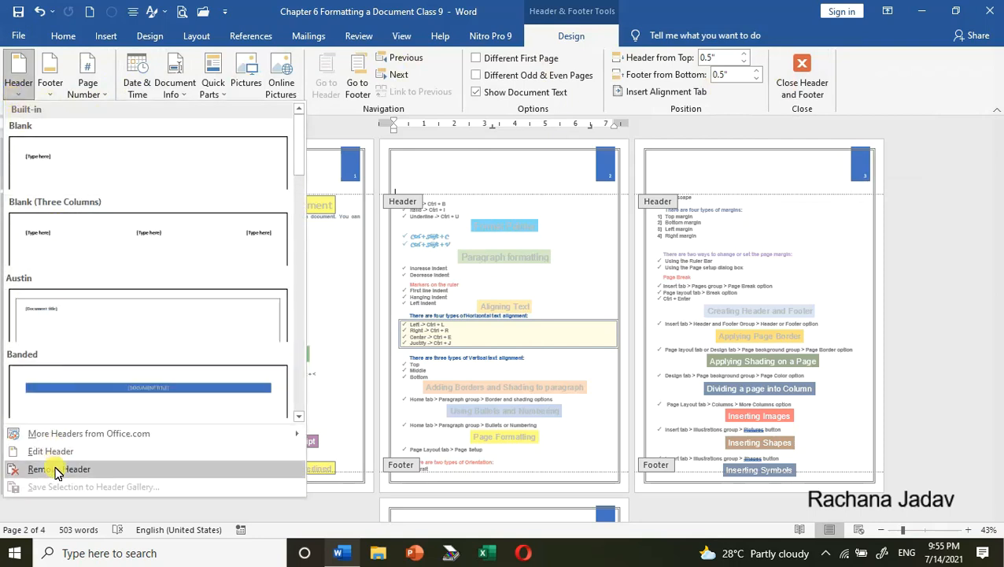
left_click(53, 469)
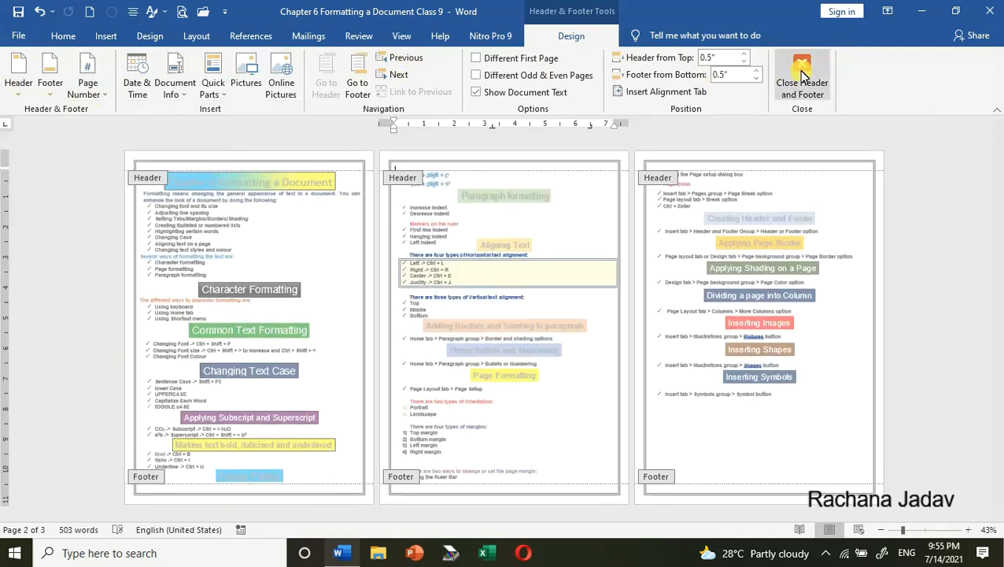
left_click(801, 86)
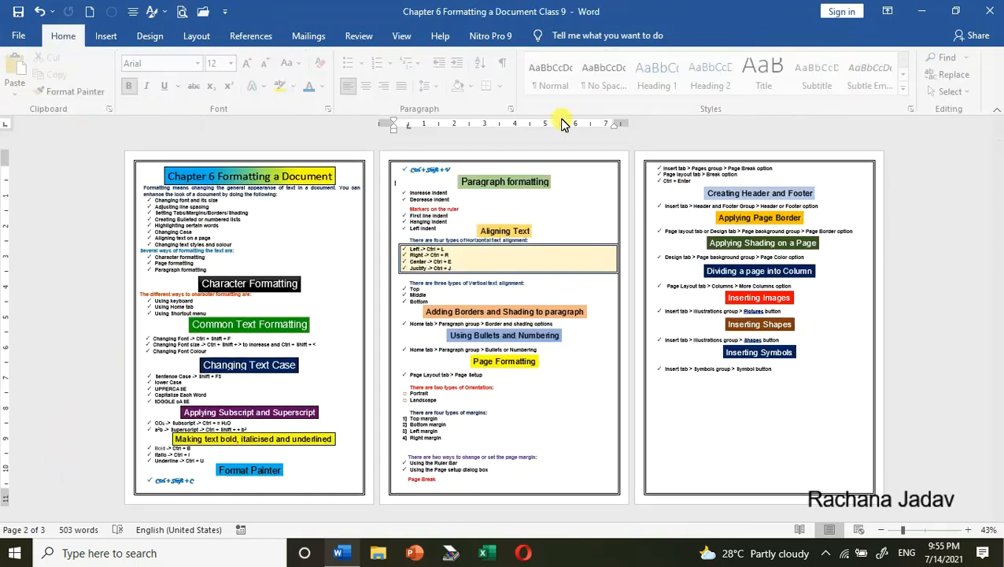
- Zoom the document to 150% and review the Creating Header and Footer section on page 3
left_click(394, 40)
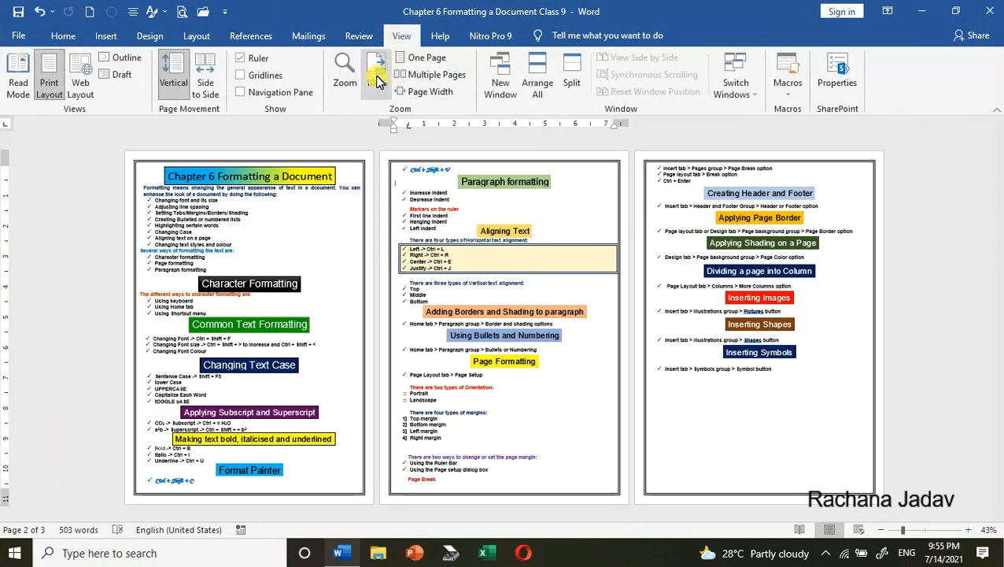
left_click(376, 79)
scroll(561, 232, "down", 8)
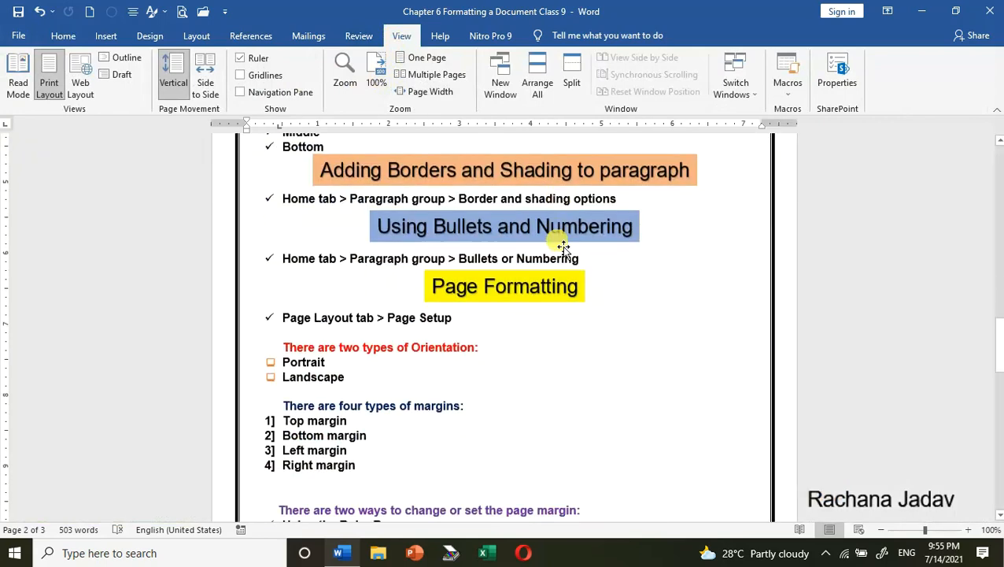
scroll(561, 244, "down", 1)
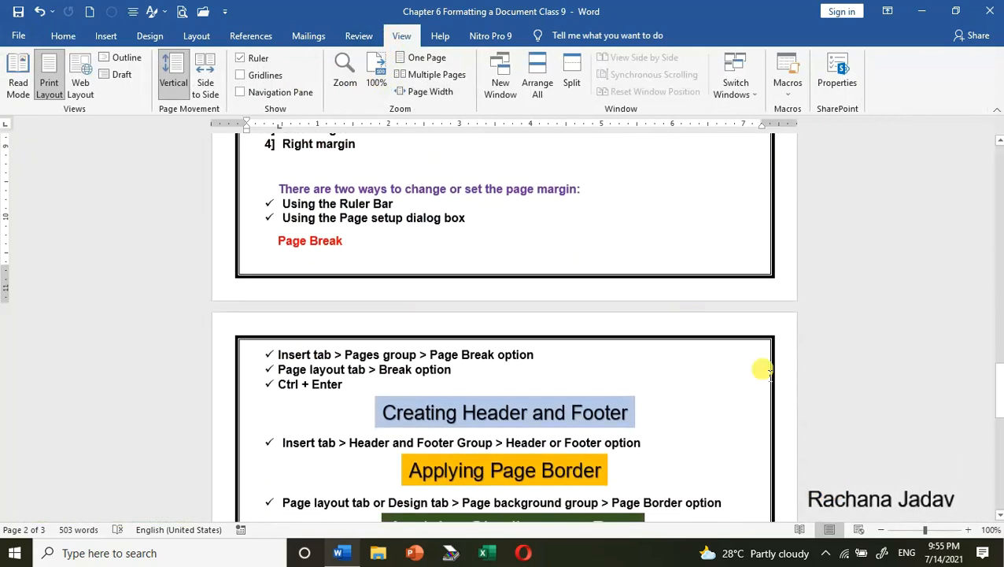
left_click(968, 530)
left_click(968, 530)
left_click(968, 530)
left_click(968, 530)
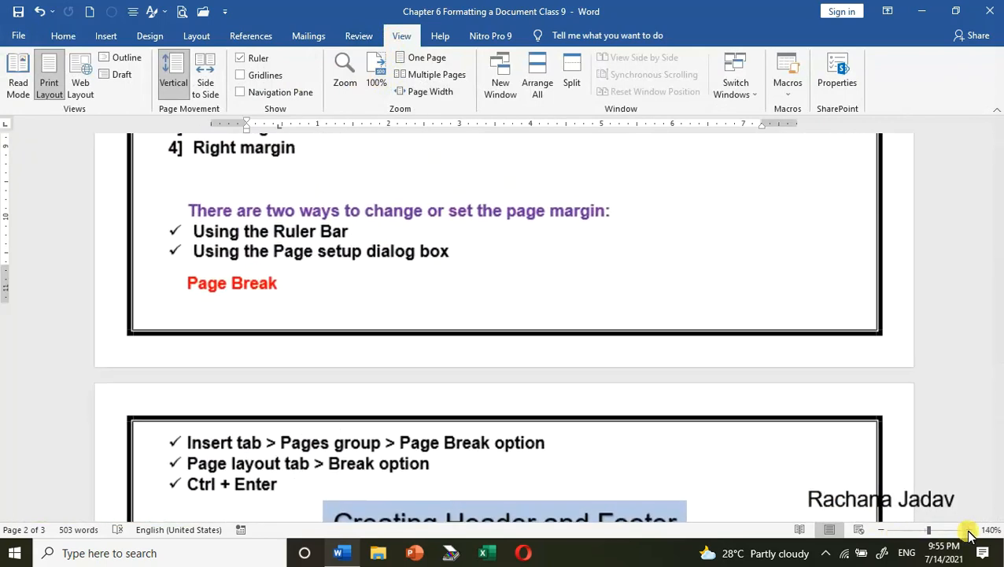
left_click(968, 529)
scroll(717, 314, "down", 4)
scroll(717, 314, "up", 4)
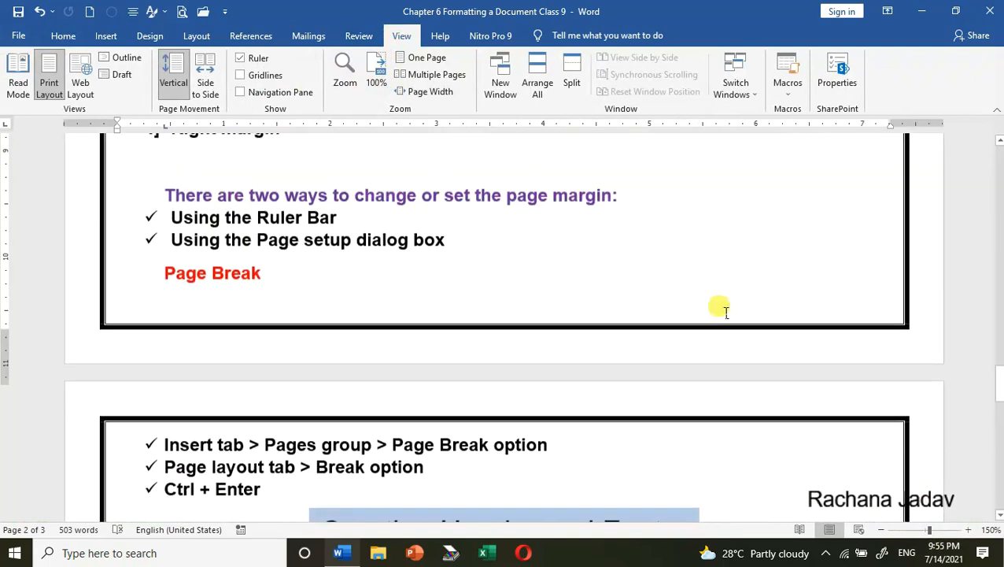
scroll(725, 312, "up", 5)
scroll(725, 312, "down", 8)
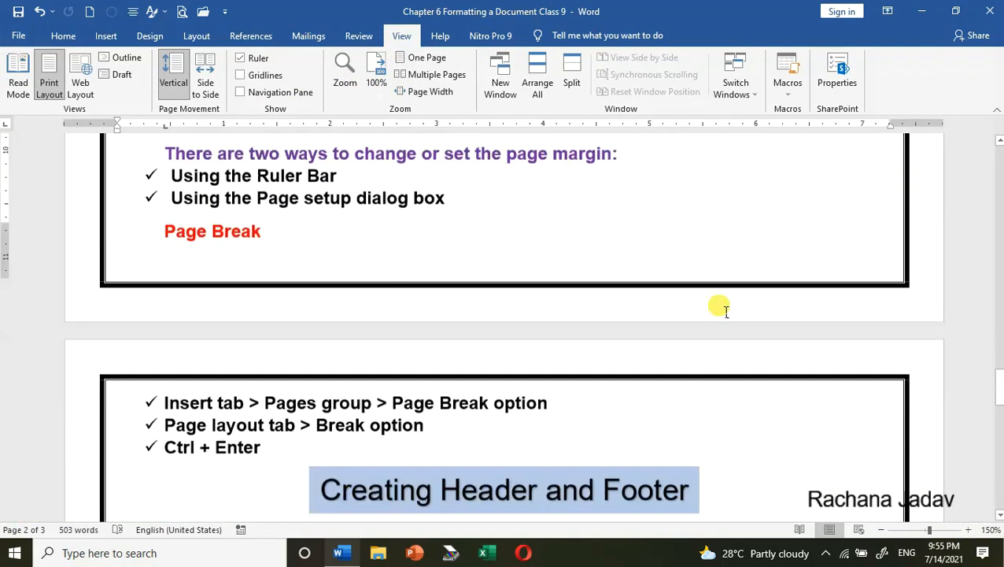
scroll(725, 311, "down", 7)
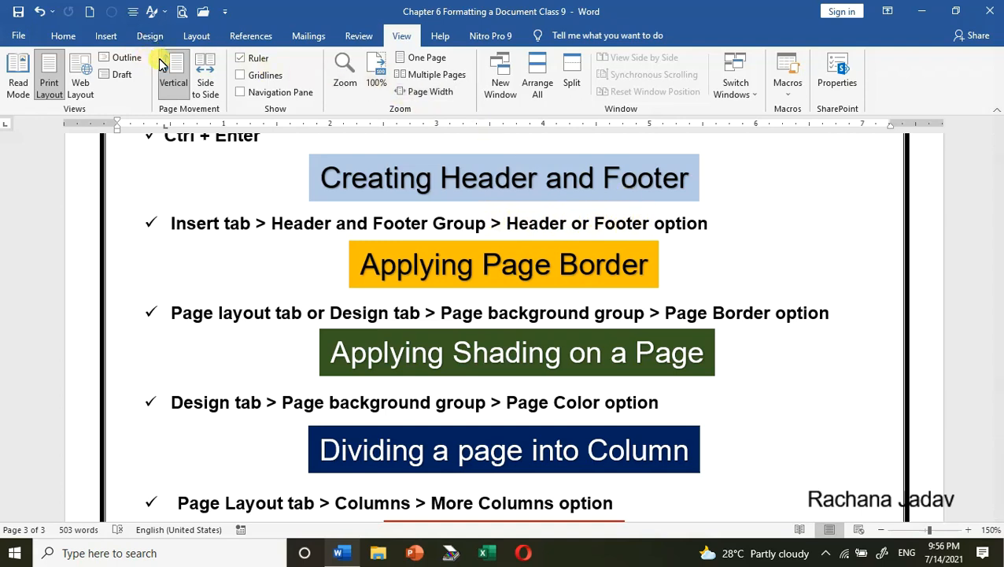
- Insert Bold Numbers 2 page numbering at the bottom of the pages, check the footers, and close header and footer editing
left_click(109, 37)
left_click(658, 94)
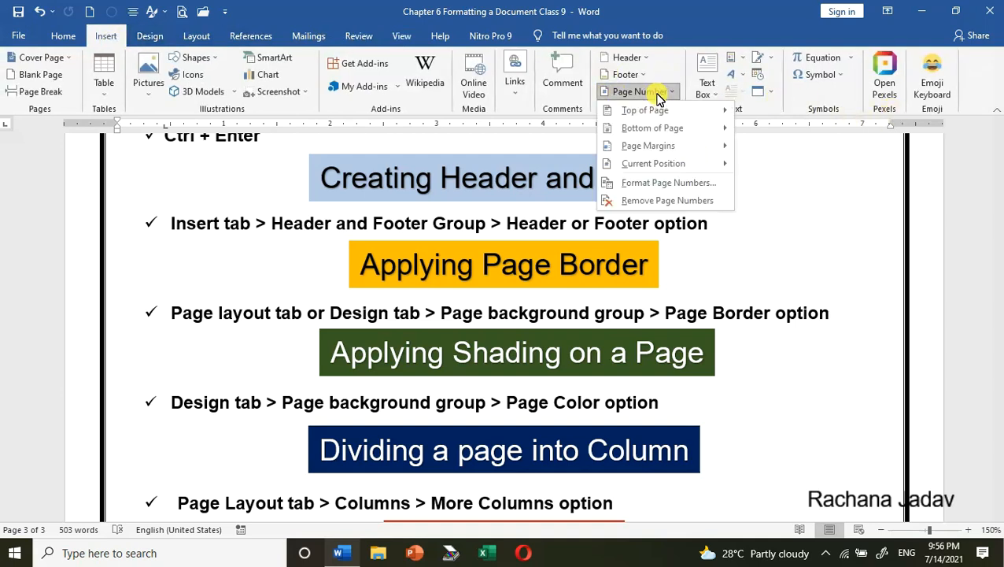
mouse_move(669, 127)
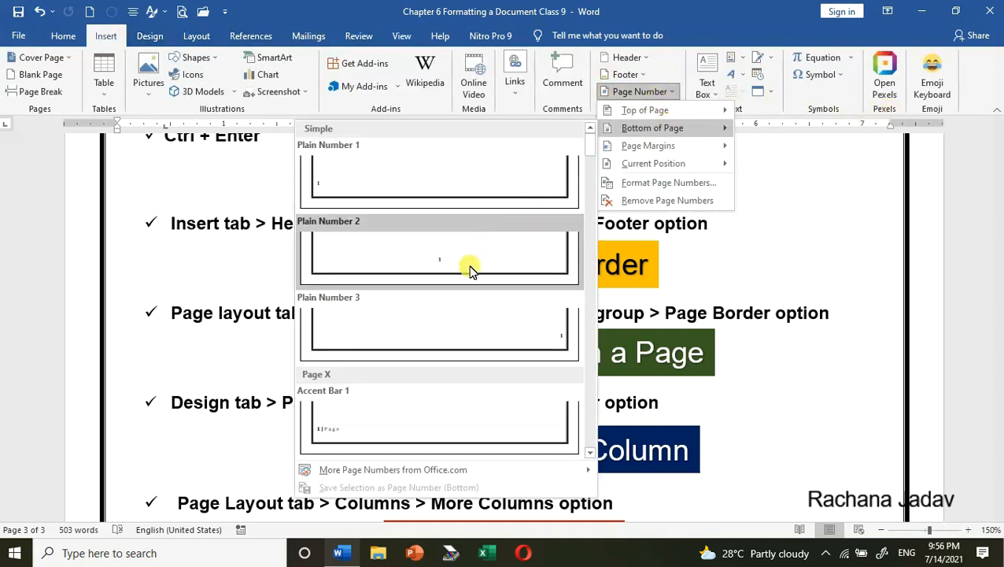
scroll(462, 291, "down", 5)
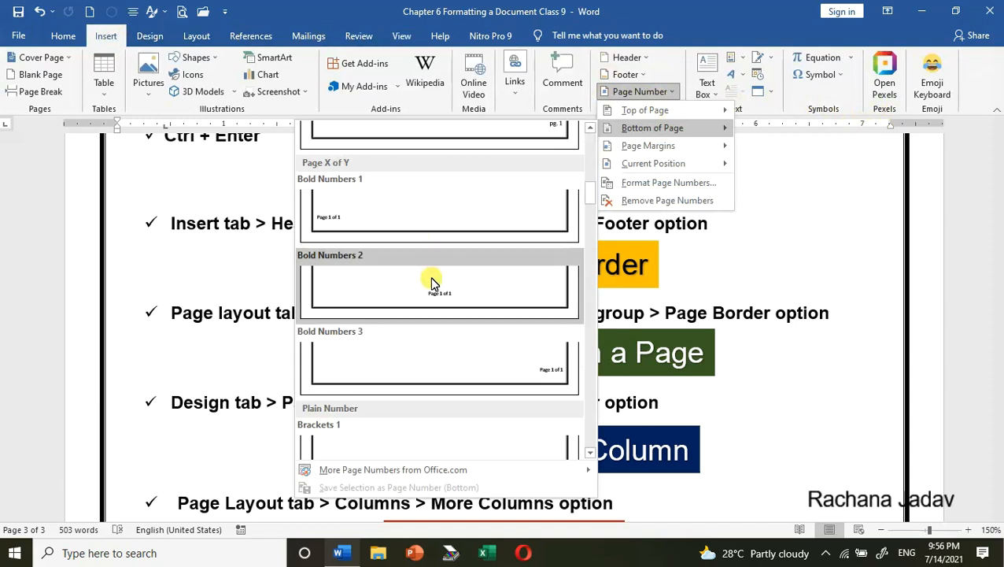
left_click(432, 291)
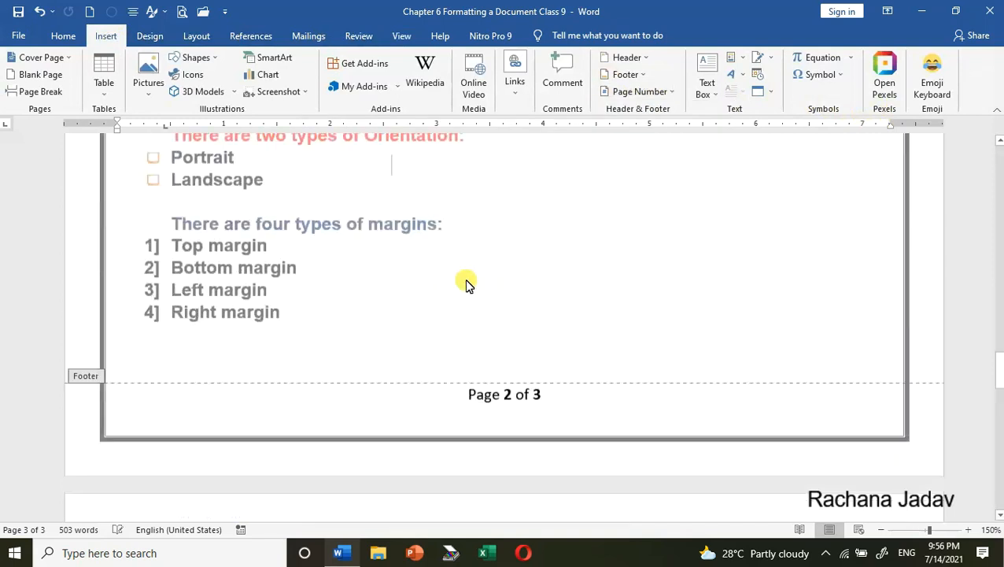
scroll(487, 277, "down", 4)
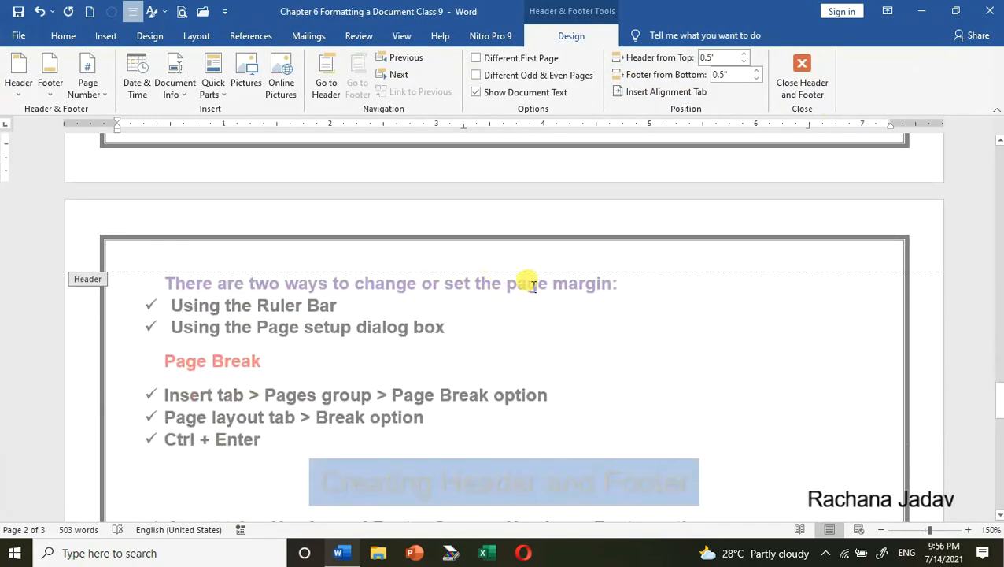
scroll(529, 277, "up", 5)
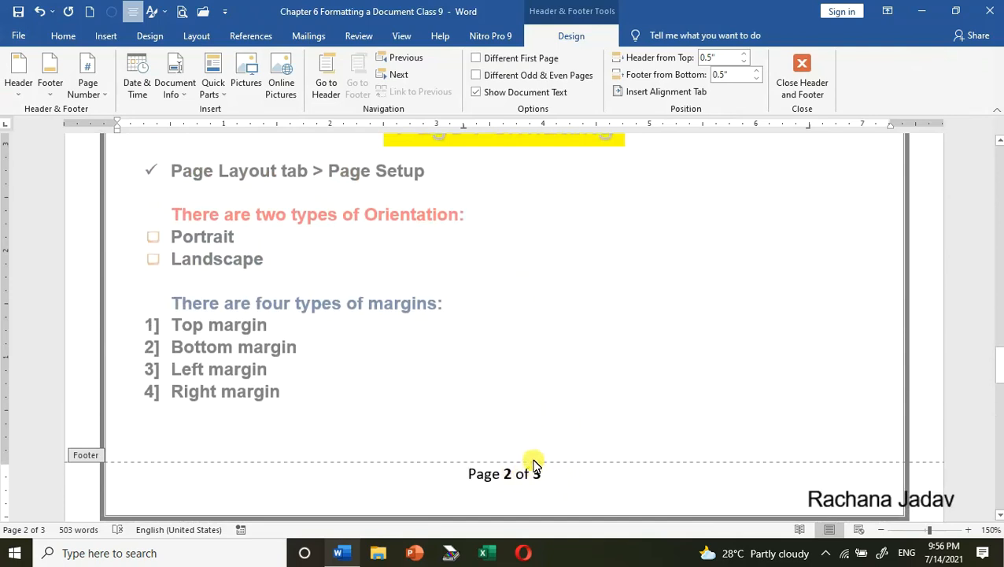
scroll(519, 482, "down", 15)
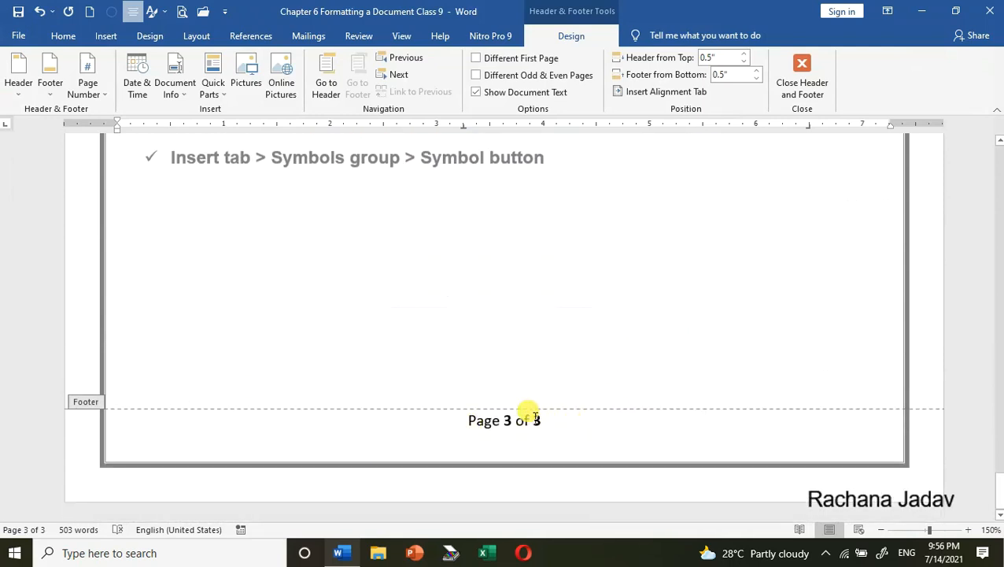
scroll(586, 403, "up", 10)
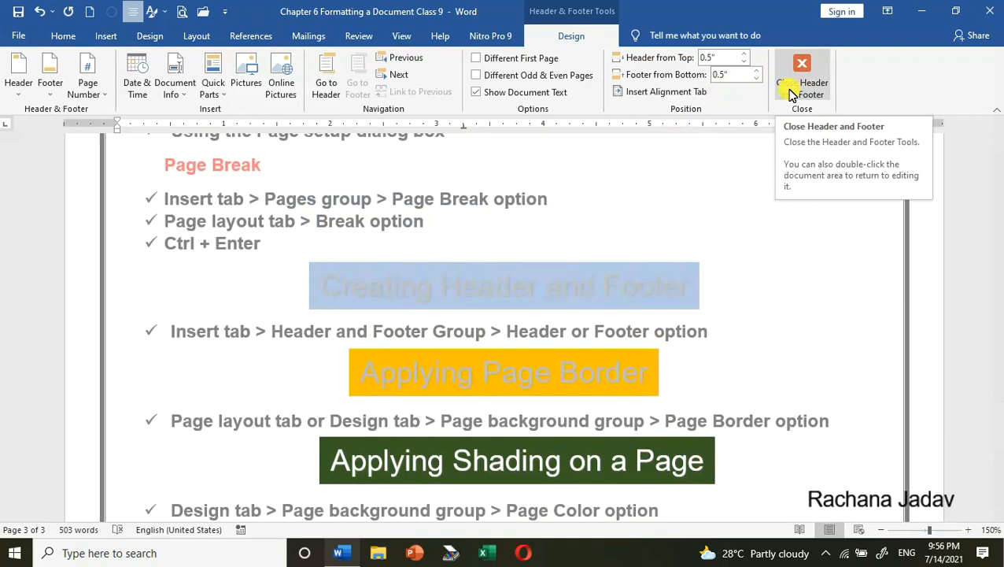
left_click(793, 93)
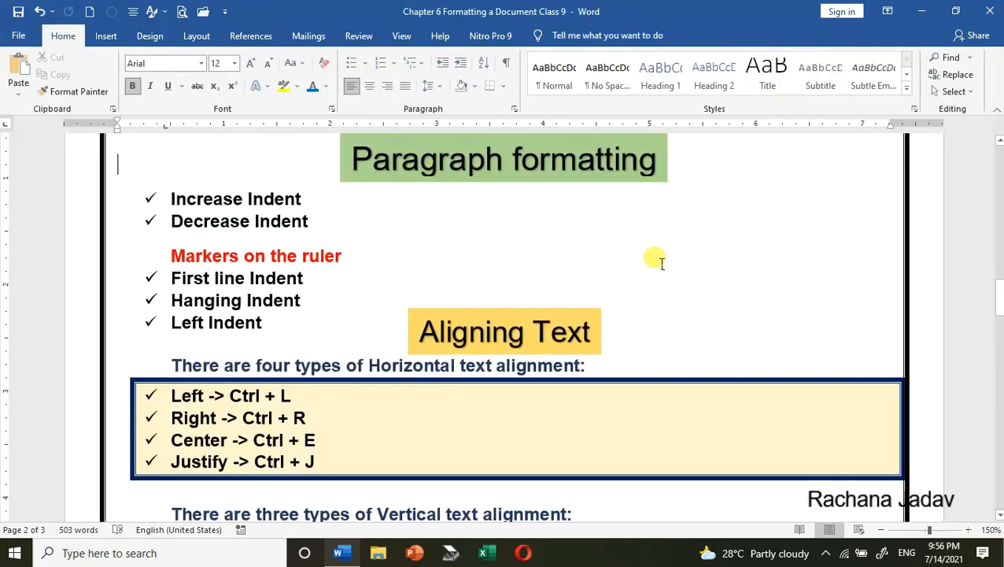
- View the page border settings for the Applying Page Border topic and close them without changes
scroll(659, 267, "down", 15)
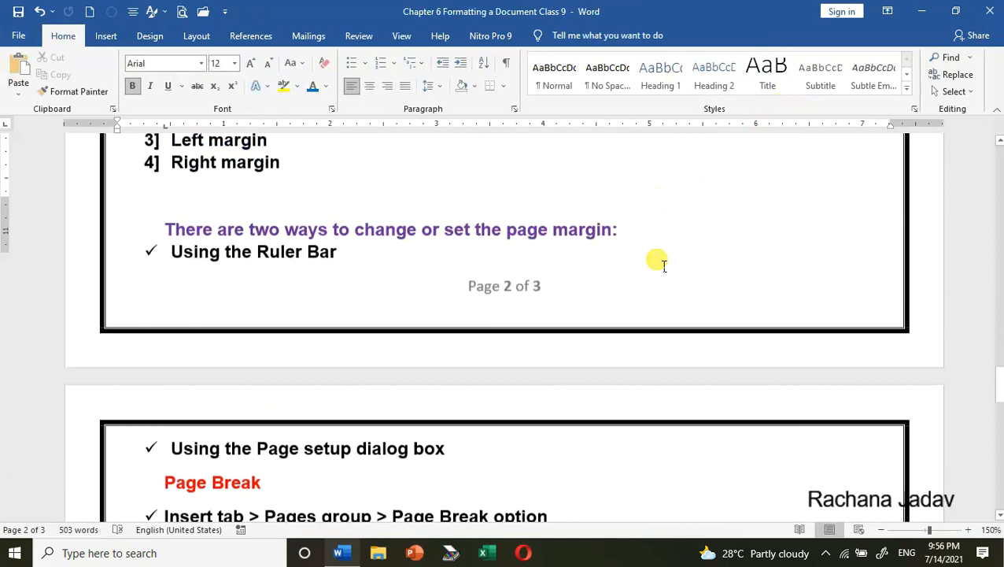
scroll(664, 266, "down", 10)
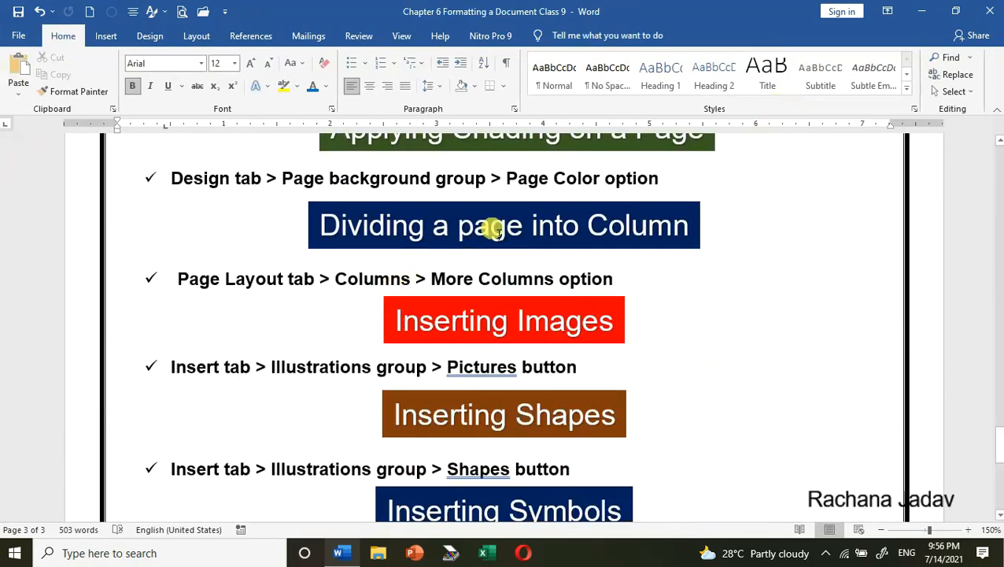
scroll(486, 269, "up", 3)
scroll(490, 274, "up", 1)
scroll(519, 263, "up", 2)
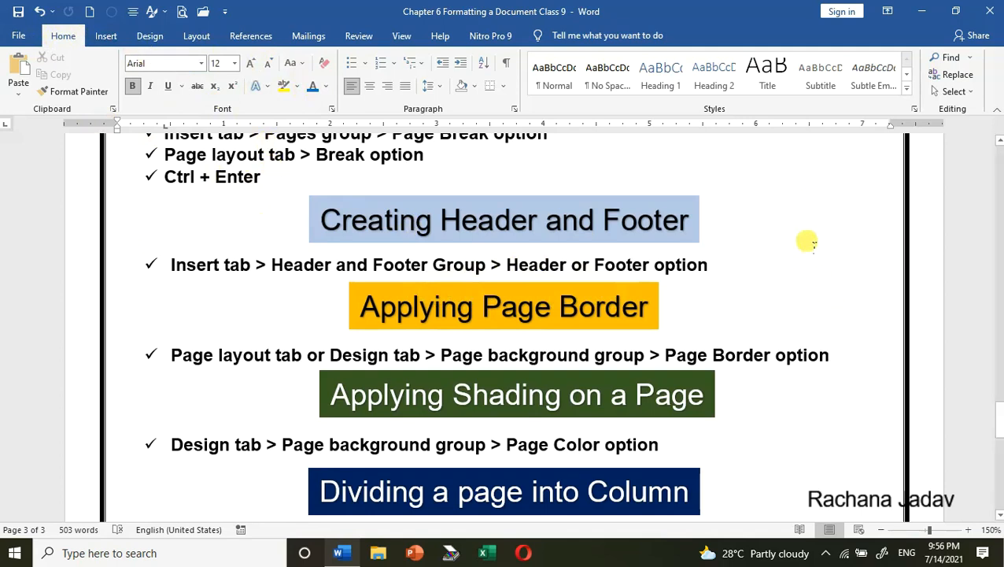
left_click(150, 35)
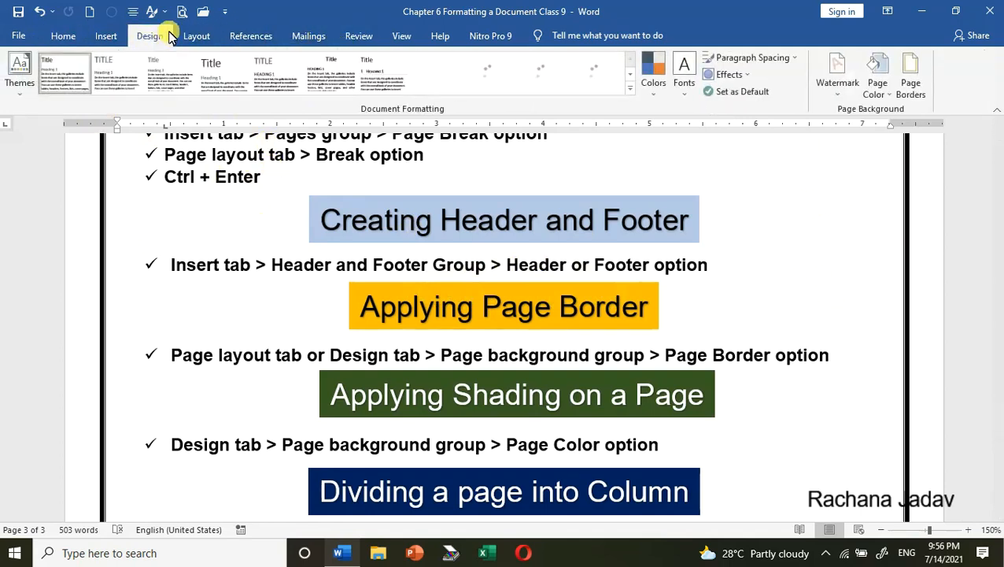
left_click(910, 79)
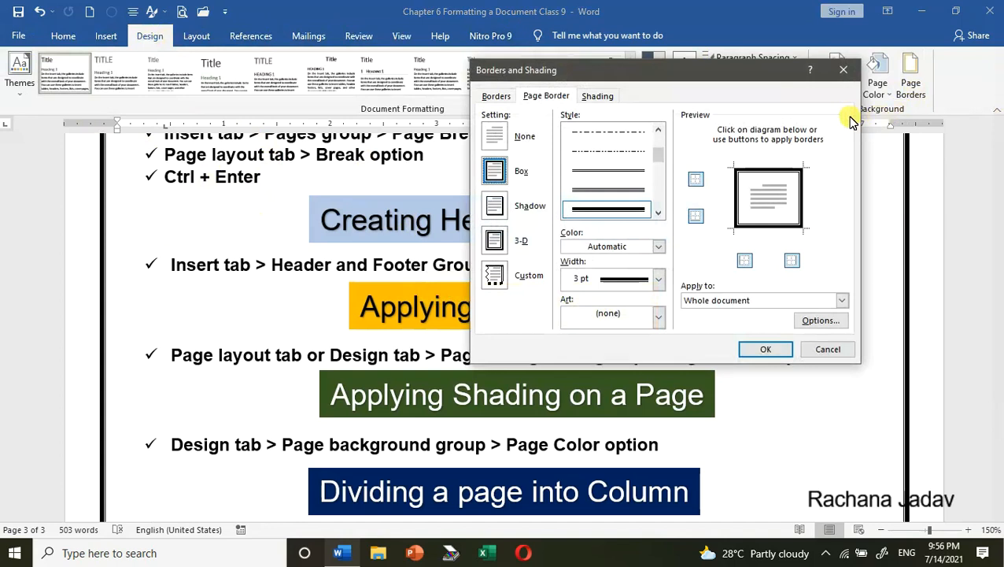
left_click(846, 75)
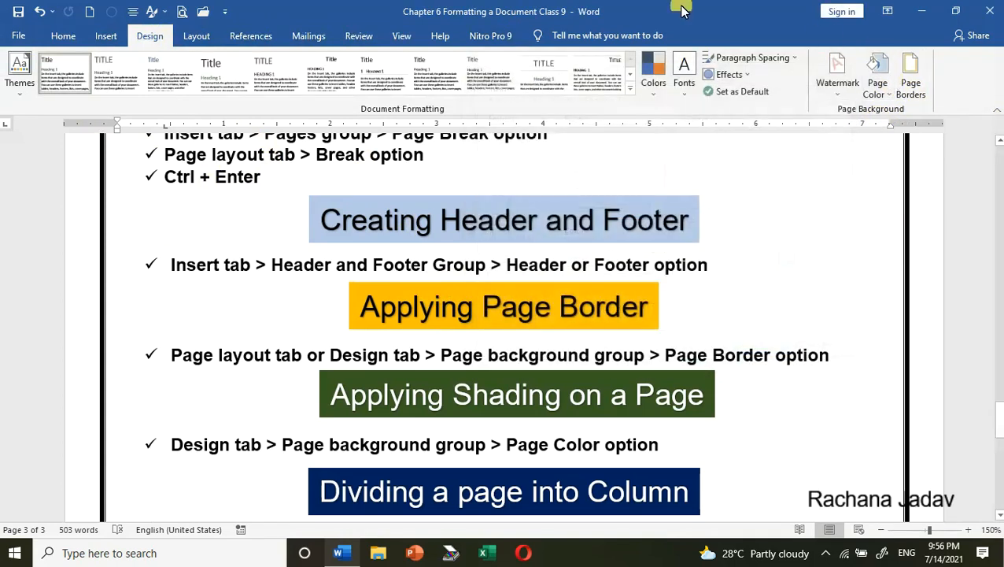
left_click(66, 39)
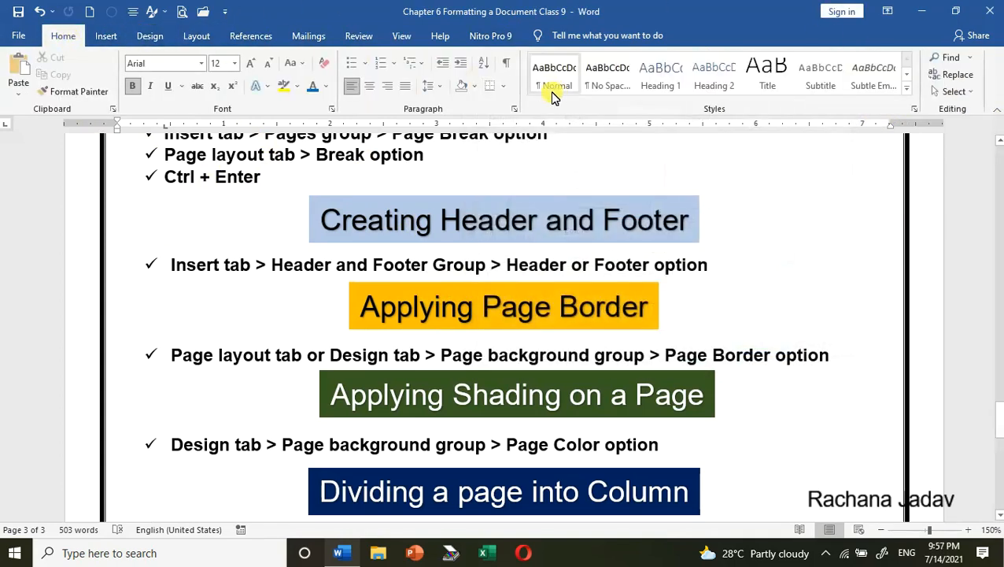
- Examine the Page Border options in the Borders and Shading dialog and close it without changes
left_click(504, 86)
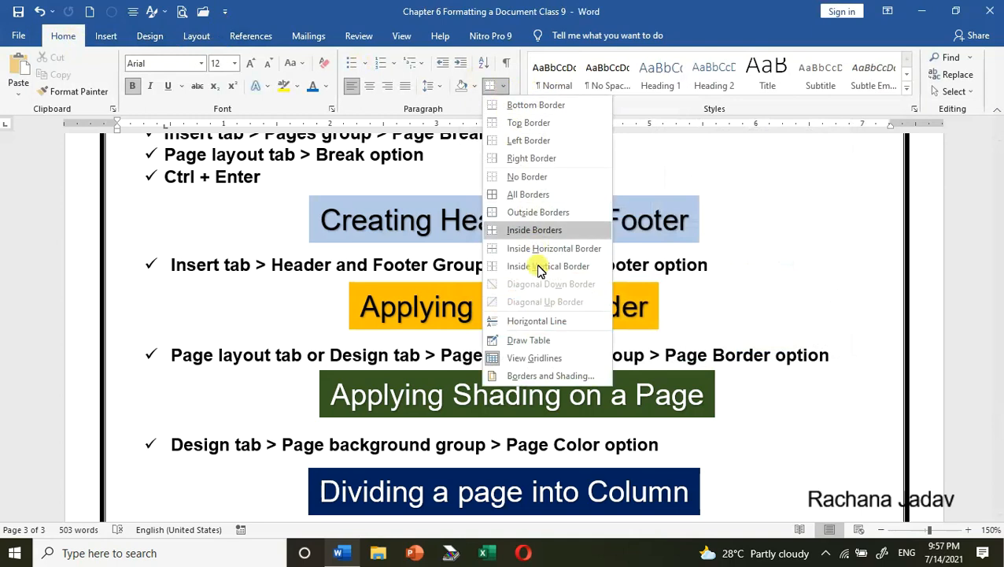
left_click(551, 376)
left_click(541, 95)
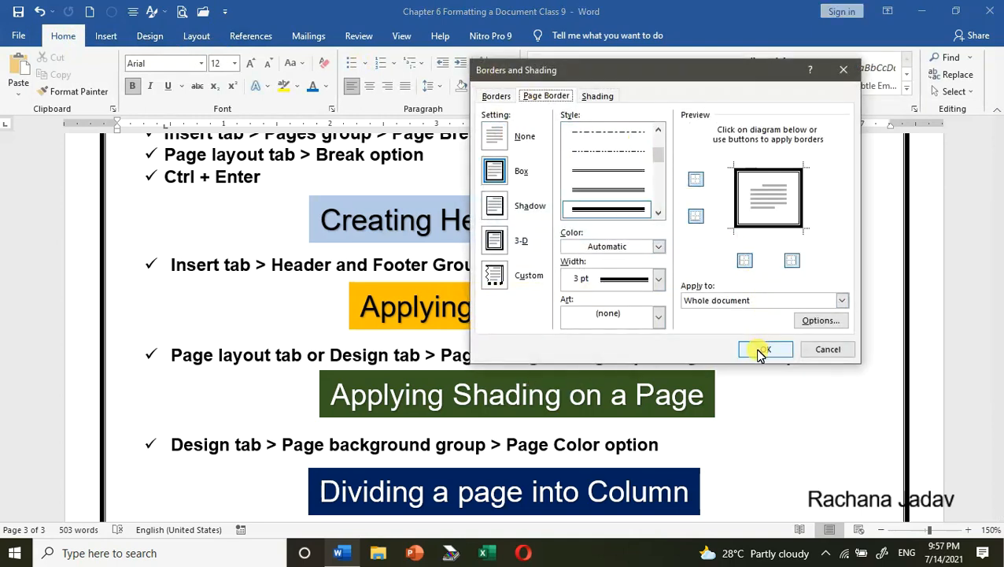
left_click(826, 349)
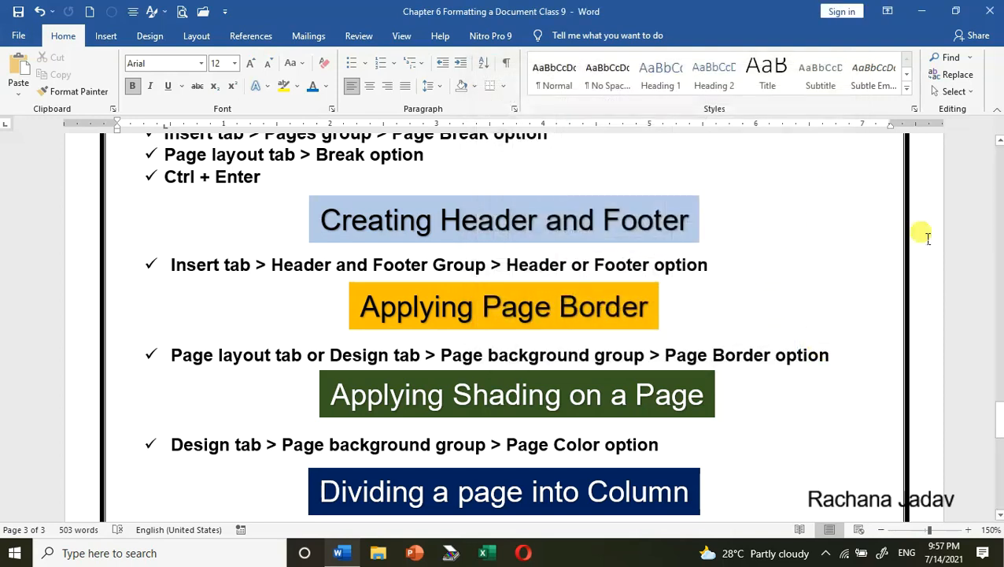
- View the Shading settings and their Apply to options in Borders and Shading, and close the dialog without changes
scroll(482, 269, "down", 3)
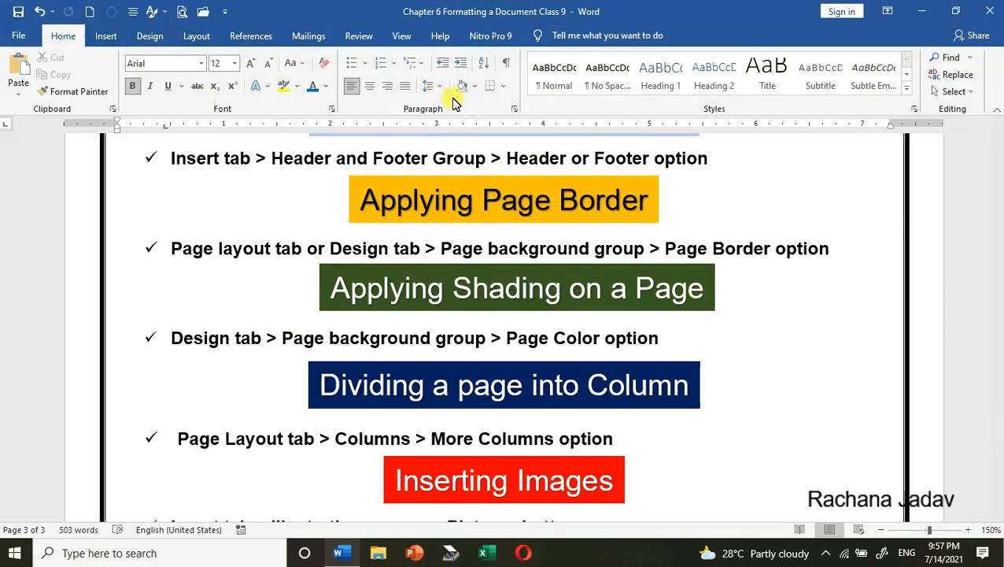
left_click(504, 87)
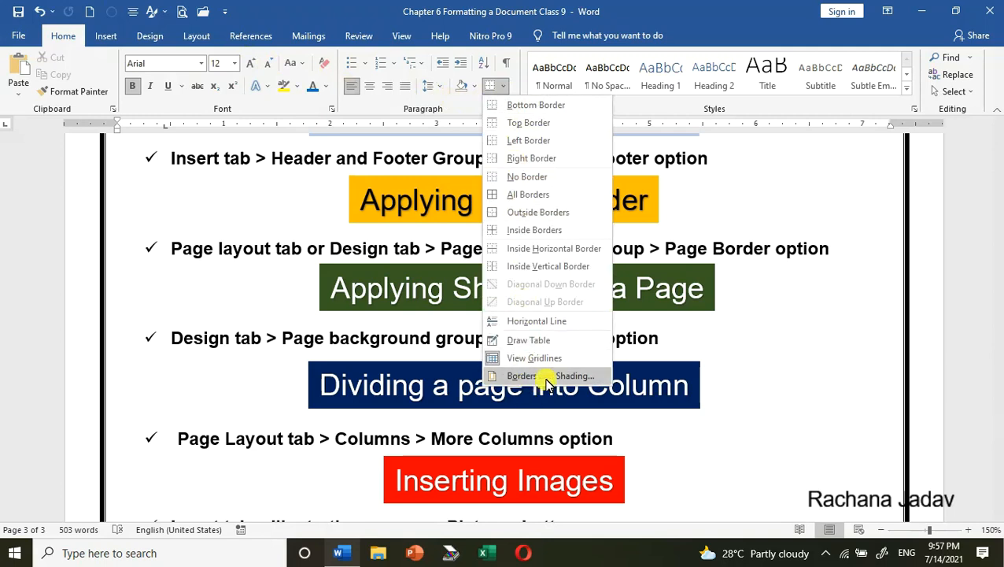
left_click(542, 372)
left_click(596, 96)
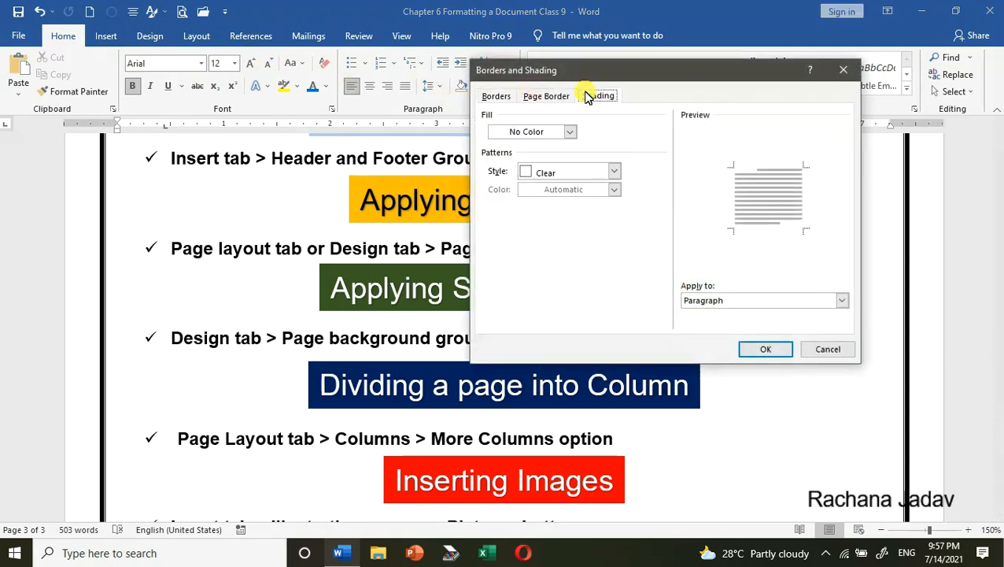
left_click(738, 300)
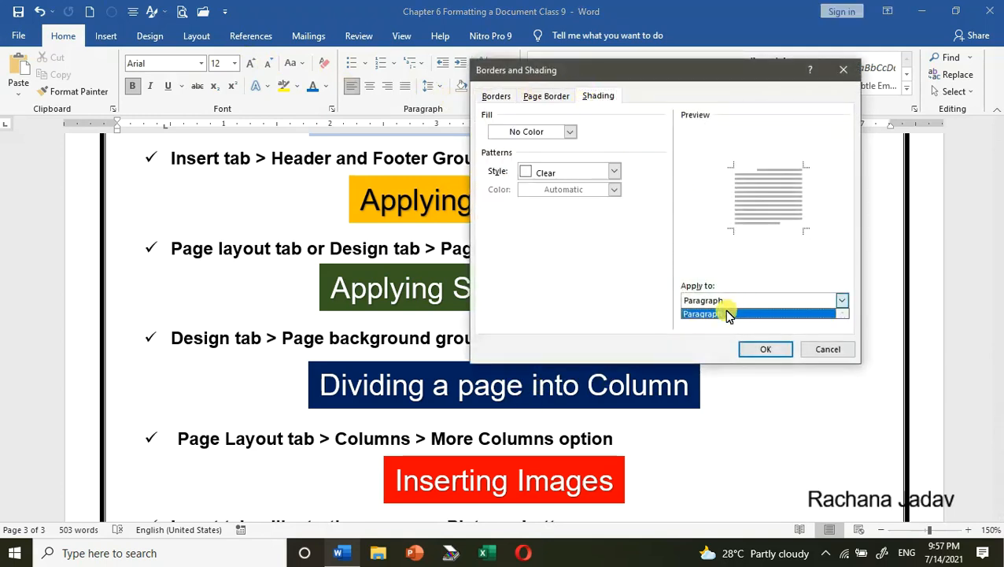
left_click(732, 305)
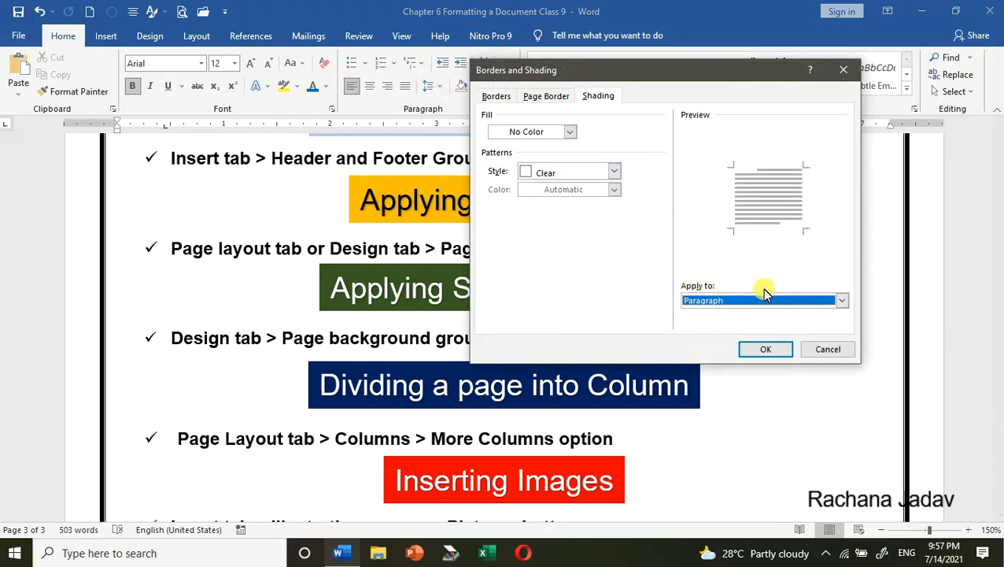
left_click(819, 349)
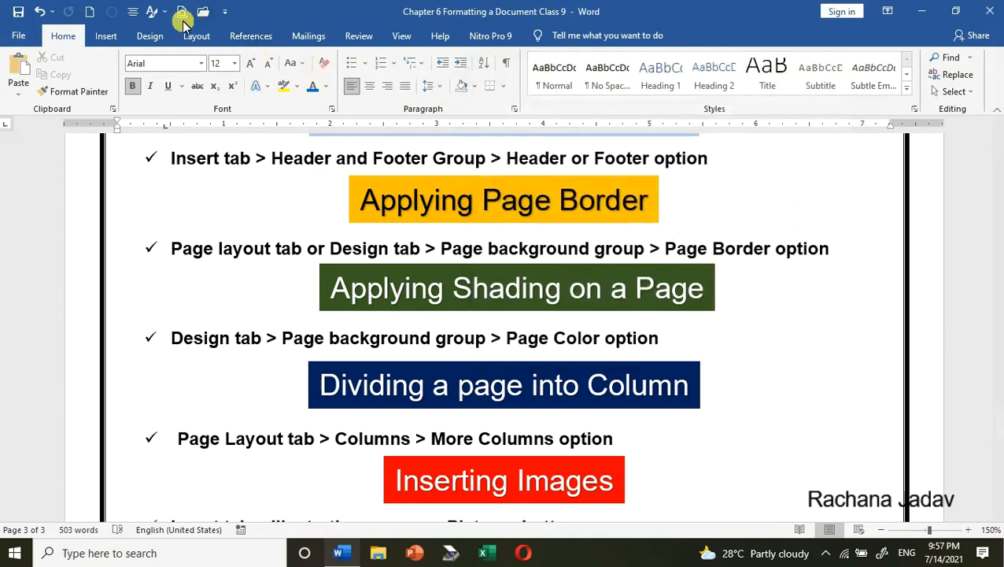
- View the available page colors for the Applying Shading on a Page topic without applying one
left_click(152, 36)
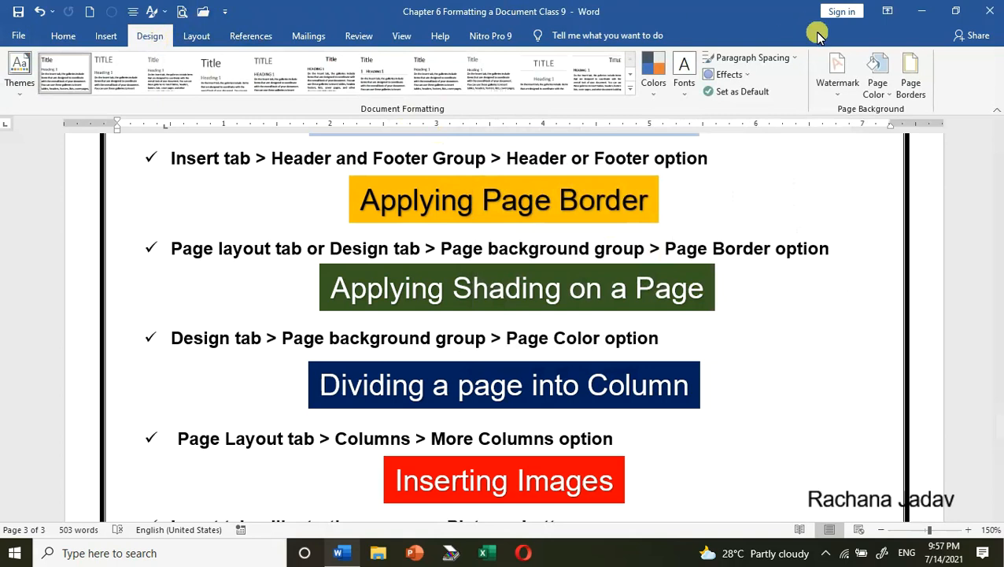
left_click(879, 96)
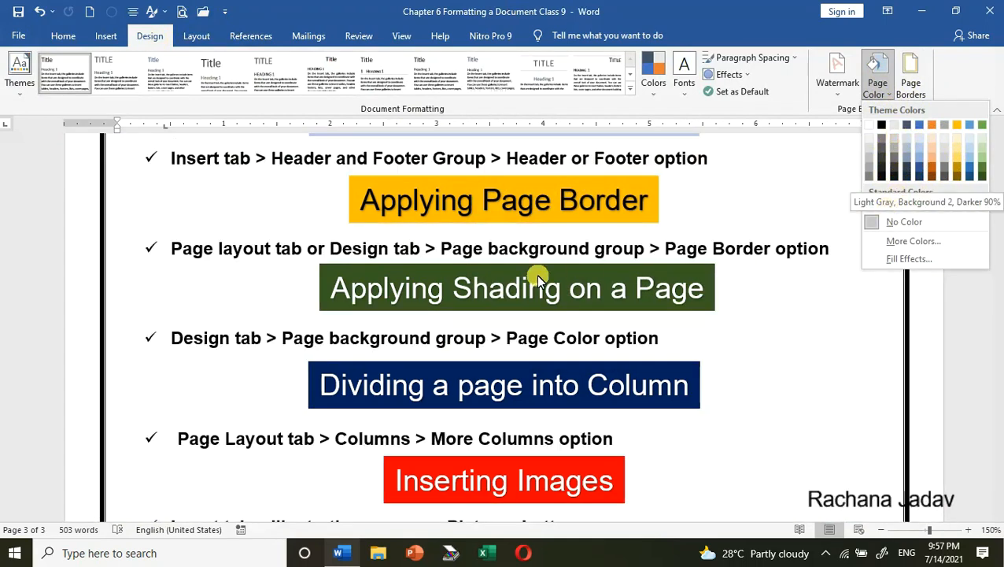
left_click(367, 275)
- Review the column, image, shape and symbol topics on page 3 and return to the introduction on page 1
scroll(442, 187, "down", 3)
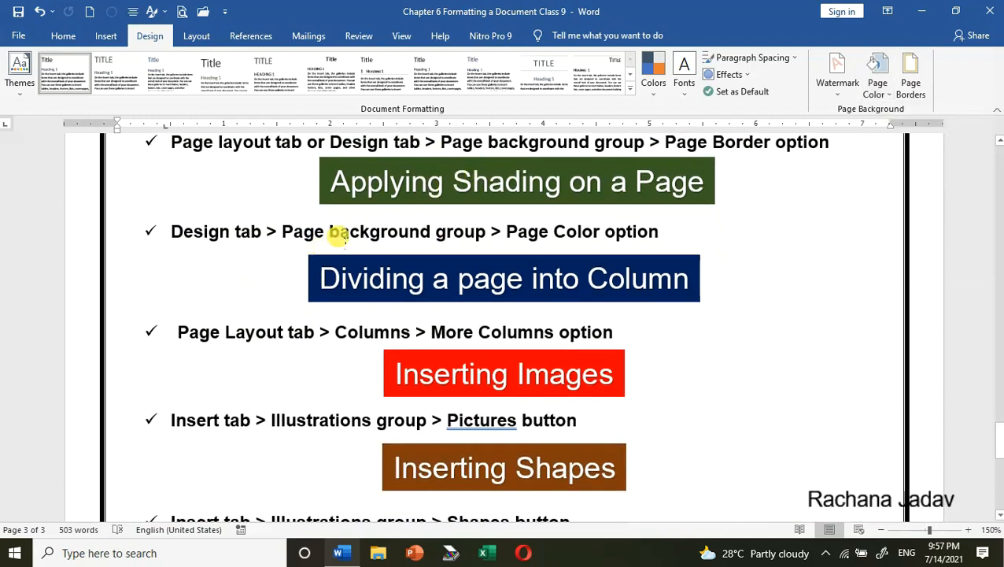
scroll(340, 236, "down", 3)
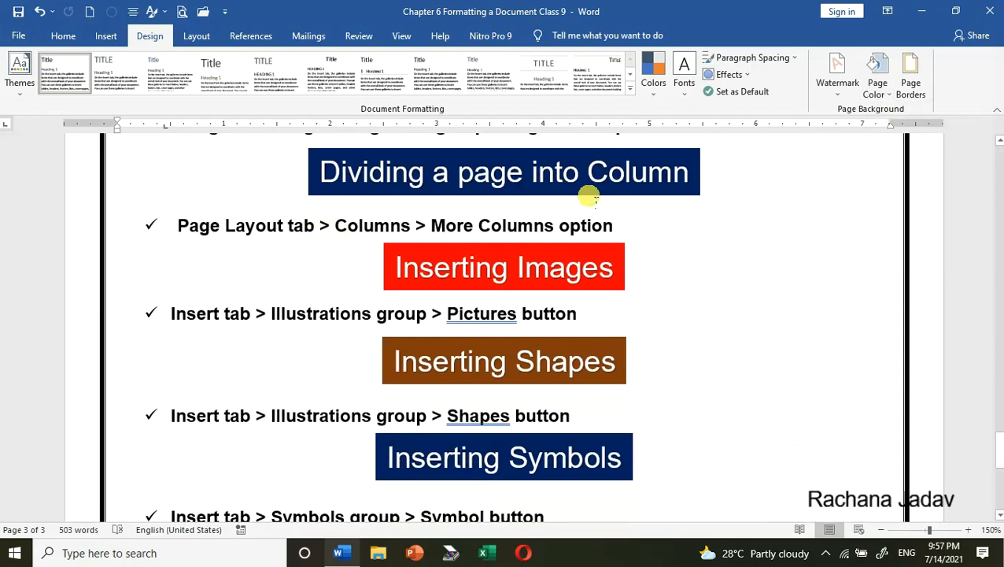
scroll(465, 219, "down", 12)
scroll(494, 221, "up", 12)
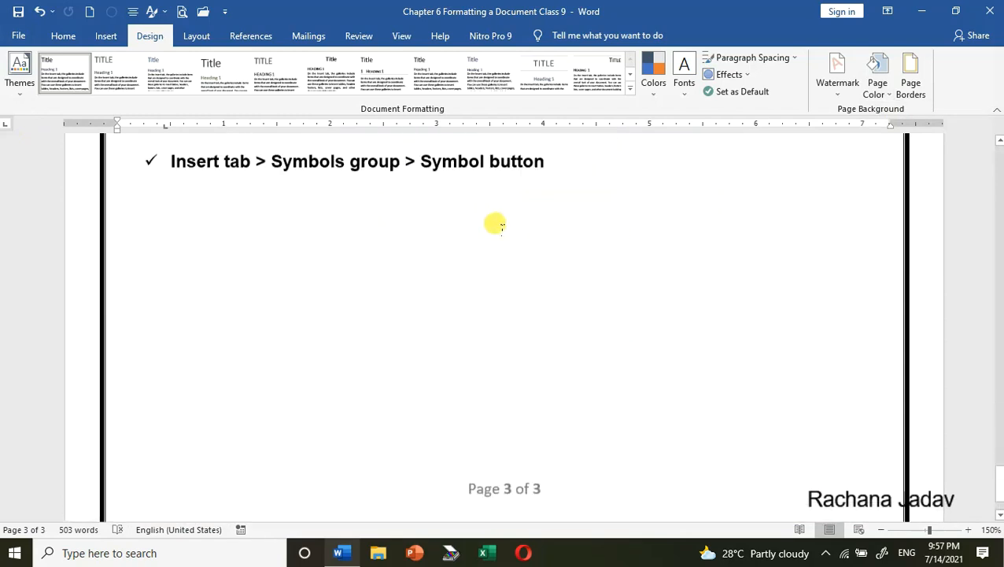
scroll(492, 221, "down", 6)
scroll(471, 242, "up", 10)
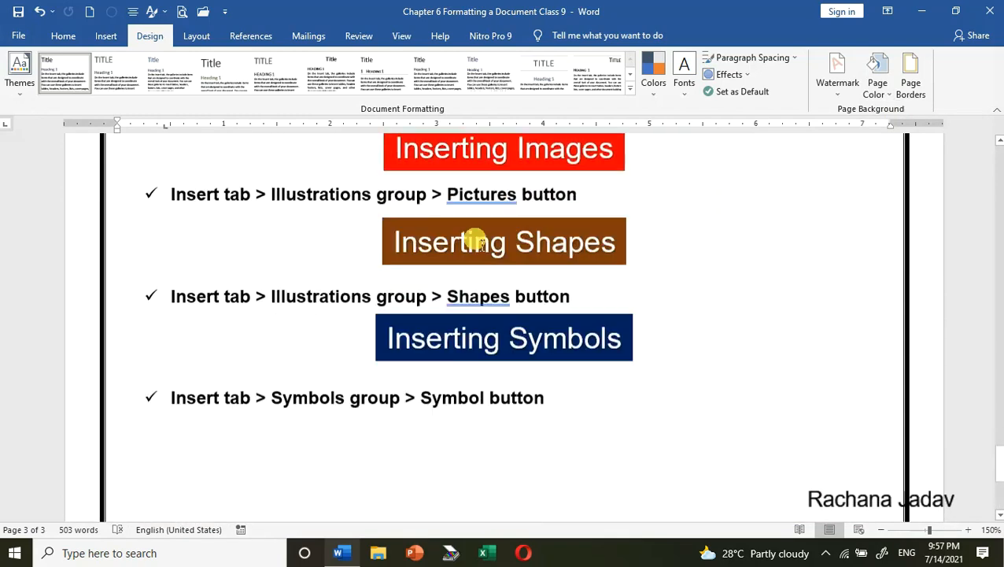
scroll(478, 231, "up", 20)
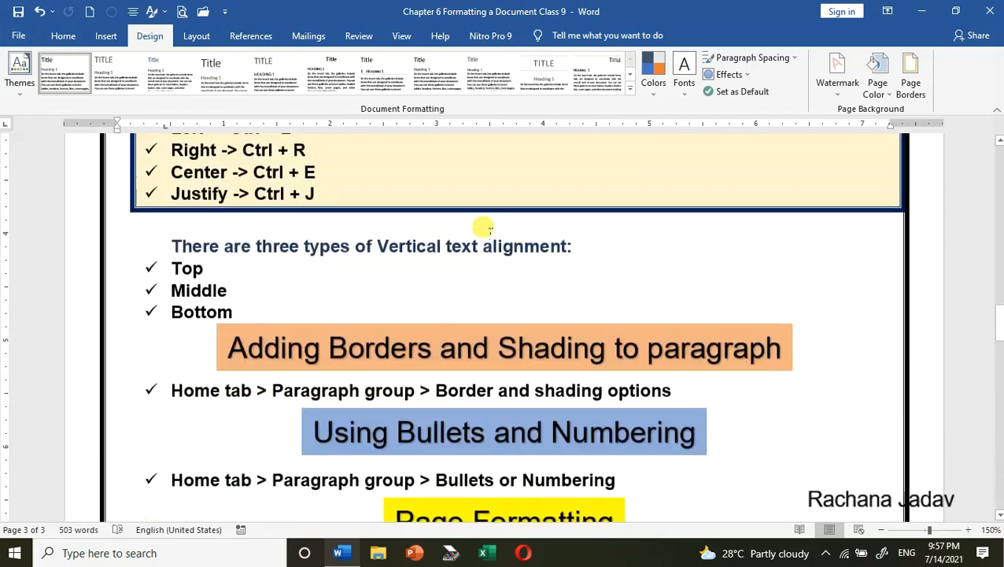
scroll(488, 228, "up", 20)
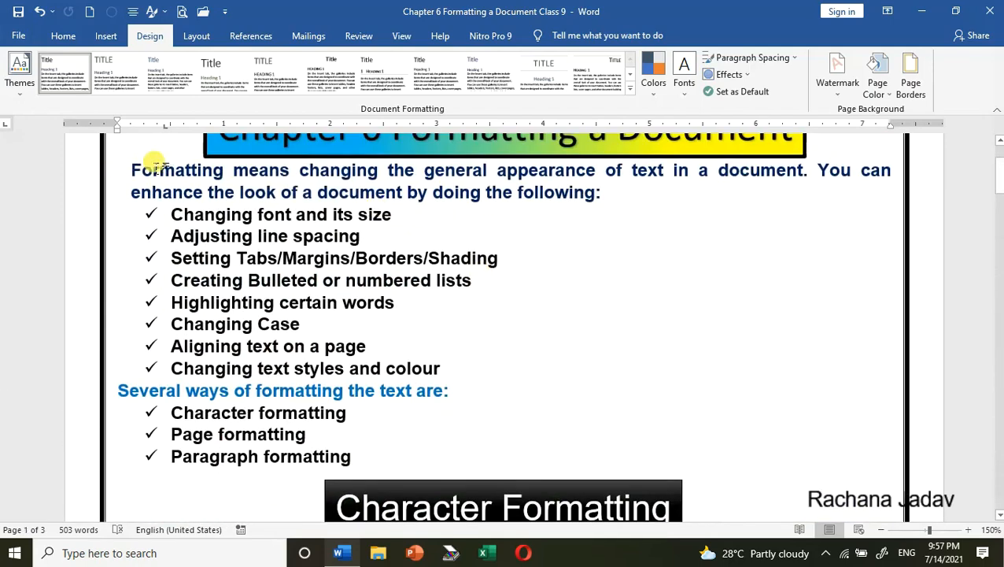
- Try a two-column layout on the whole document, check the pages, undo it and clear the selection
left_click(131, 169)
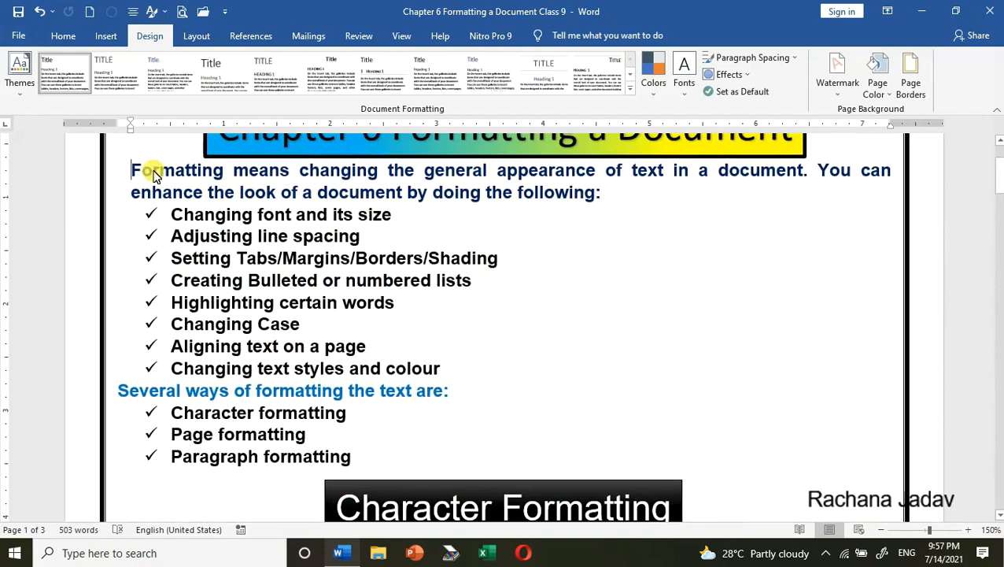
key("ctrl+a")
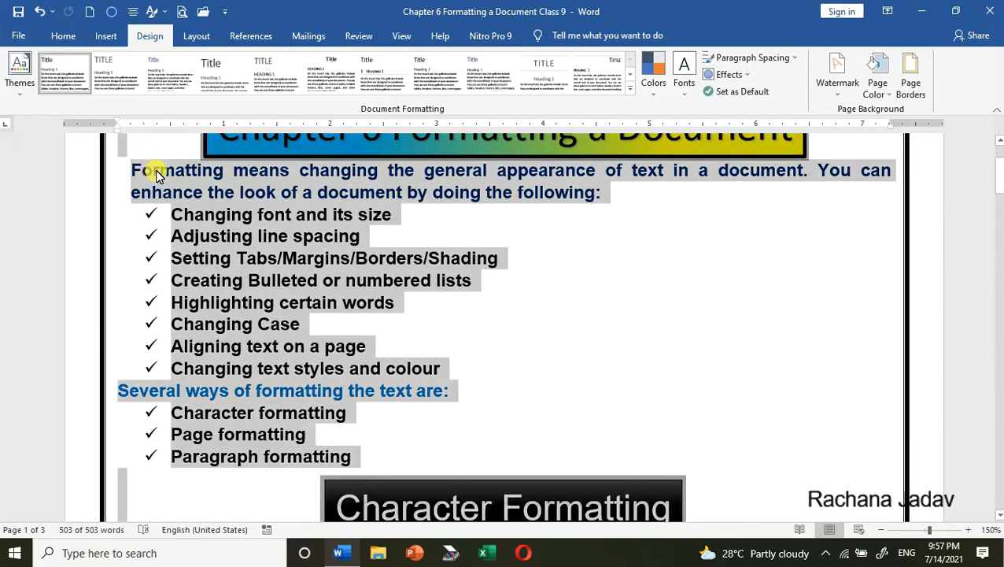
left_click(203, 36)
left_click(131, 87)
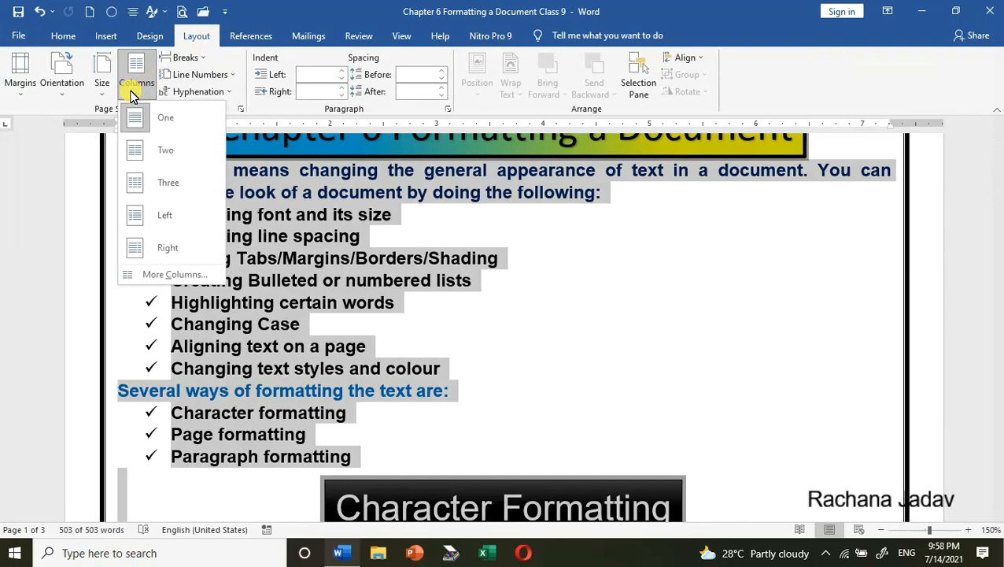
left_click(151, 146)
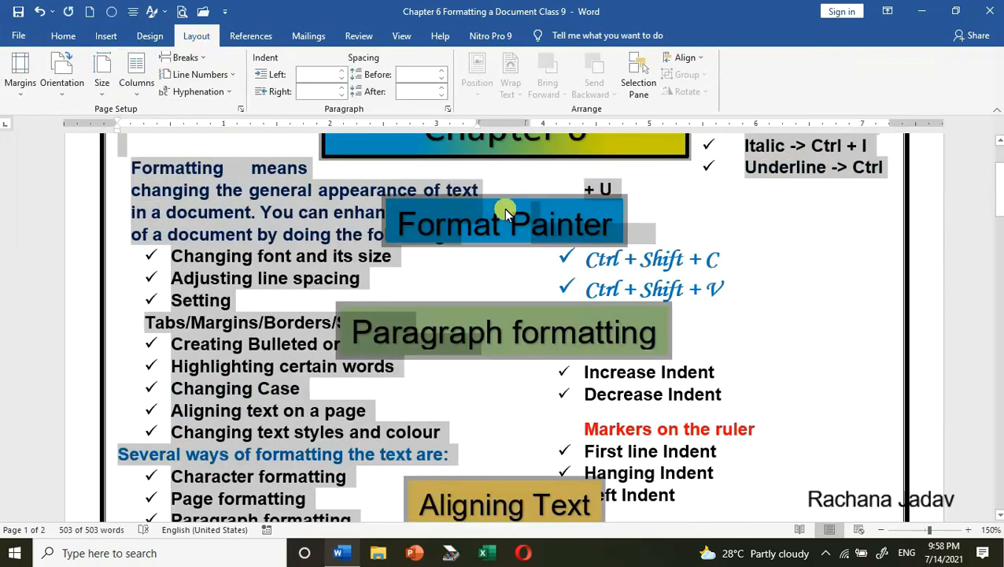
scroll(601, 235, "down", 10)
scroll(626, 243, "down", 15)
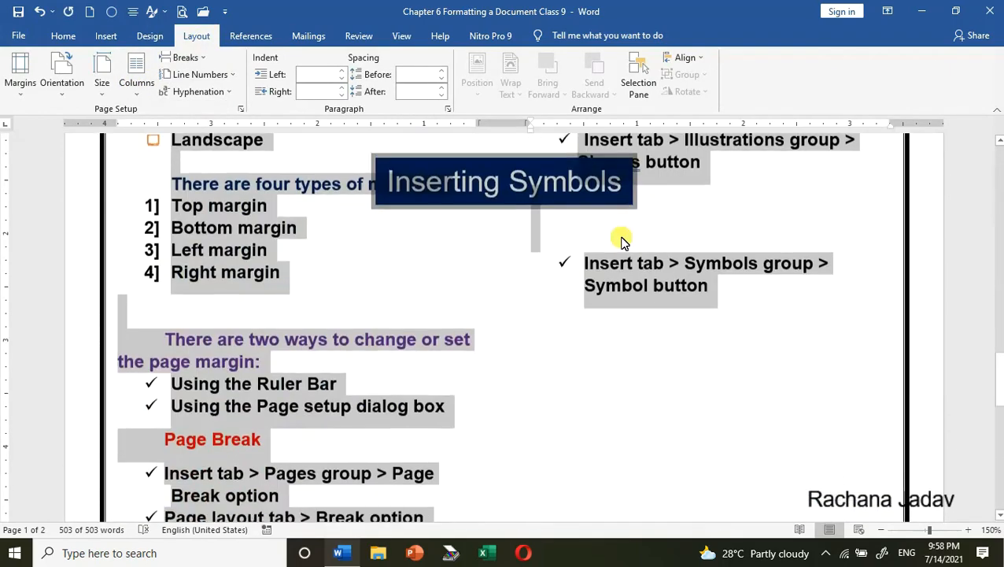
scroll(615, 241, "down", 1)
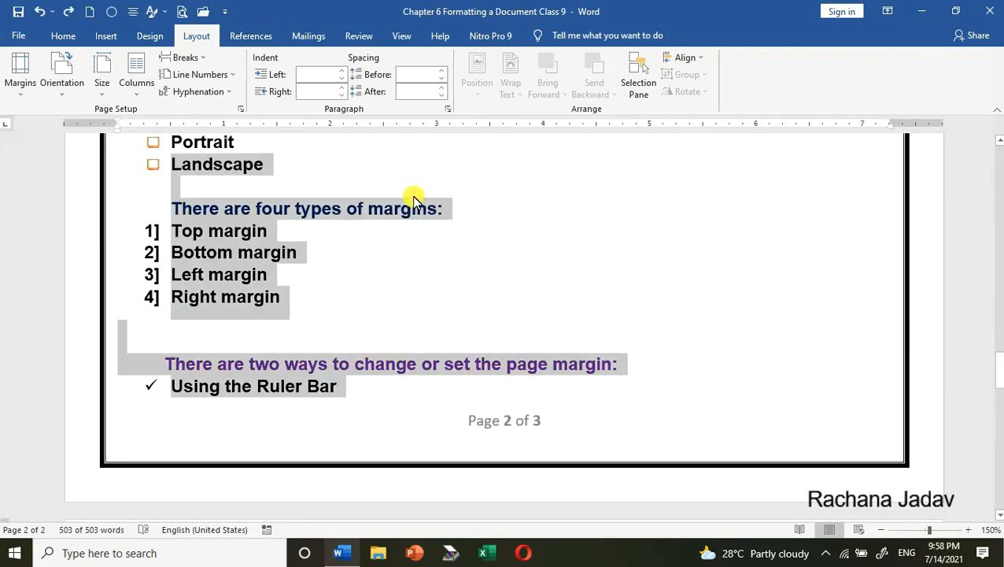
left_click(472, 262)
- View the preset column layouts for the Dividing a page into Column topic without applying one
scroll(372, 262, "down", 5)
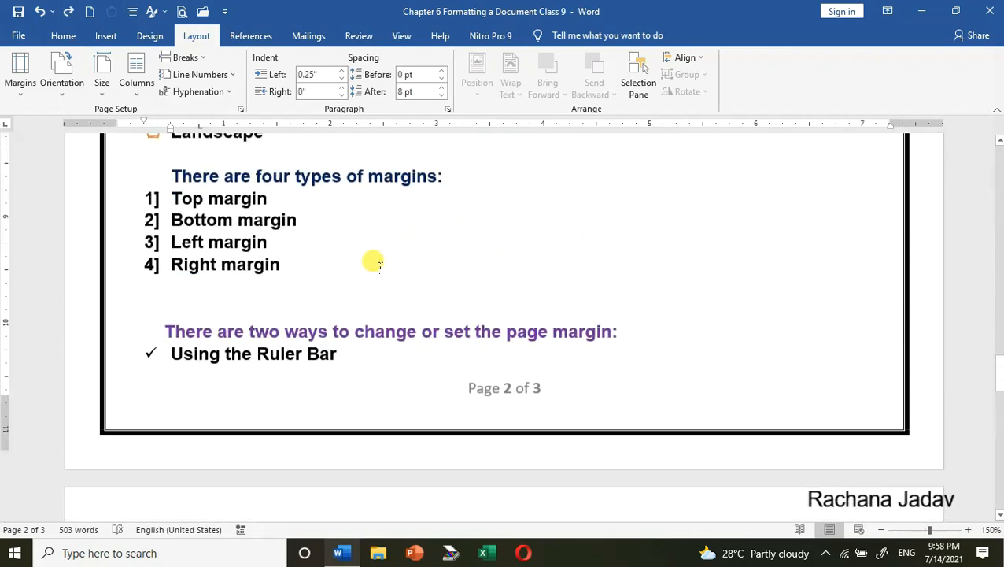
scroll(393, 251, "down", 10)
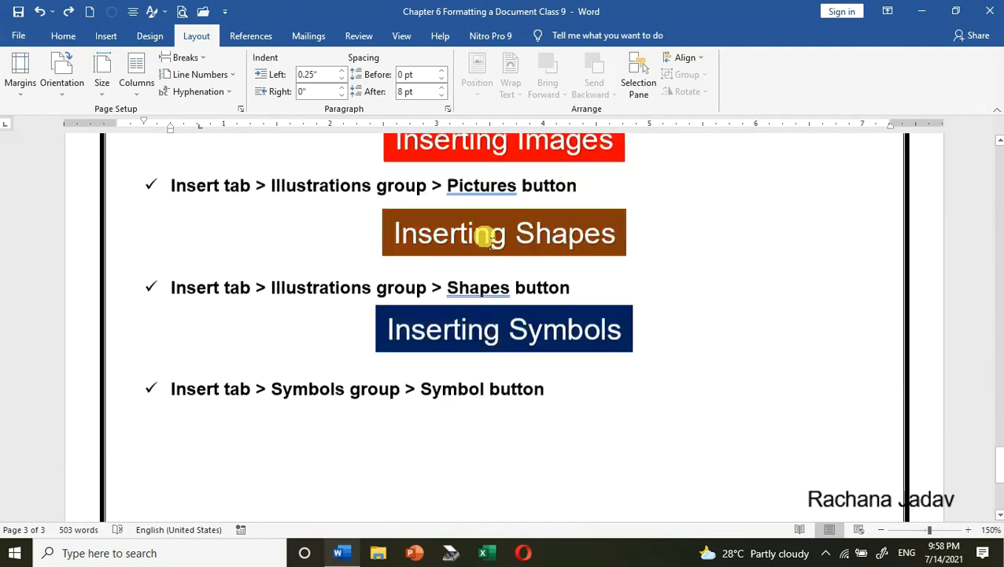
scroll(486, 236, "up", 4)
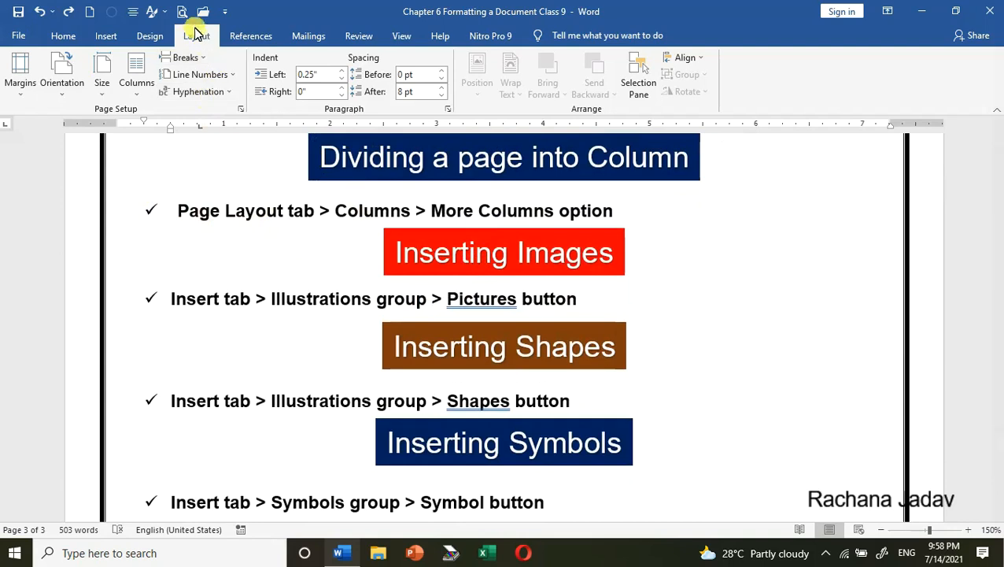
left_click(136, 102)
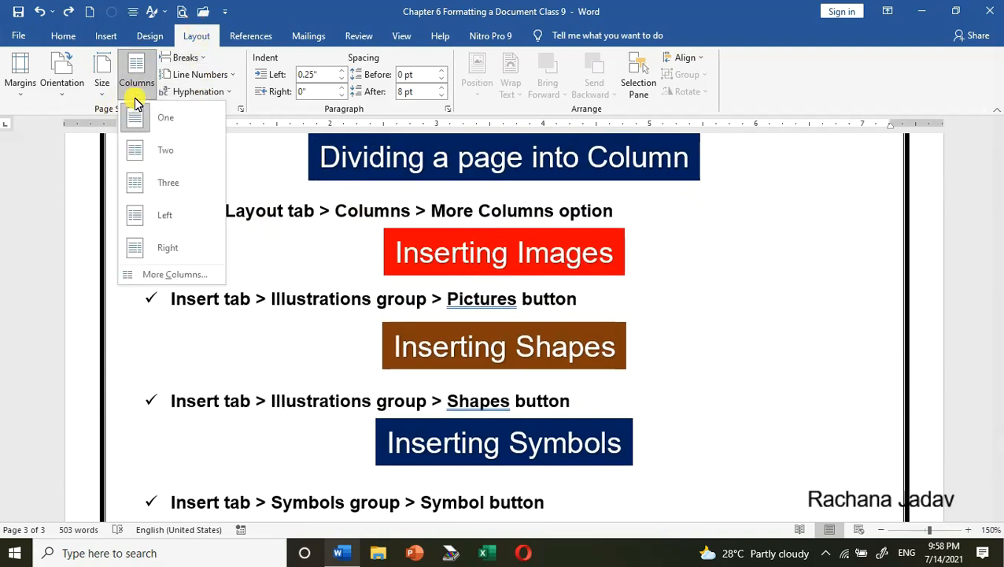
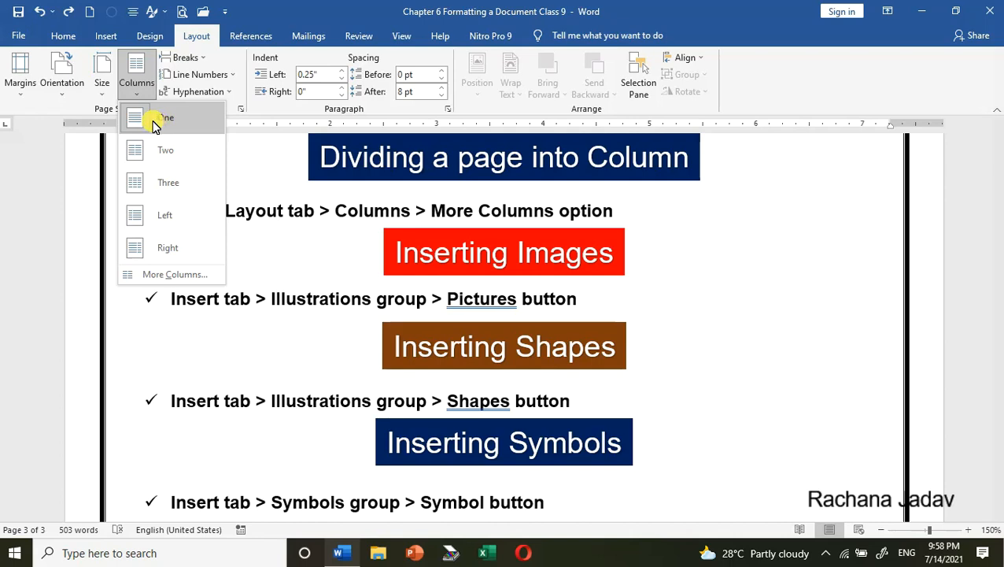
left_click(802, 276)
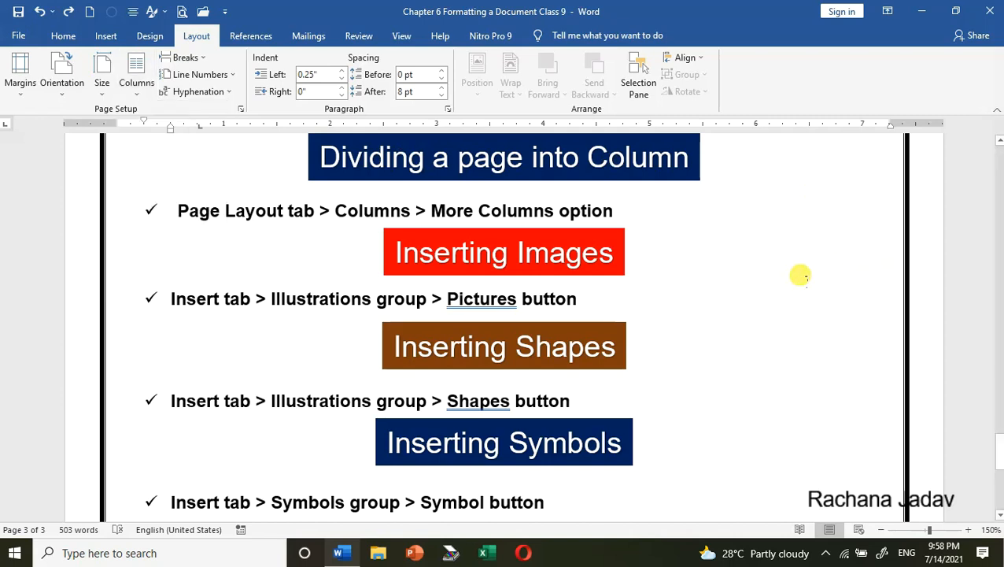
- Insert the picture 1200px-Operating_system_placement.svg from the ix folder on this device and check it in the document
left_click(108, 34)
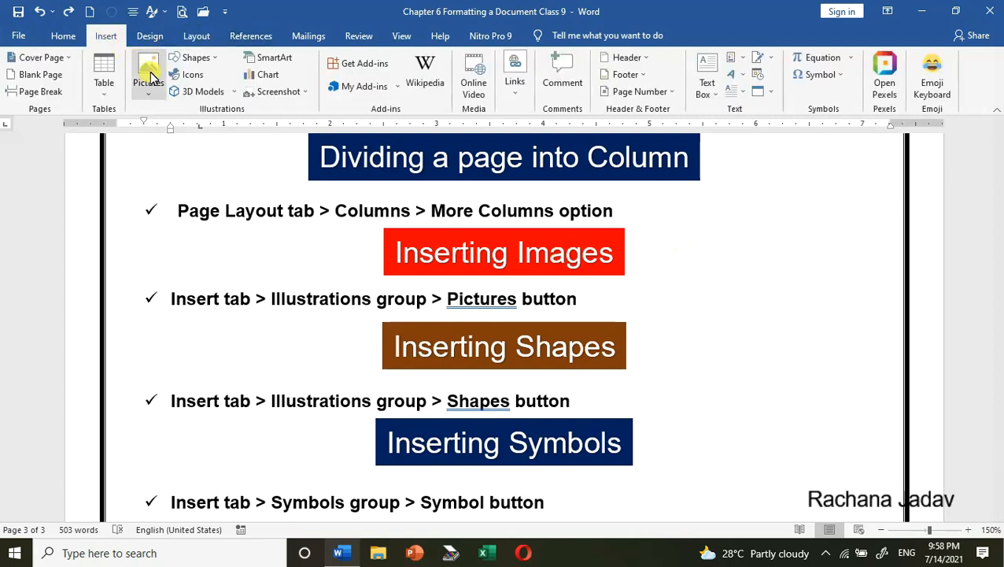
left_click(152, 99)
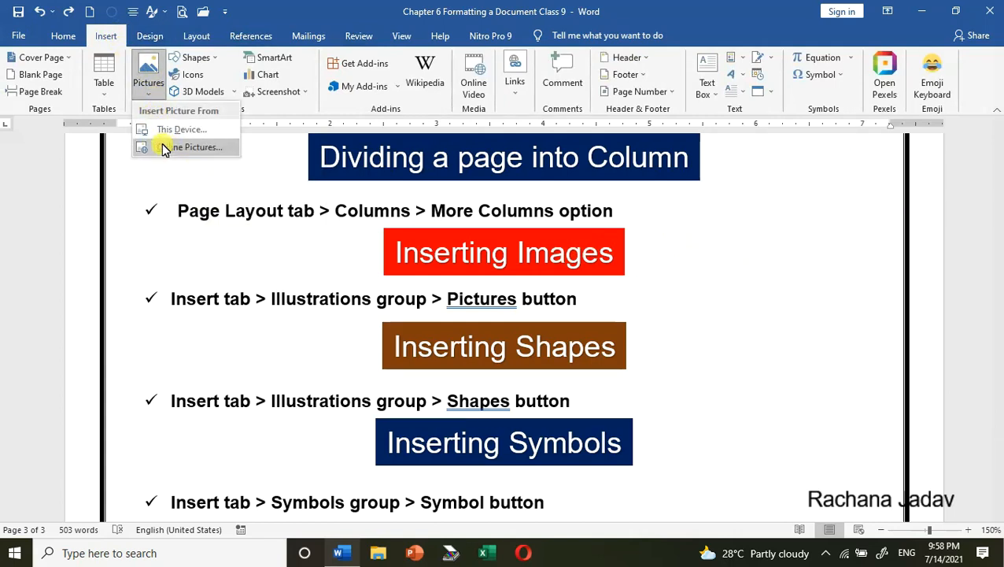
left_click(174, 136)
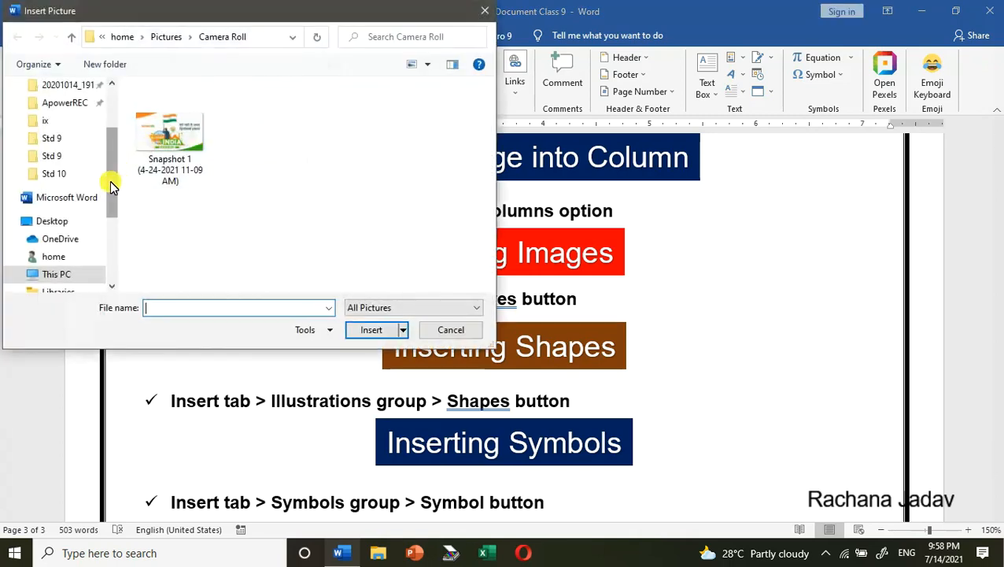
left_click(58, 128)
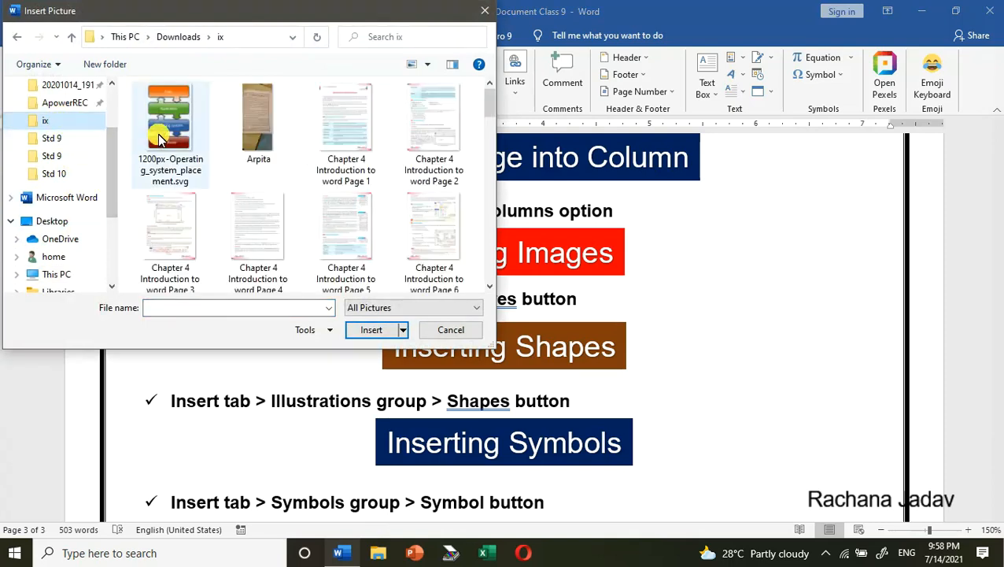
left_click(182, 162)
left_click(364, 329)
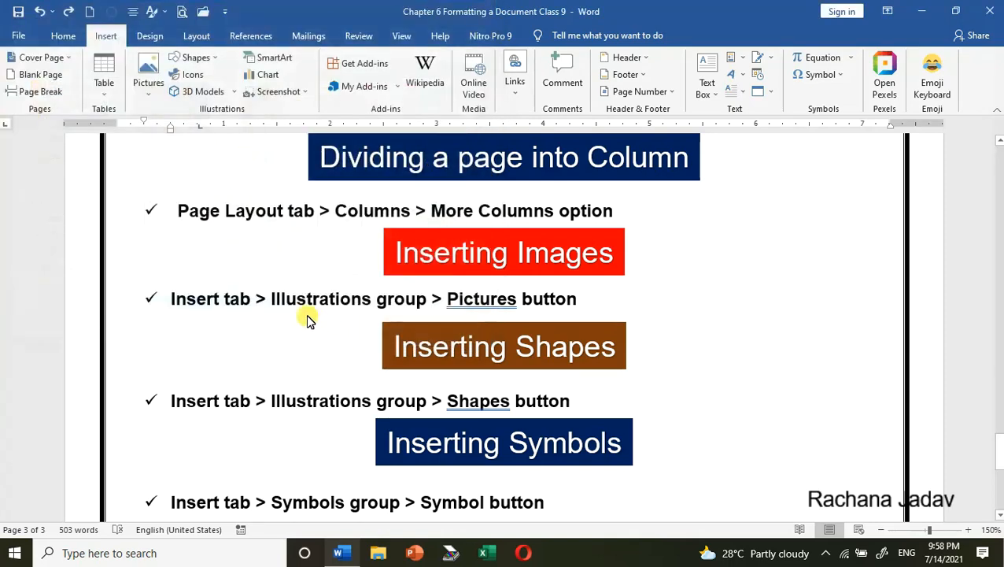
scroll(310, 310, "down", 10)
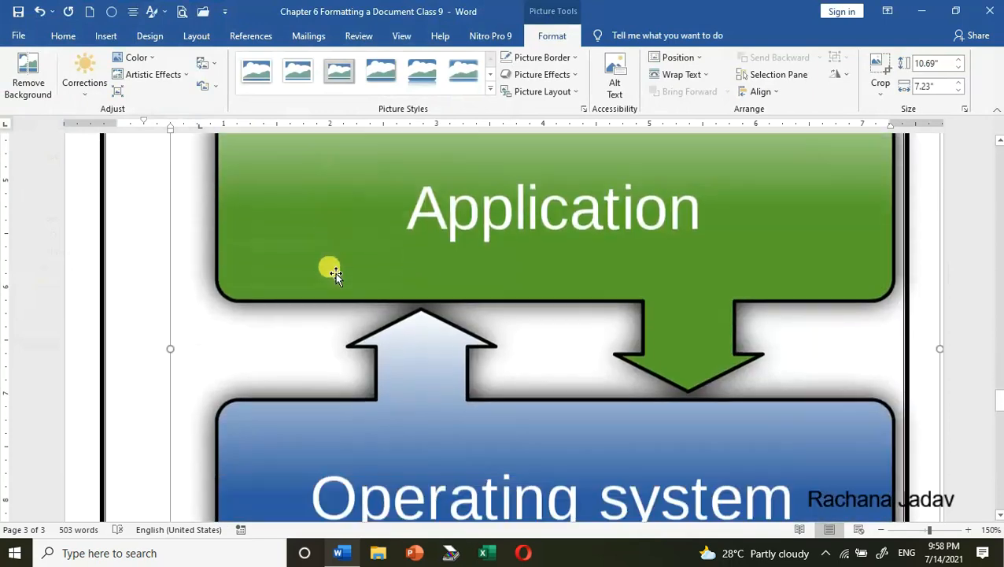
- Undo the insertion of the operating system picture
key("ctrl+z")
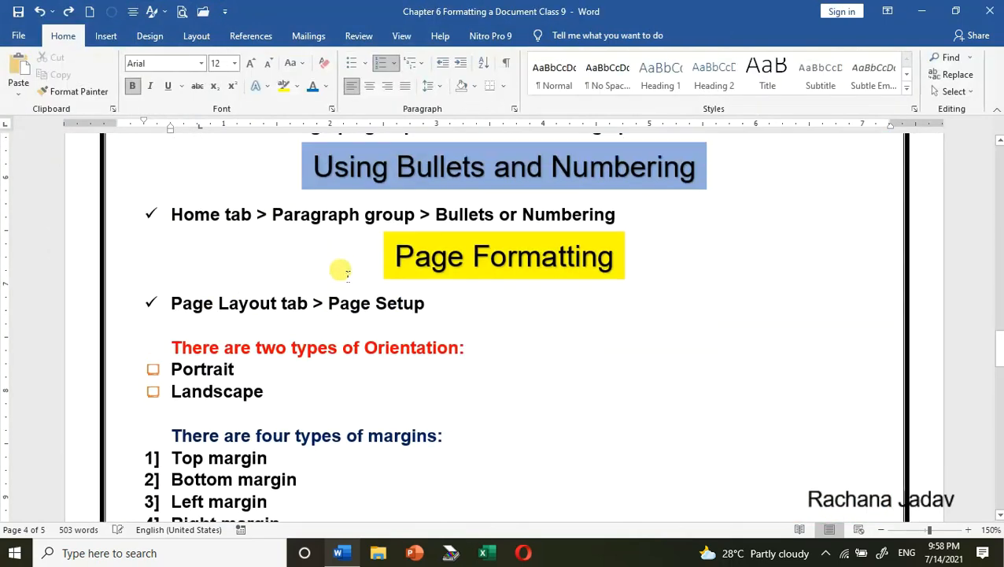
- Insert the picture of a single red-orange apple on a white background from the Apple category of the online pictures
left_click(108, 37)
left_click(145, 101)
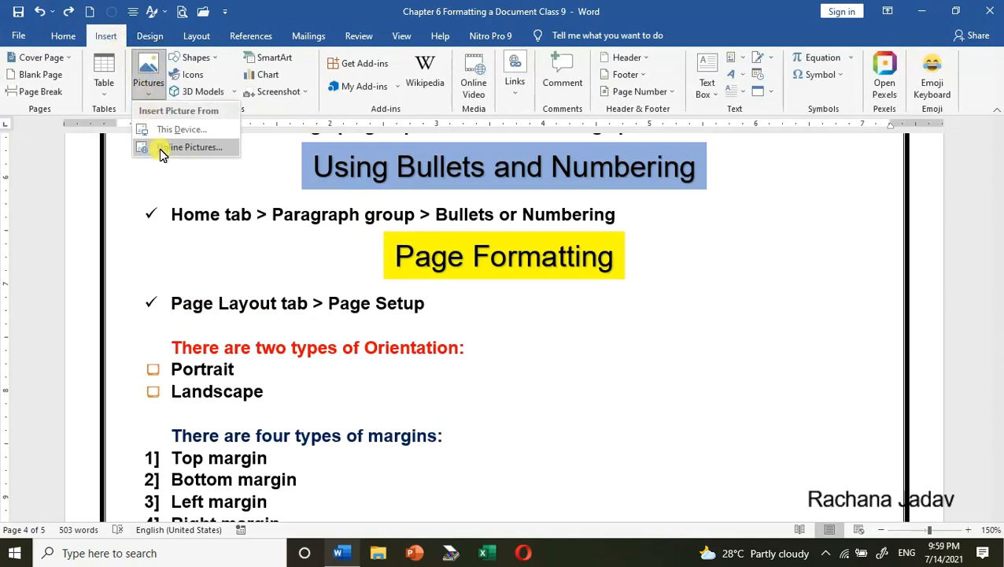
left_click(159, 148)
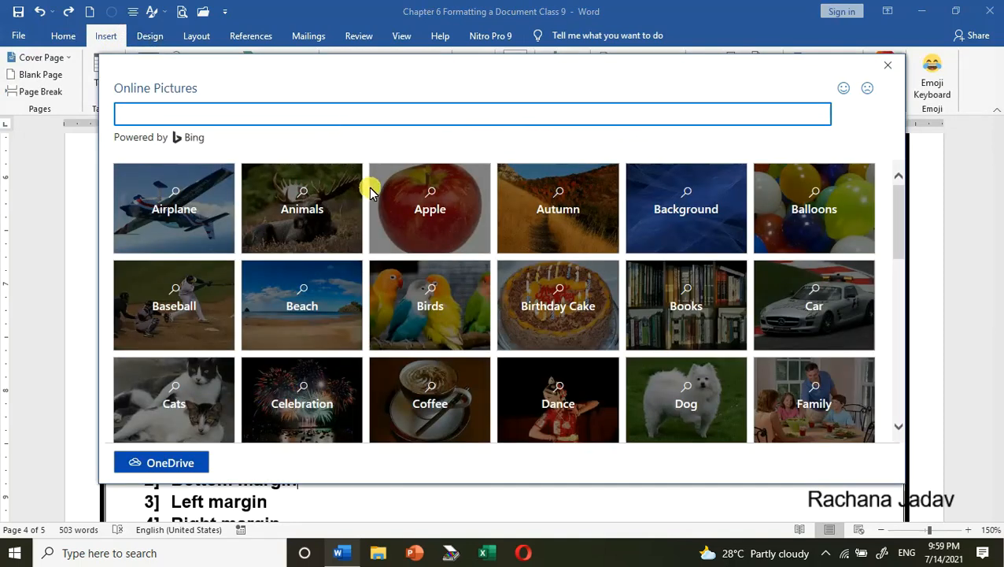
left_click(401, 205)
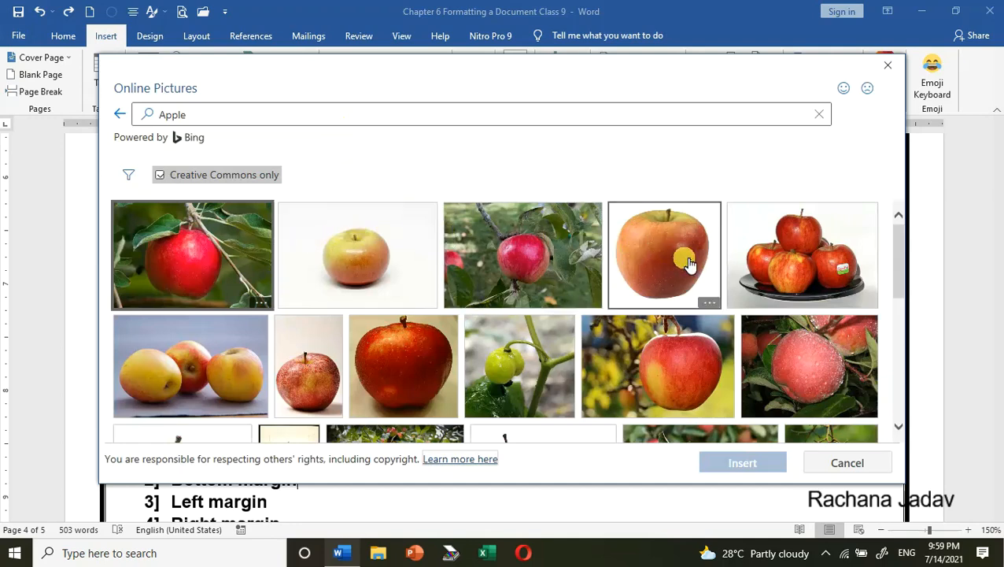
left_click(670, 257)
left_click(742, 461)
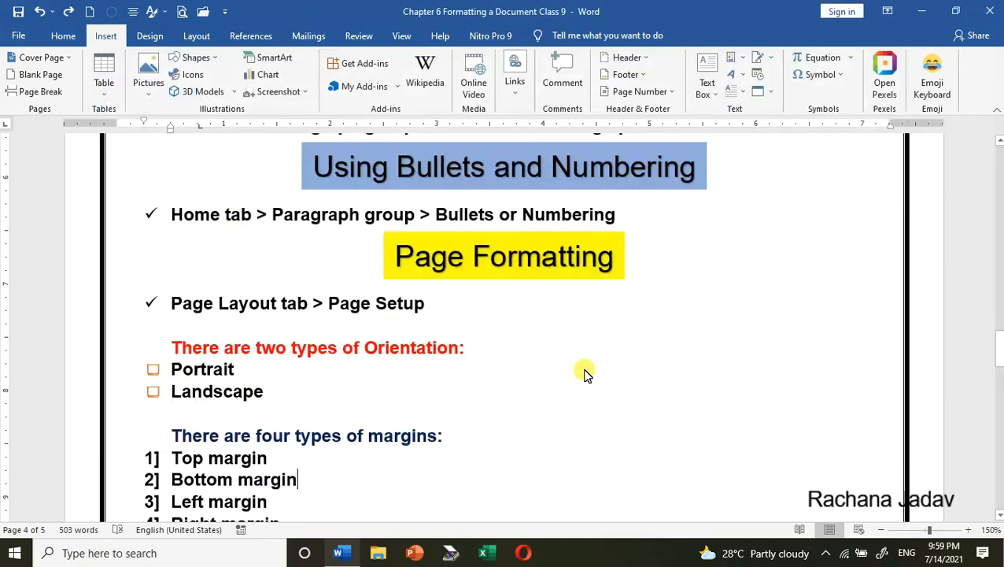
scroll(591, 329, "down", 5)
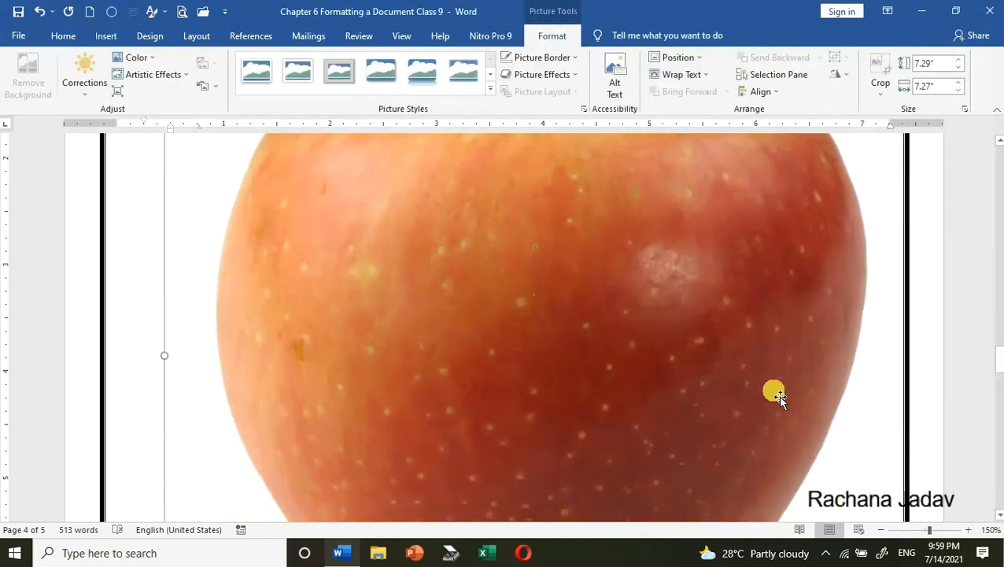
scroll(775, 392, "down", 4)
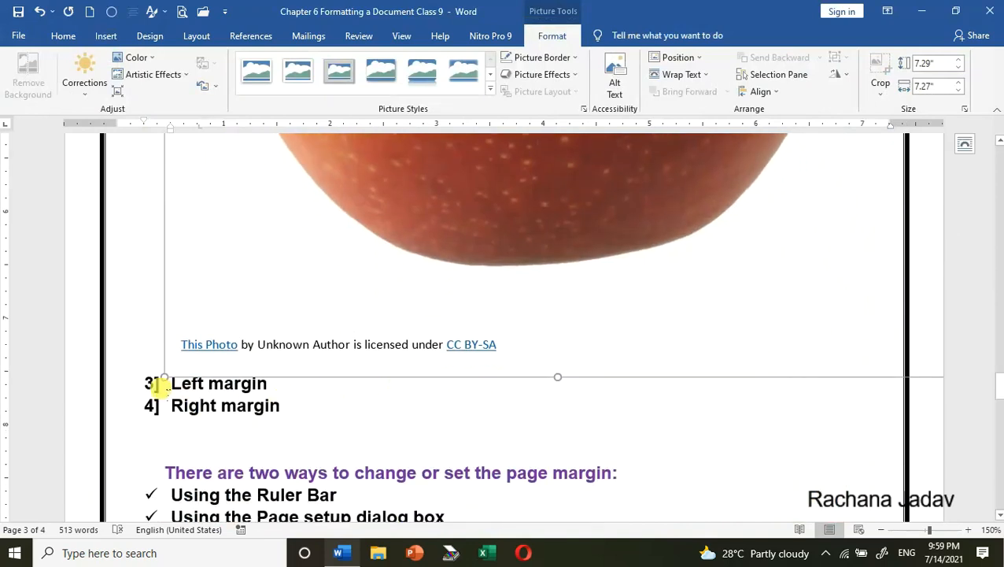
- Try shrinking the apple picture to 5.82" high by 4.78" wide, then undo the resizing and the insertion
left_click_drag(168, 381, 448, 231)
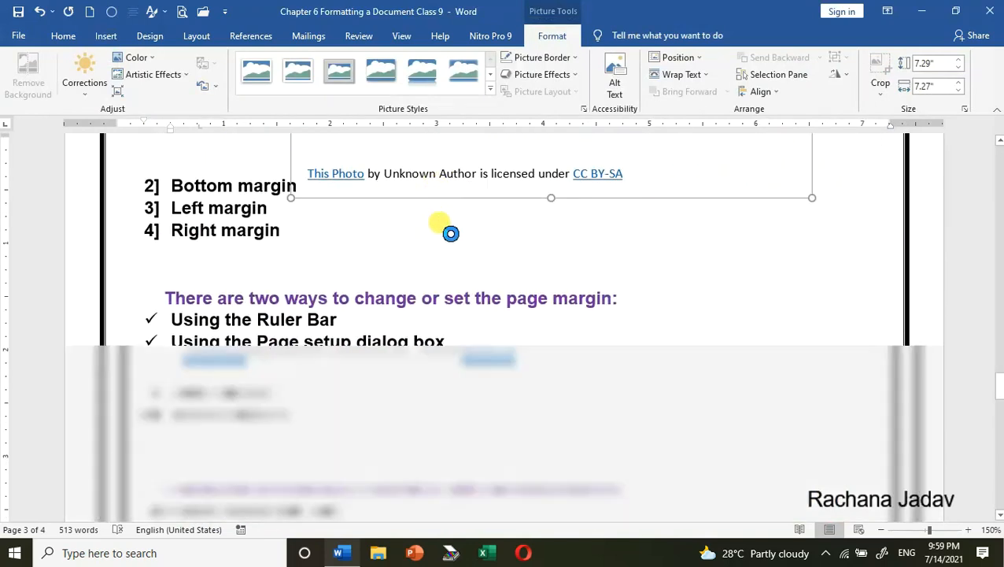
scroll(497, 260, "up", 2)
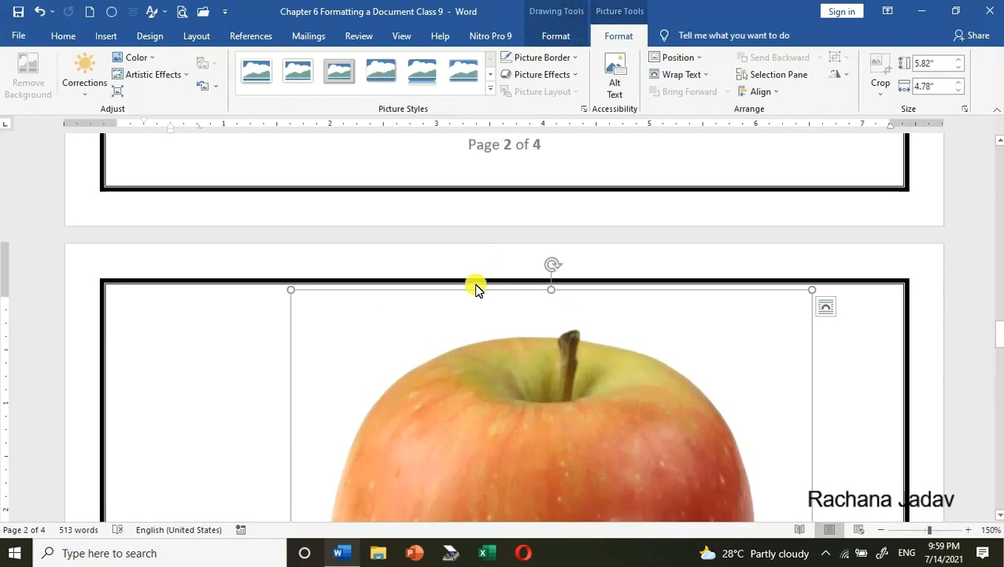
key("ctrl+z")
key("ctrl+z")
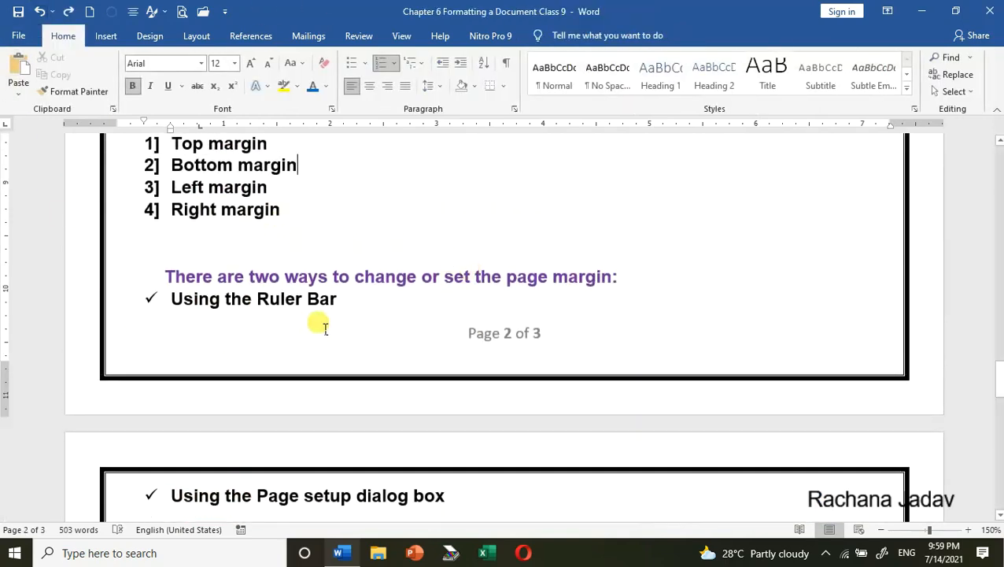
- Insert the narrow autumn path picture from the online Autumn category after the Inserting Symbols topic and resize it to 10.6" by 7.07"
scroll(320, 325, "down", 15)
scroll(394, 376, "up", 2)
scroll(393, 377, "up", 3)
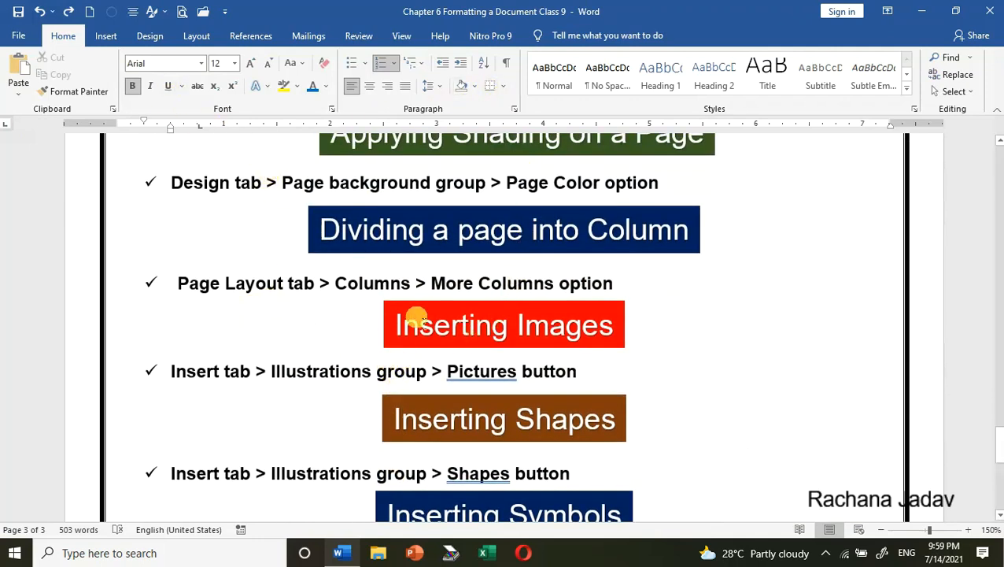
left_click(109, 37)
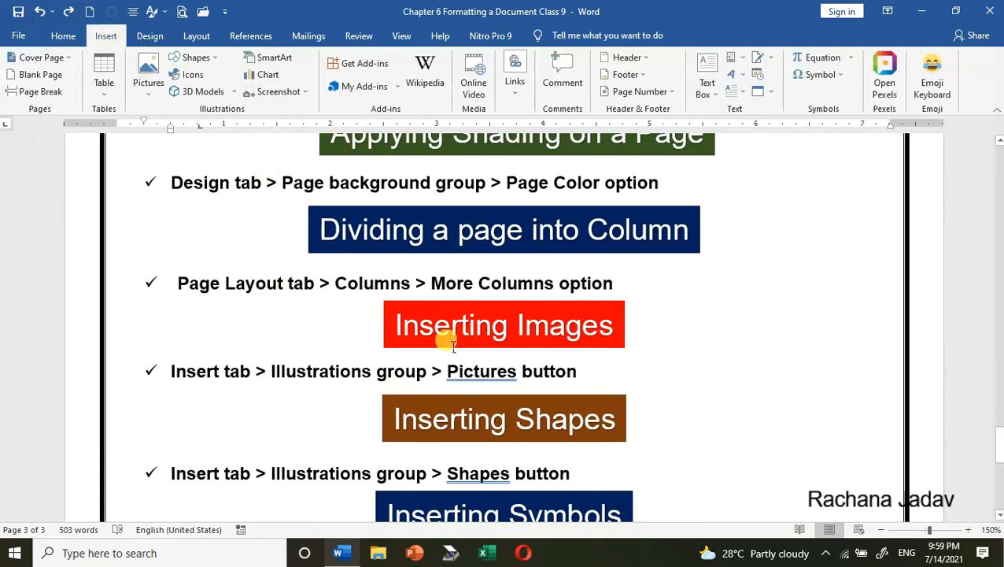
scroll(457, 362, "down", 9)
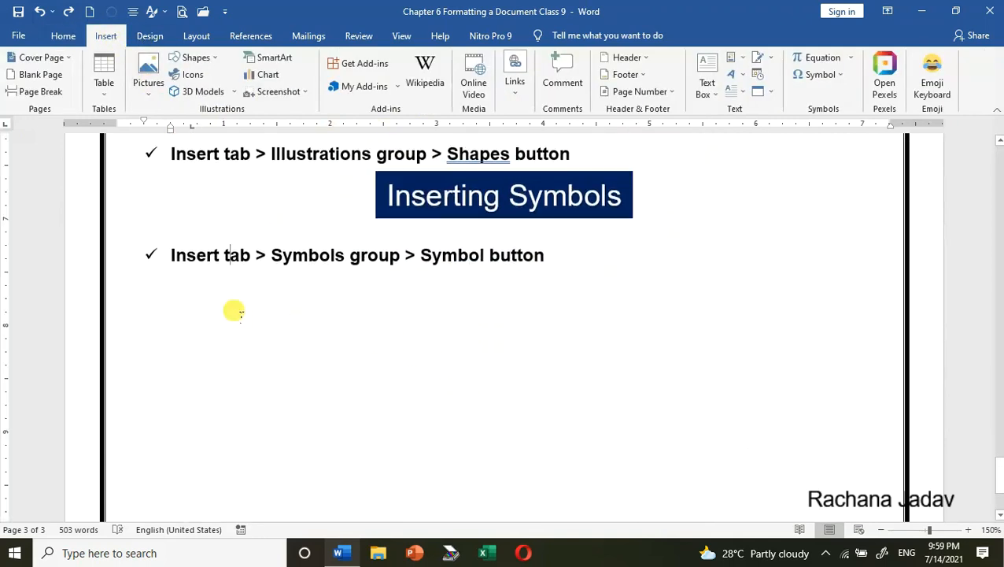
left_click(147, 84)
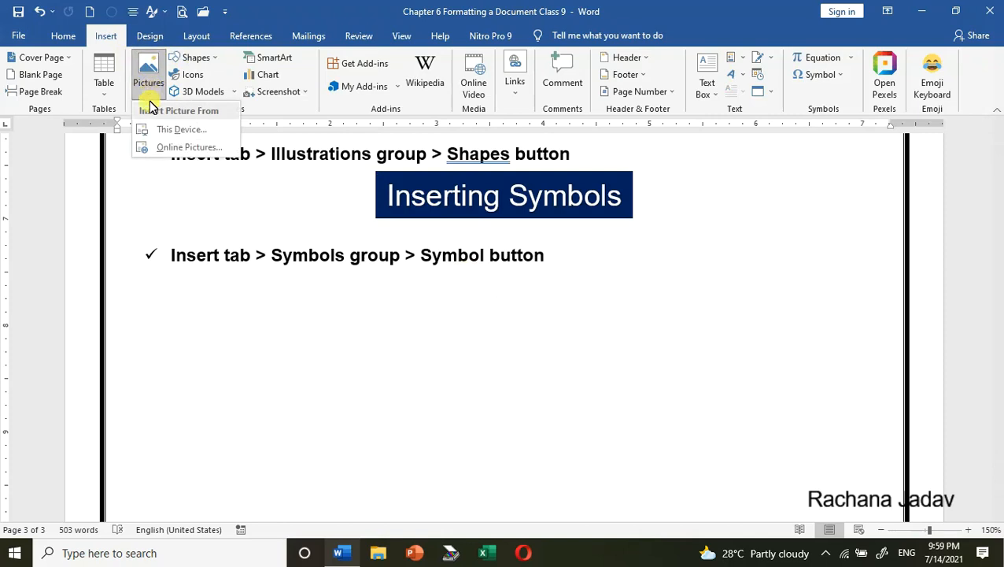
left_click(173, 149)
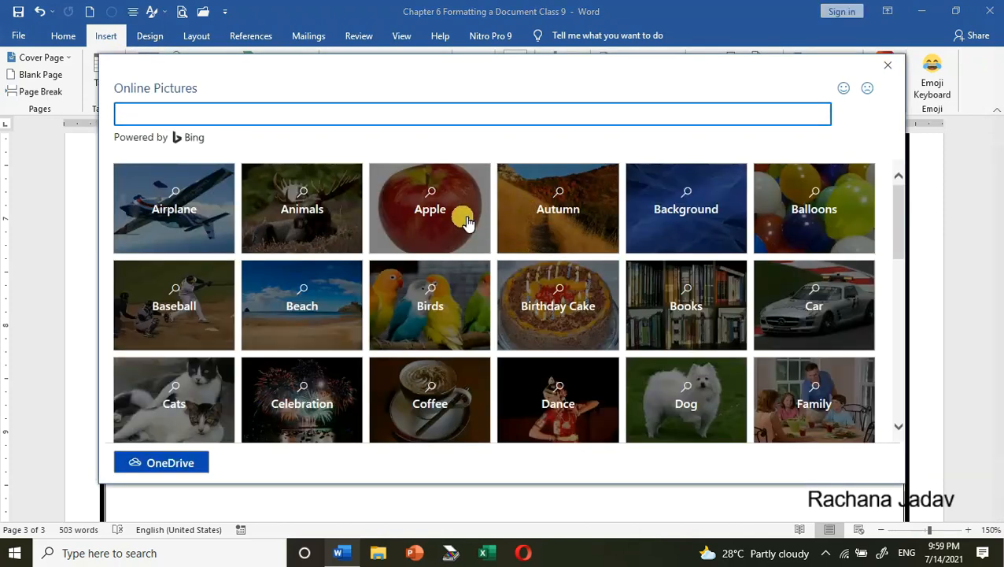
left_click(610, 219)
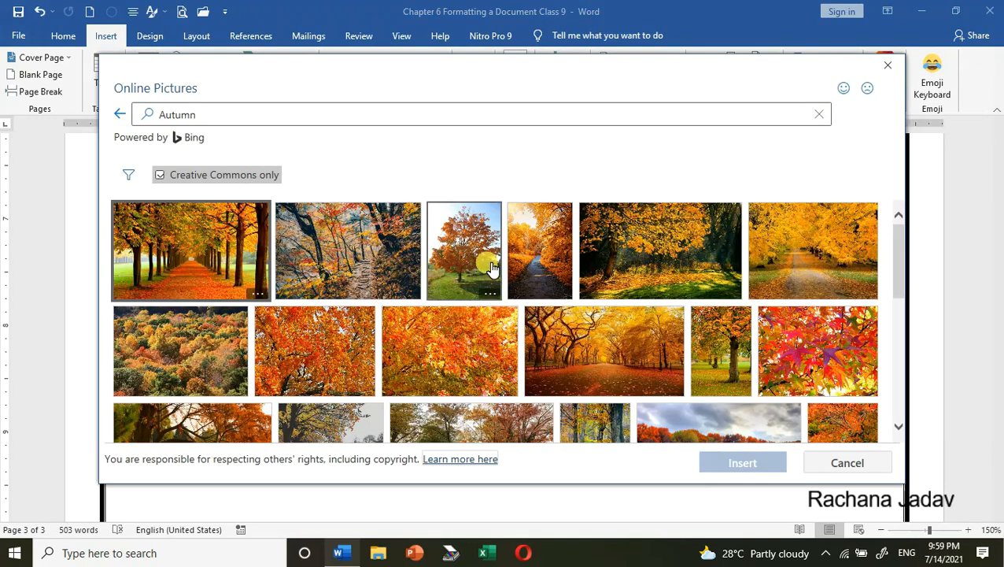
left_click(564, 266)
left_click(744, 463)
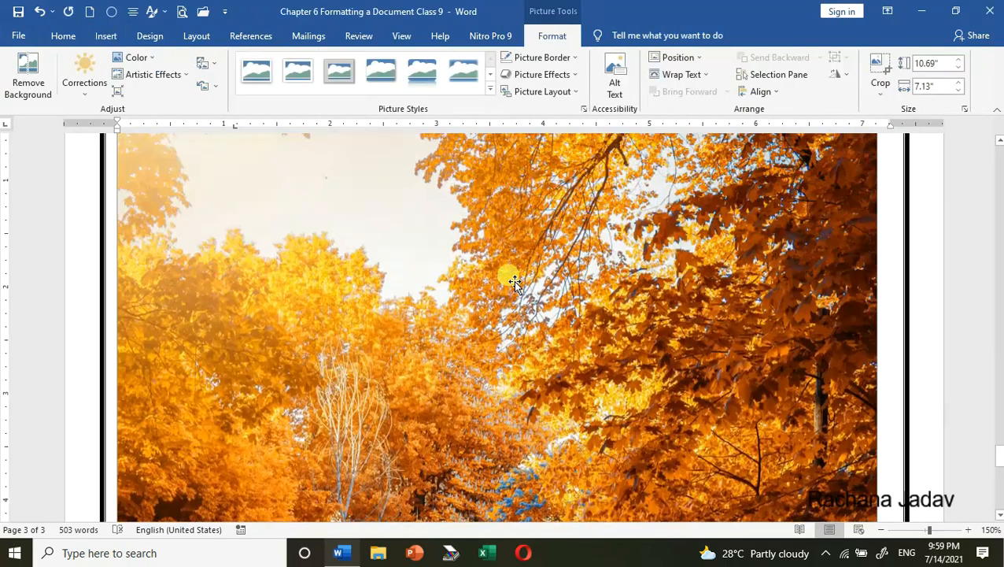
scroll(255, 363, "up", 3)
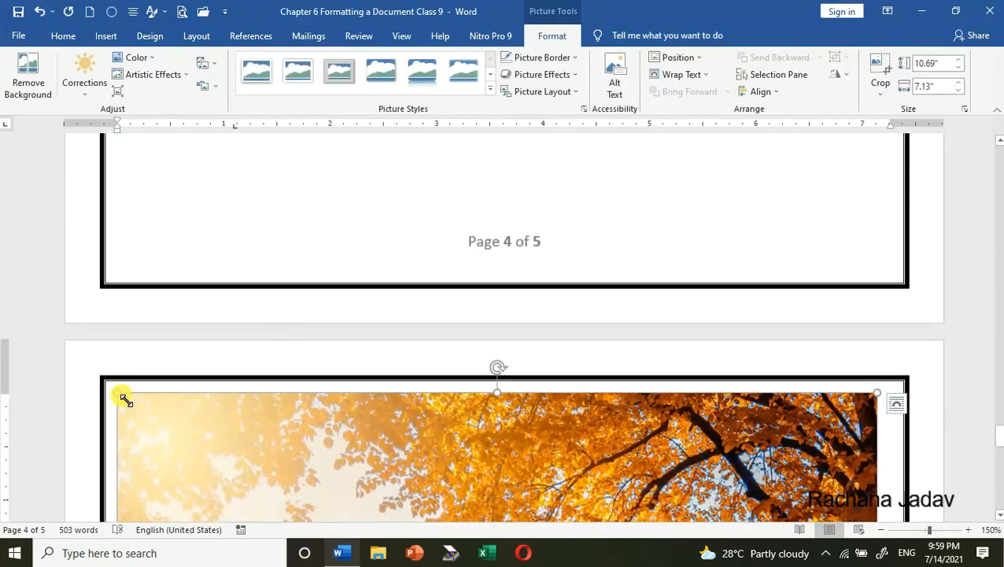
left_click_drag(160, 430, 274, 341)
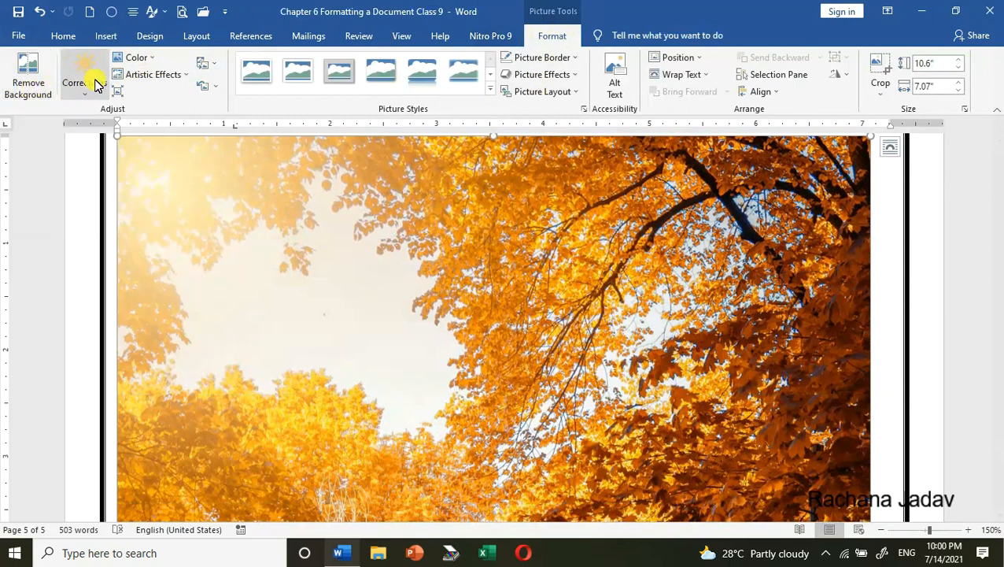
- Try the Gold, Accent color 4 Dark recolor on the autumn picture, undo it and view the available picture styles
left_click(135, 58)
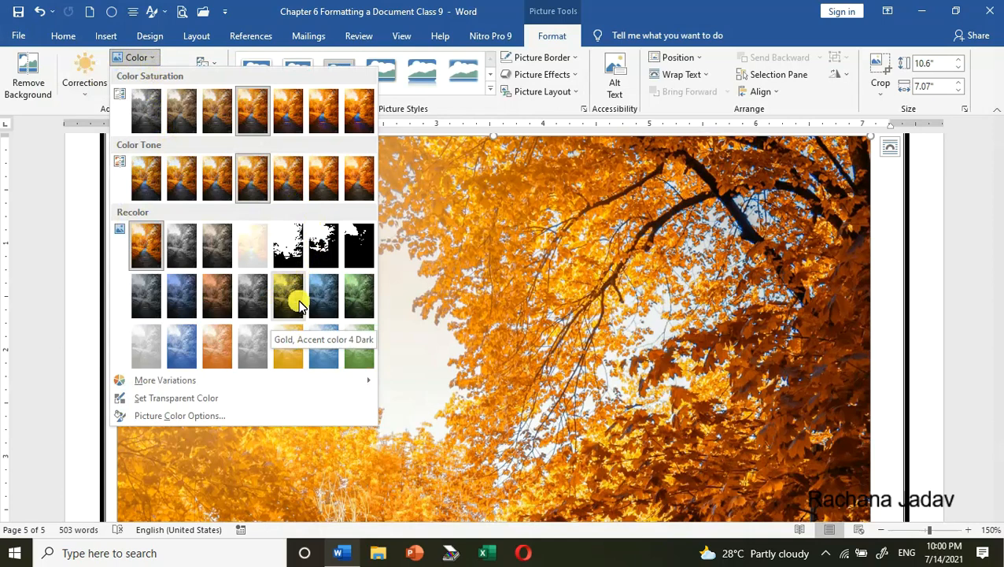
left_click(293, 306)
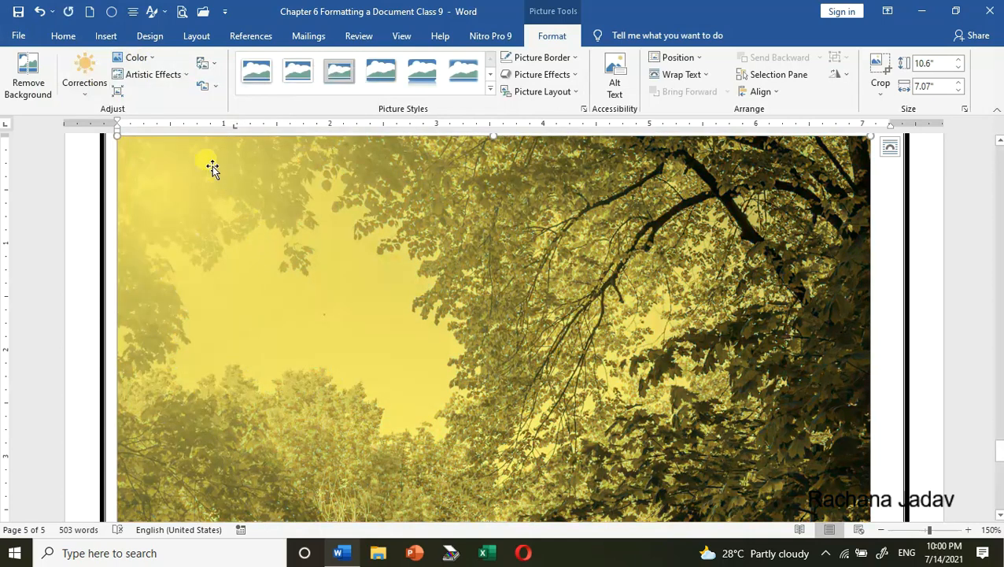
key("ctrl+z")
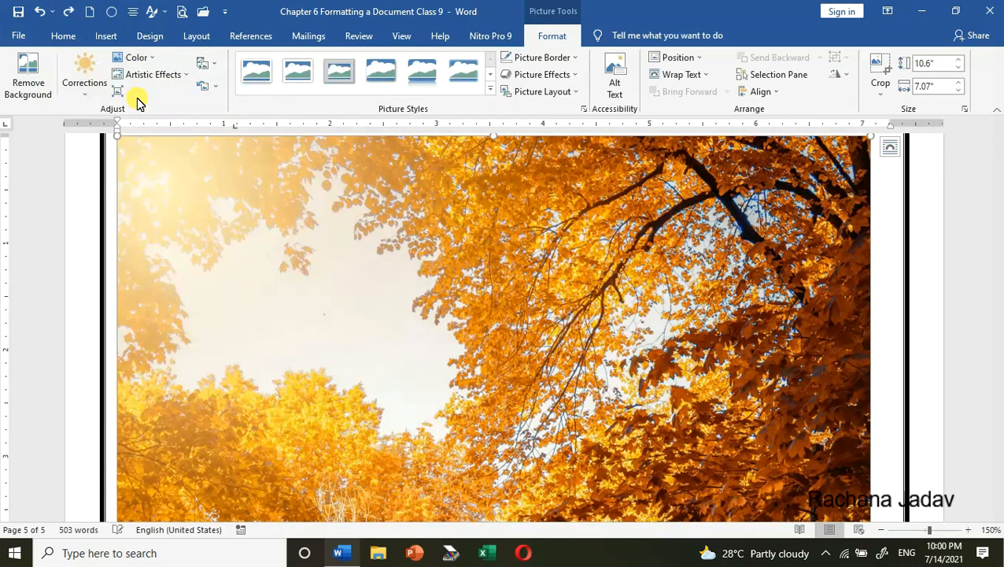
left_click(489, 89)
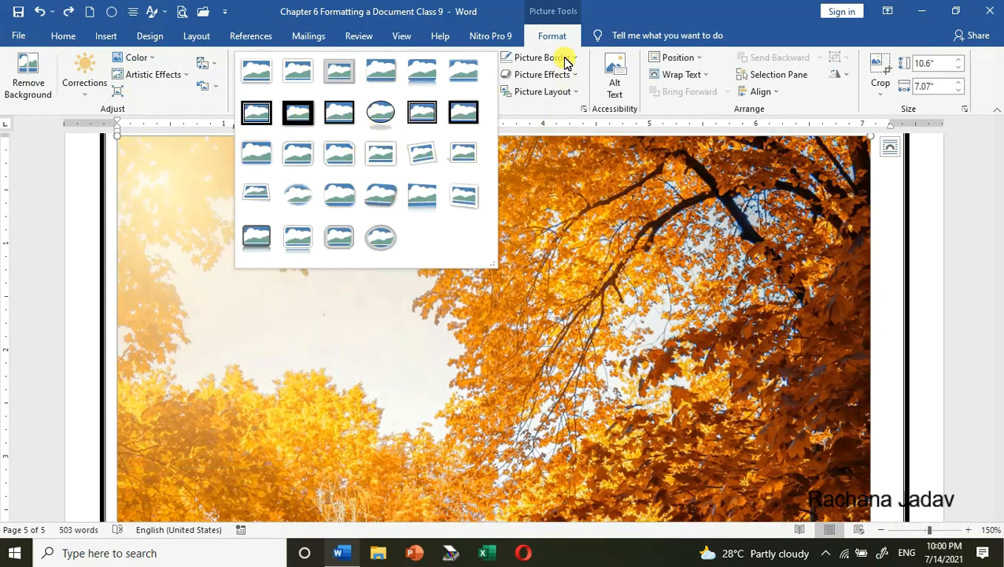
- Crop the autumn picture from its upper-left corner to 8.78" high by 3.58" wide
left_click(880, 92)
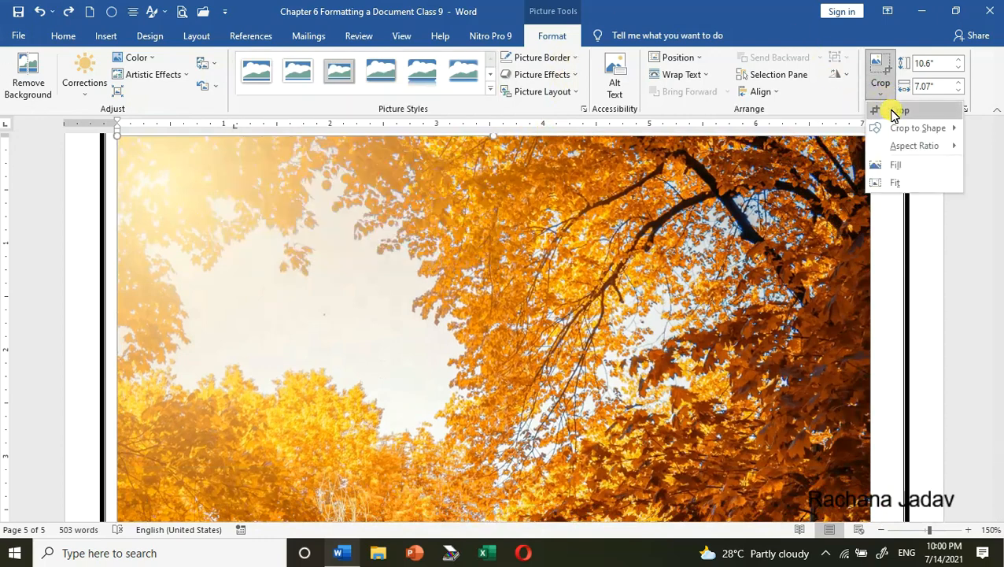
left_click(893, 112)
left_click_drag(133, 154, 480, 329)
left_click(816, 144)
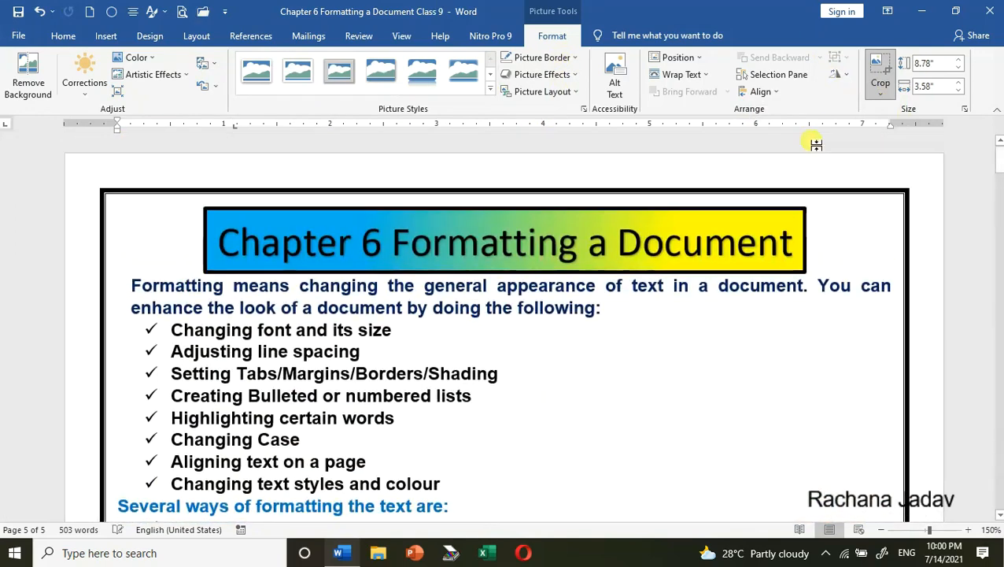
scroll(795, 151, "down", 20)
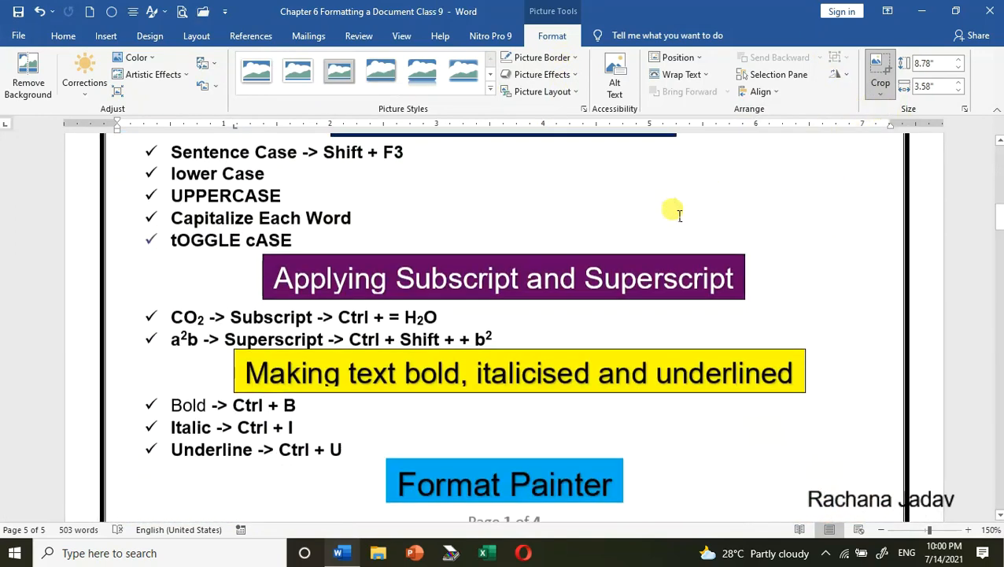
scroll(698, 284, "down", 15)
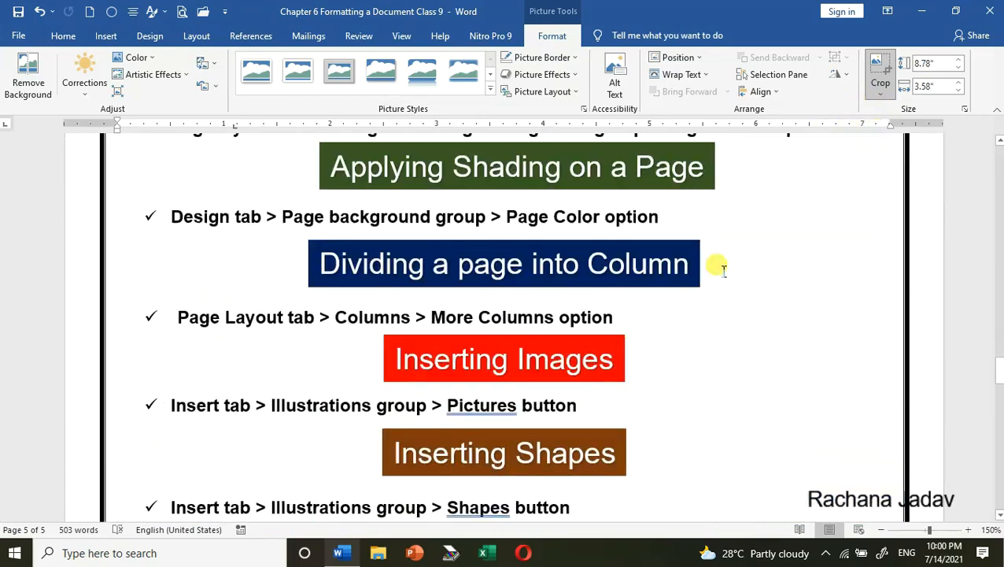
left_click(883, 93)
- Reduce the cropped autumn picture's height to 7.06", then scale it down to 5.54" high by 2.81" wide
scroll(605, 228, "down", 5)
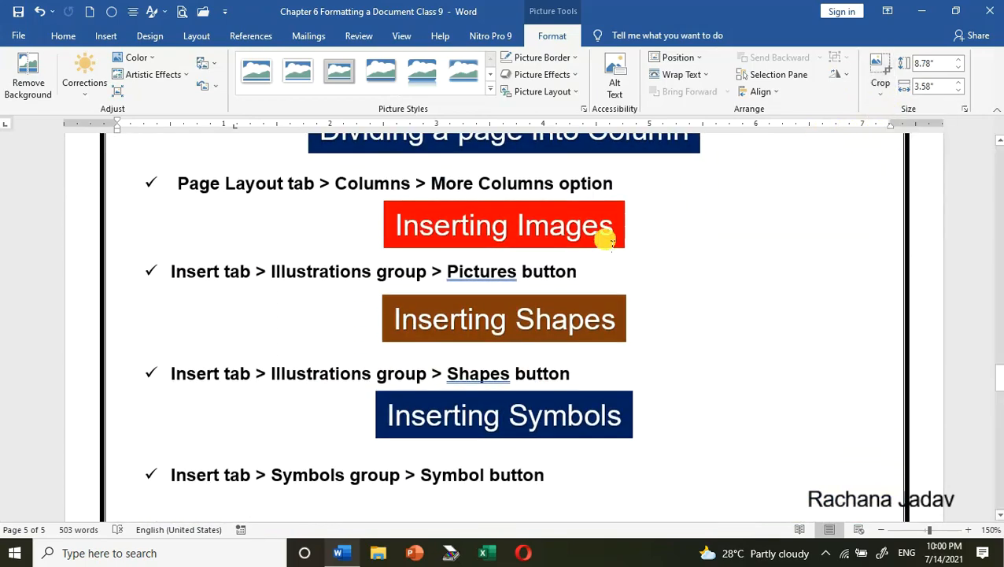
scroll(606, 256, "down", 7)
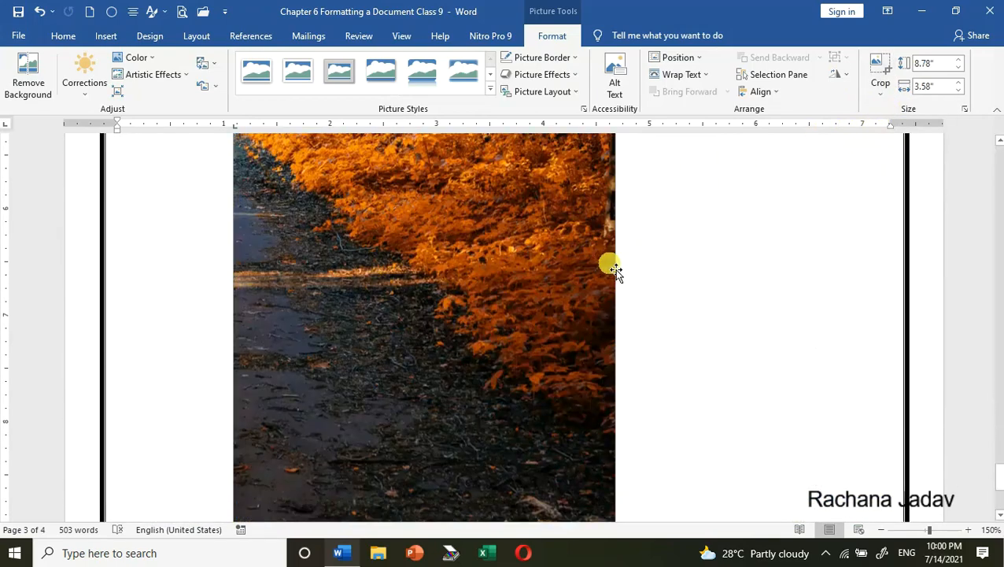
left_click_drag(441, 405, 489, 217)
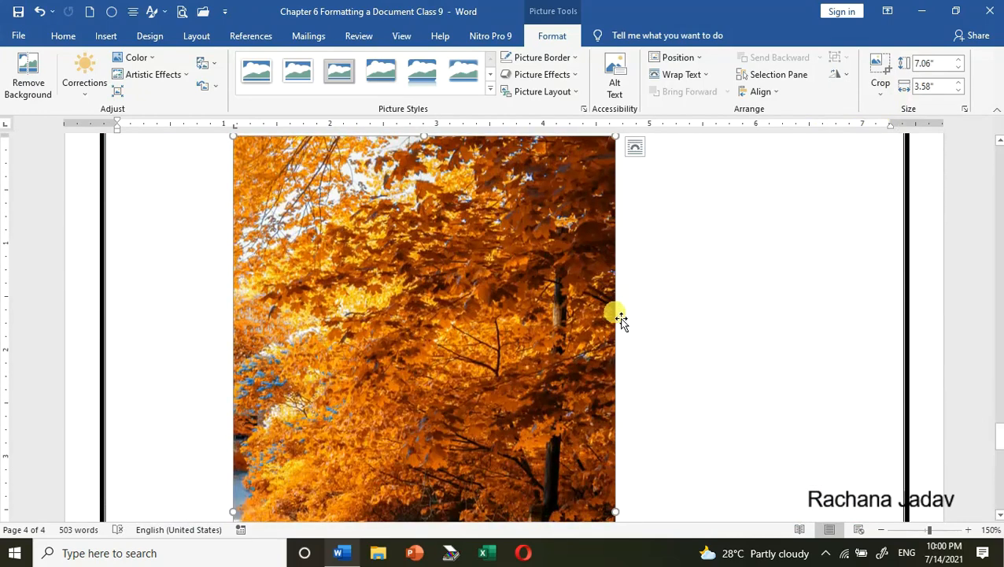
scroll(618, 315, "up", 4)
left_click_drag(615, 351, 485, 512)
scroll(497, 385, "down", 6)
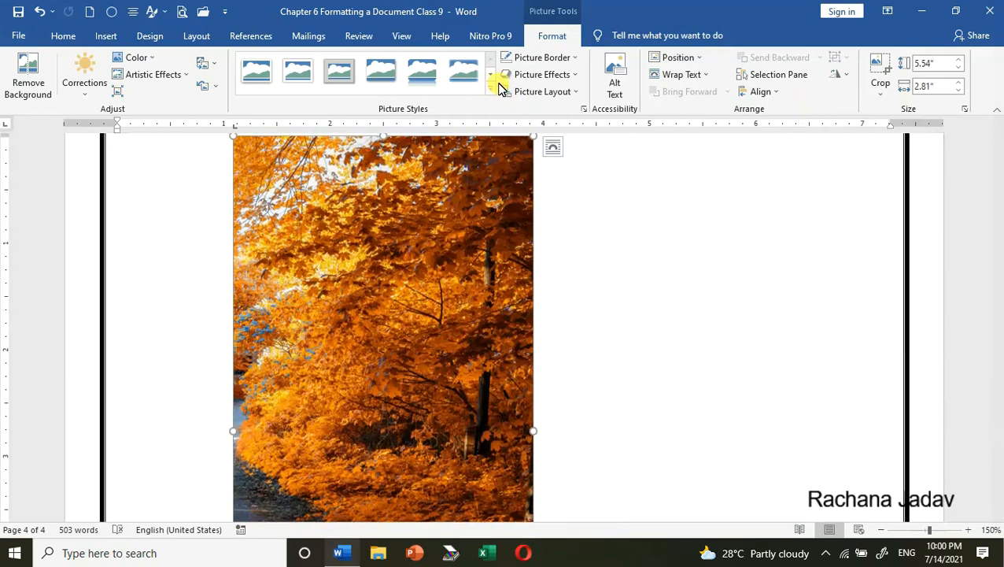
- Check the resized autumn picture's placement after the symbols topic and view its context options without choosing one
scroll(461, 173, "up", 8)
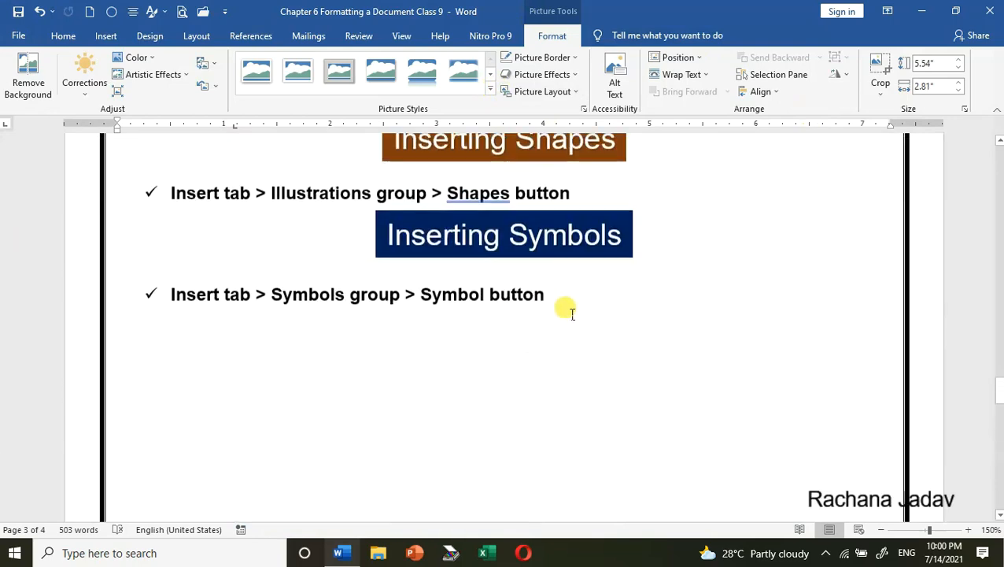
scroll(516, 313, "down", 8)
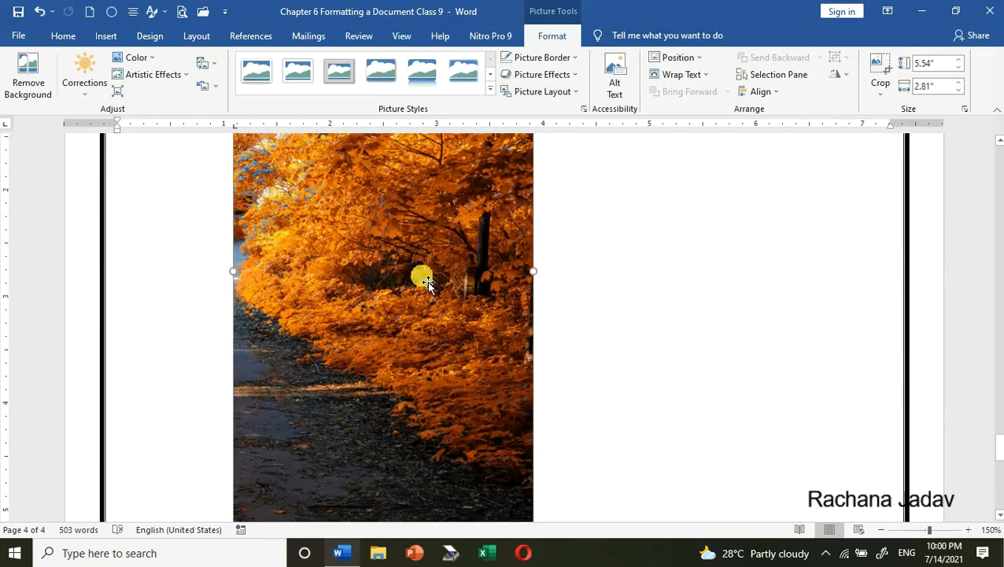
right_click(396, 271)
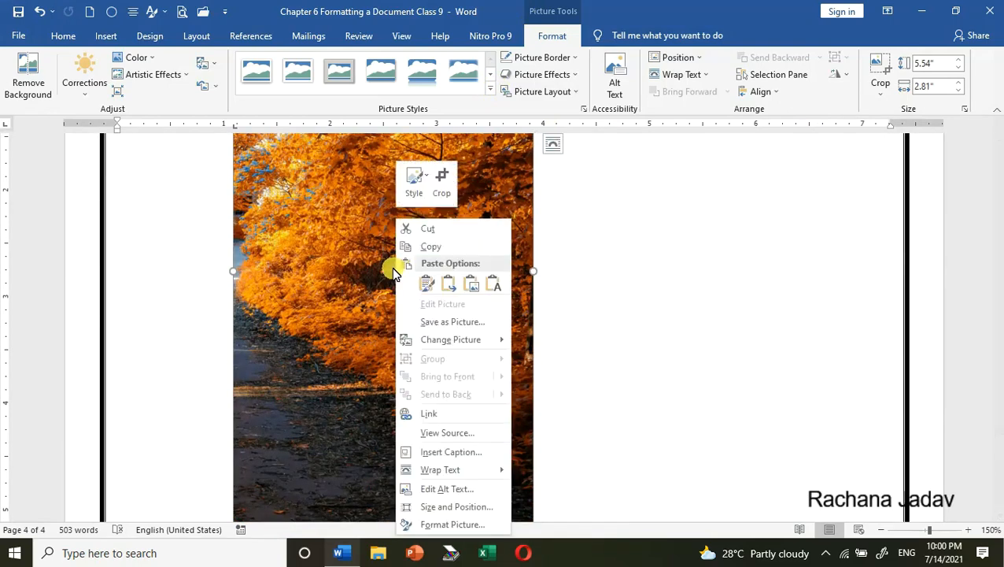
left_click(349, 263)
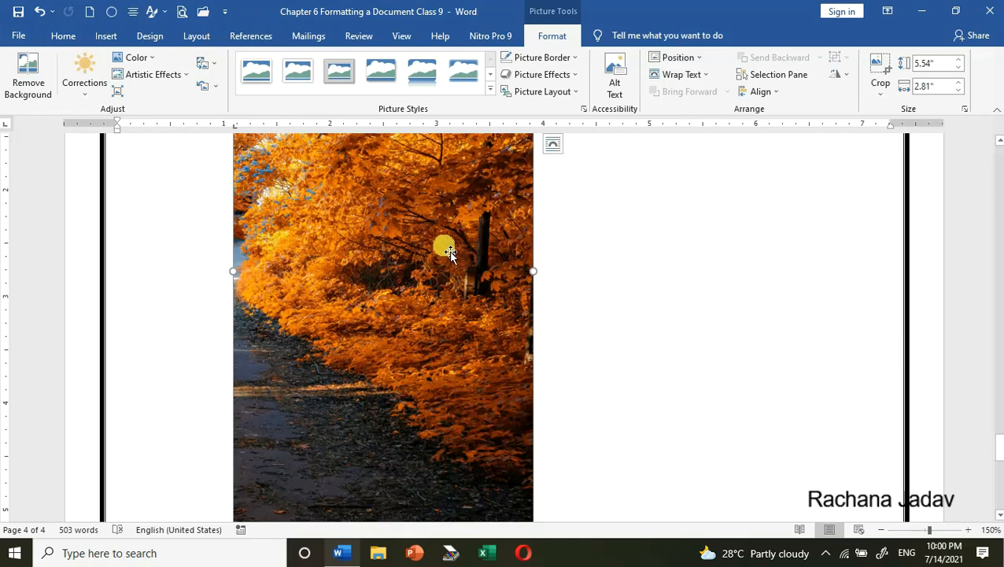
- Delete the autumn picture and draw a rectangle about 1.53" high by 2.54" wide below the Inserting Symbols topic
key("Delete")
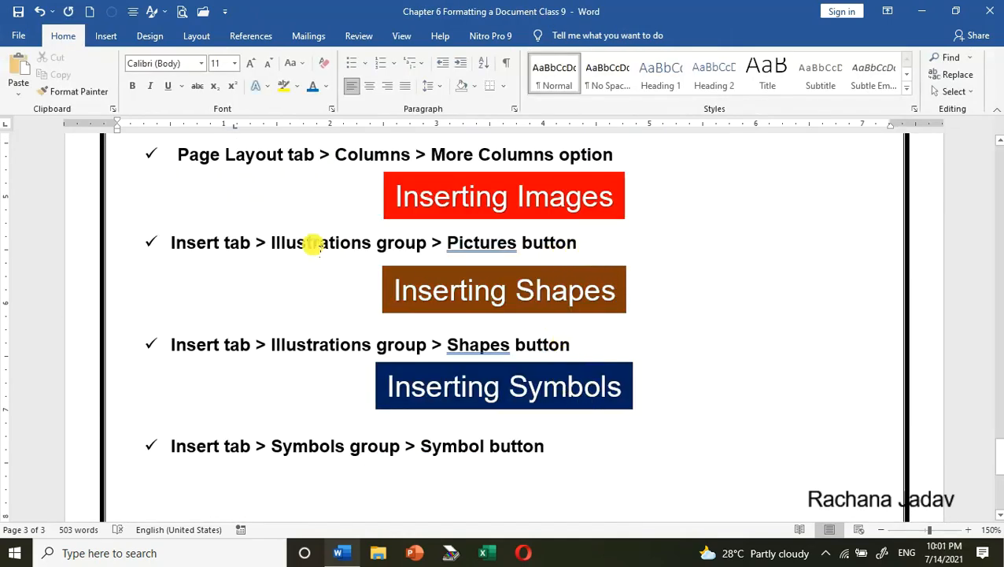
left_click(105, 35)
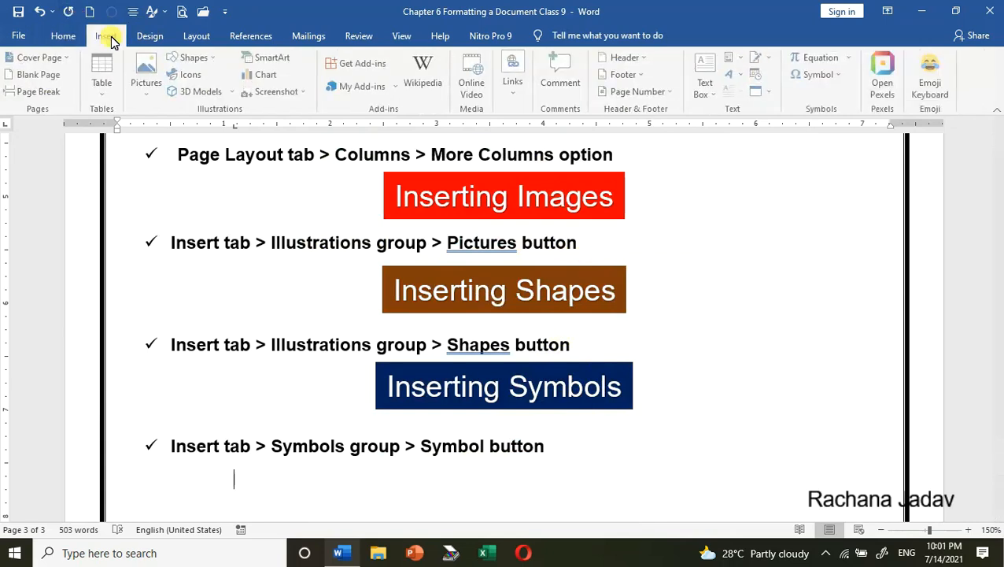
scroll(510, 285, "down", 3)
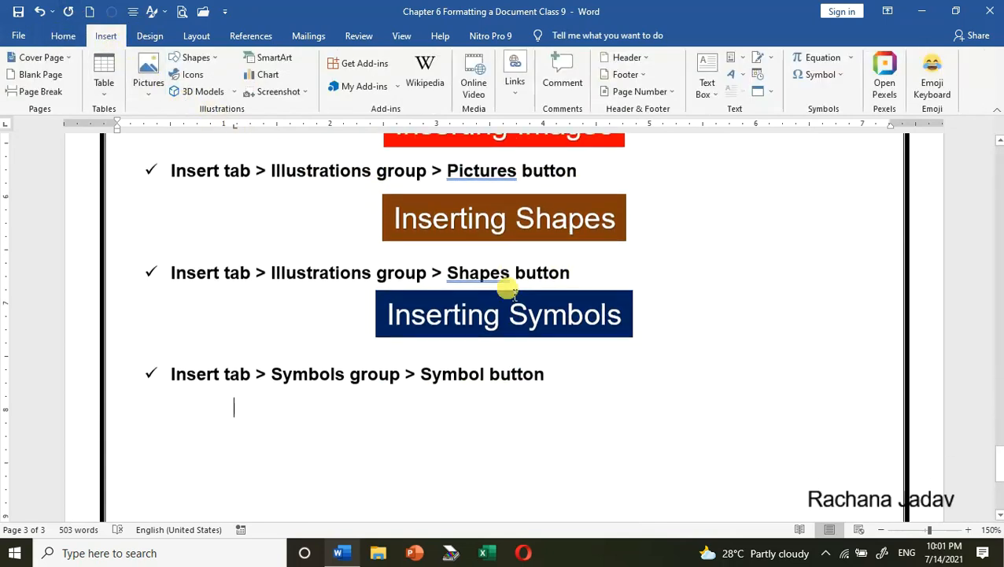
left_click(195, 61)
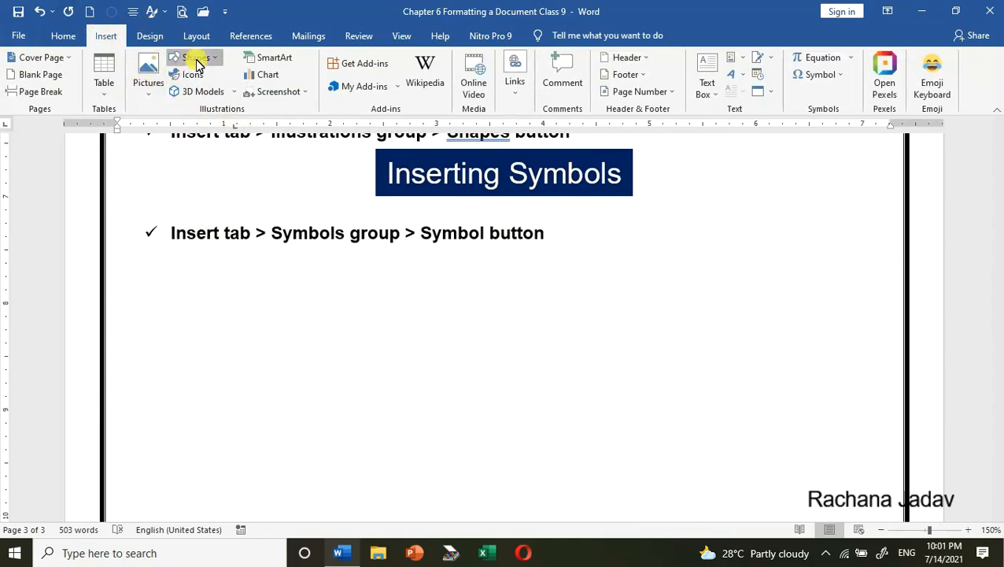
left_click(224, 92)
mouse_move(217, 278)
left_mouse_down()
mouse_move(493, 449)
mouse_move(488, 441)
left_mouse_up()
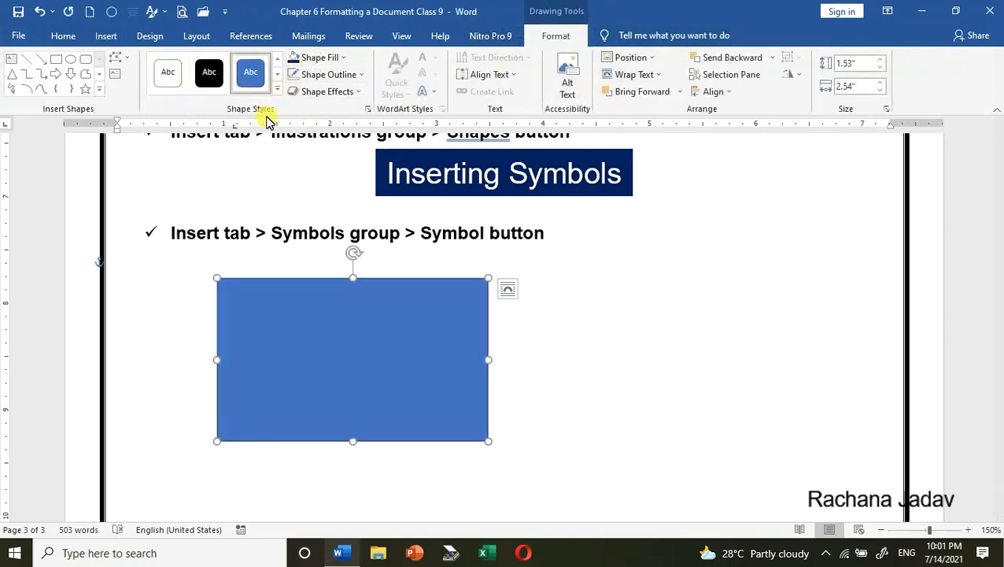
- Fill the rectangle with yellow and give it a thick black outline
left_click(325, 60)
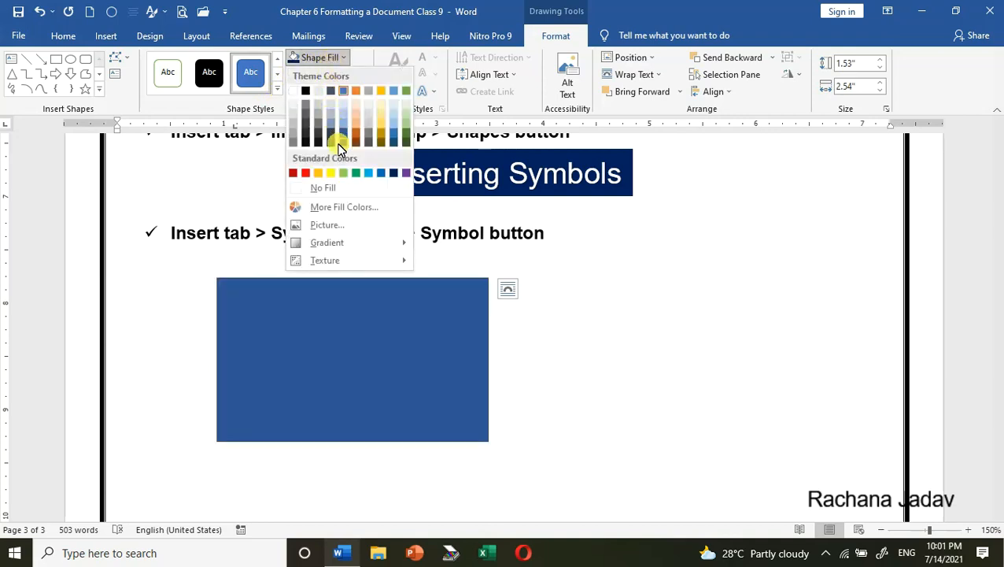
left_click(331, 172)
left_click(313, 75)
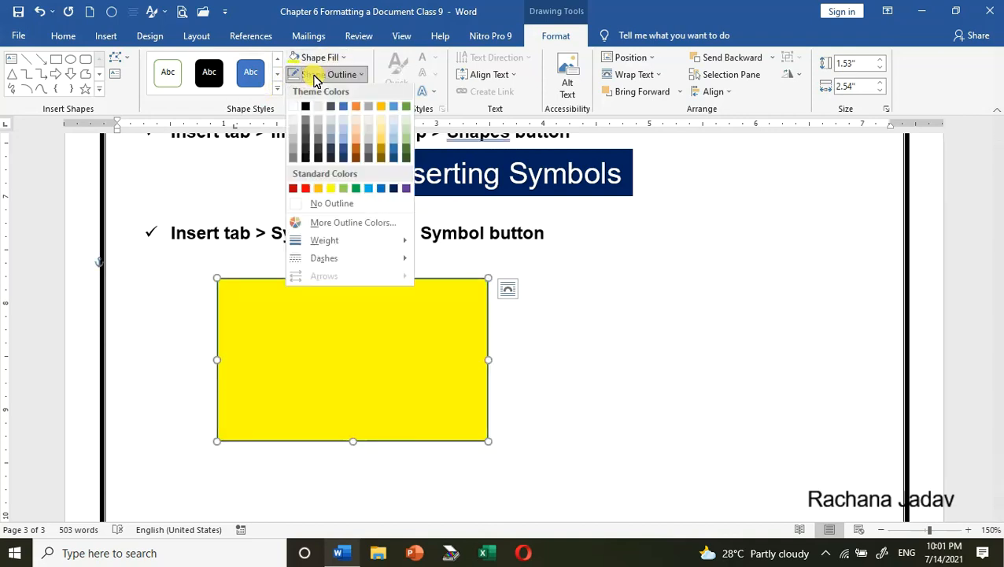
left_click(305, 109)
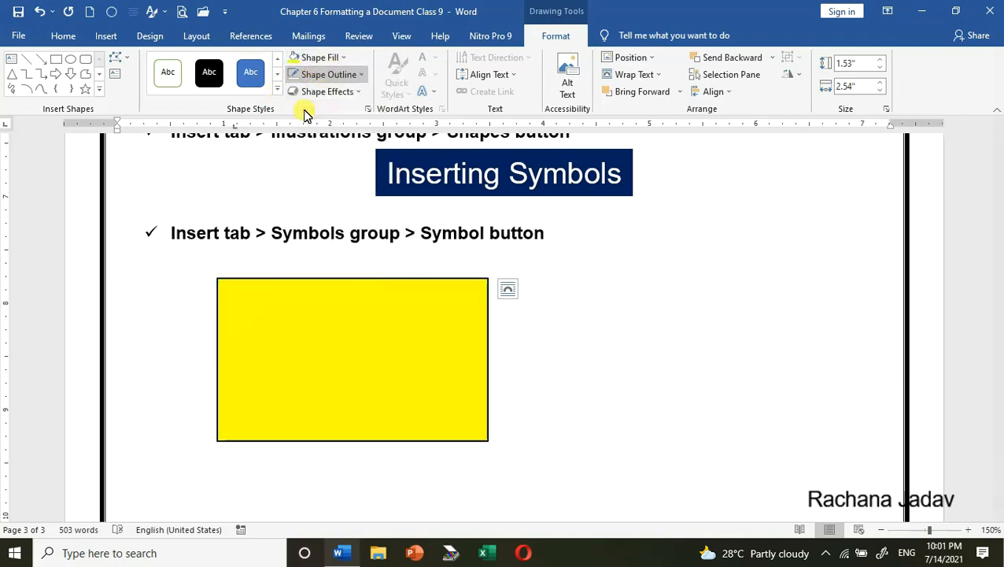
left_click(315, 74)
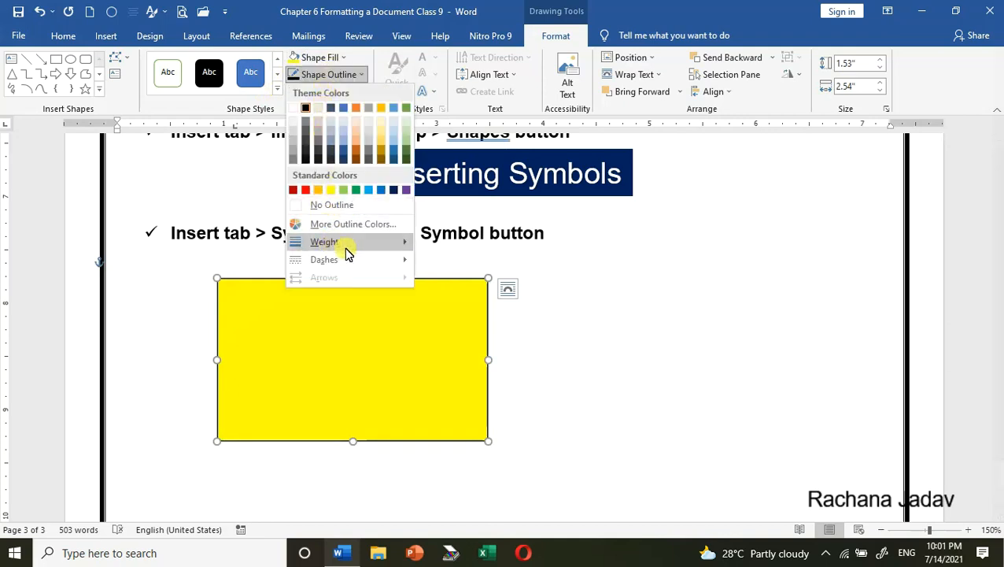
mouse_move(339, 242)
left_click(496, 357)
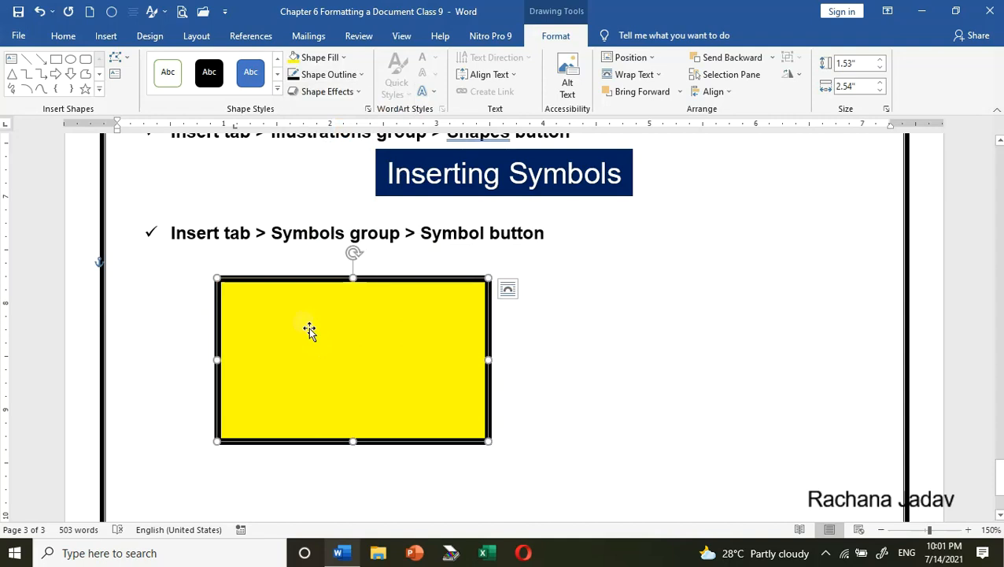
- Add the text "Hello Friends" inside the yellow rectangle and set its text fill to red
right_click(308, 326)
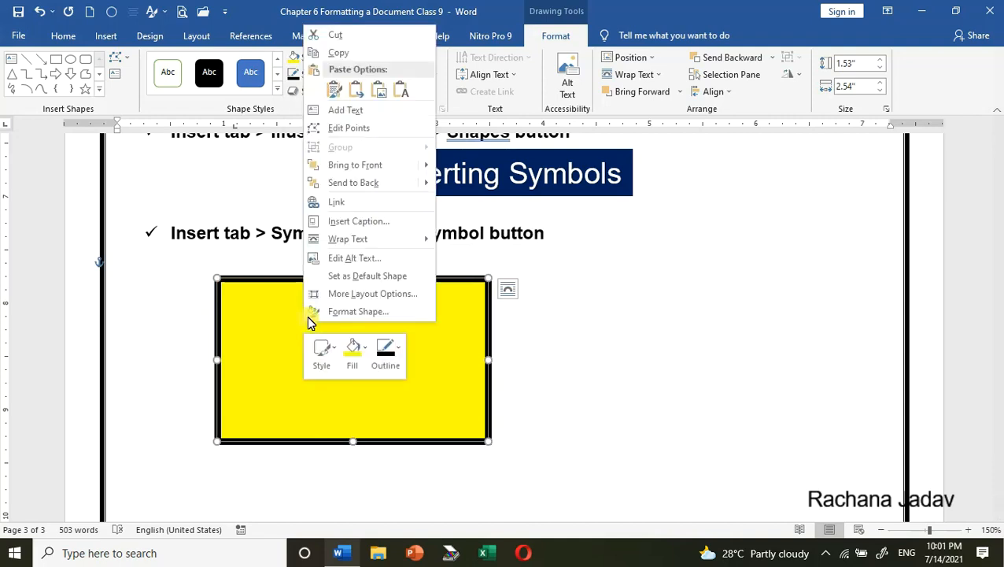
left_click(351, 106)
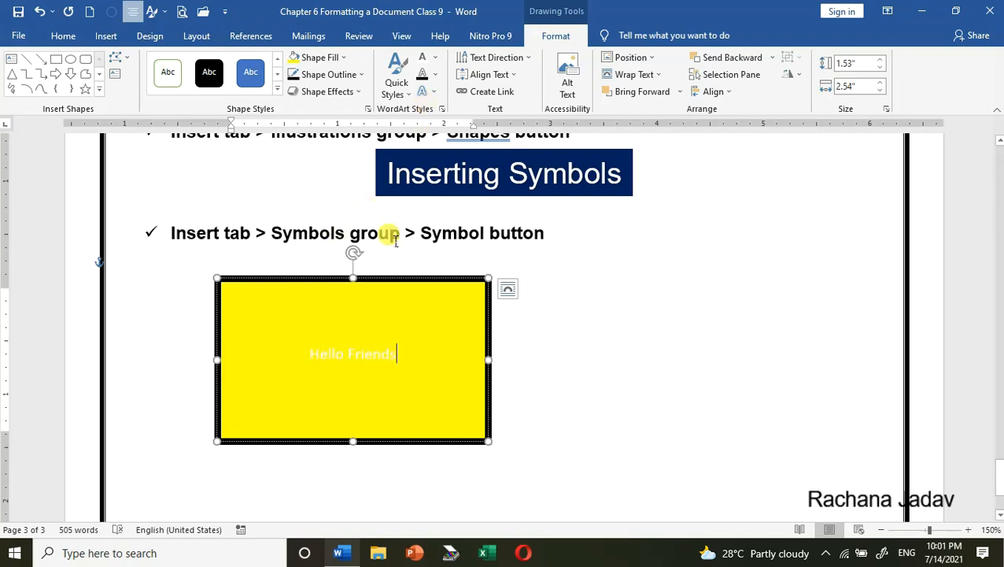
triple_click(324, 354)
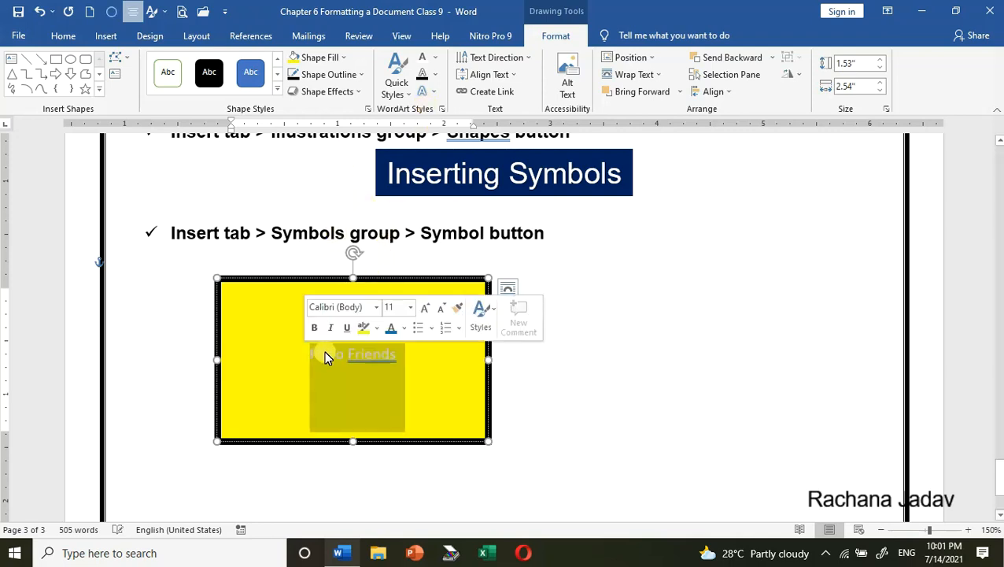
left_click(438, 64)
left_click(435, 107)
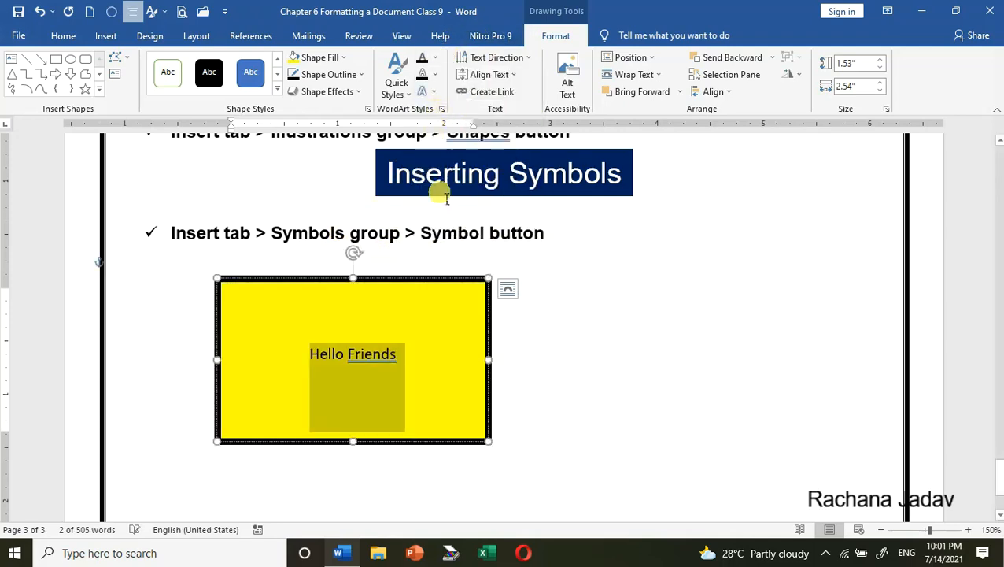
left_click(438, 64)
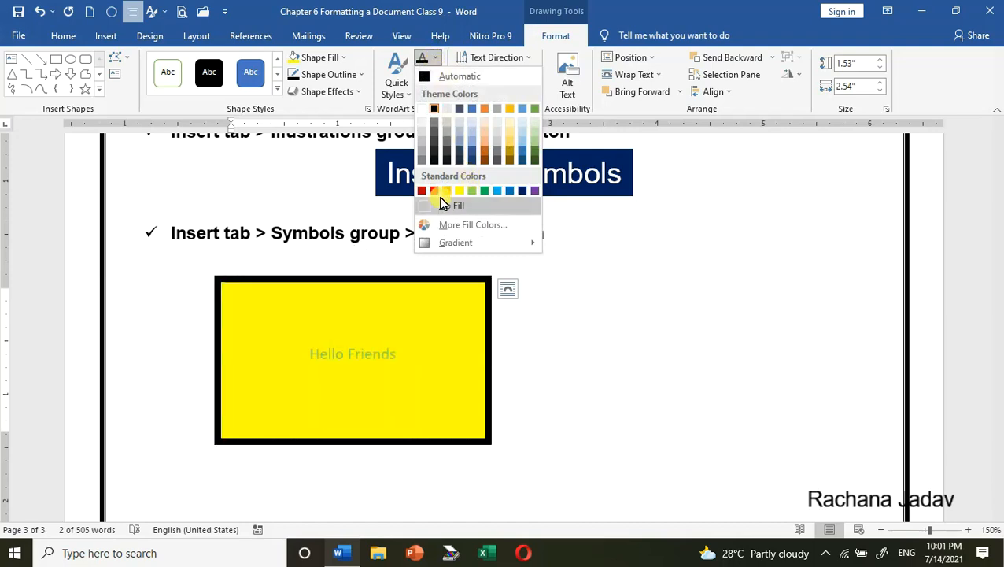
left_click(433, 191)
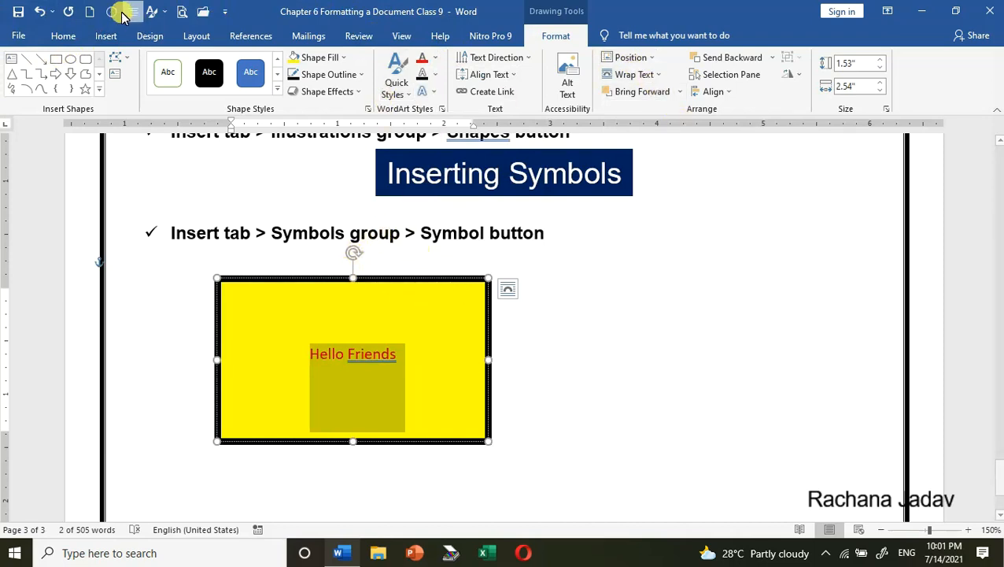
- Draw an oval about 1.61" by 2.81" and a red-filled freeform about 1.58" by 1.94", both overlapping the yellow rectangle
left_click(73, 60)
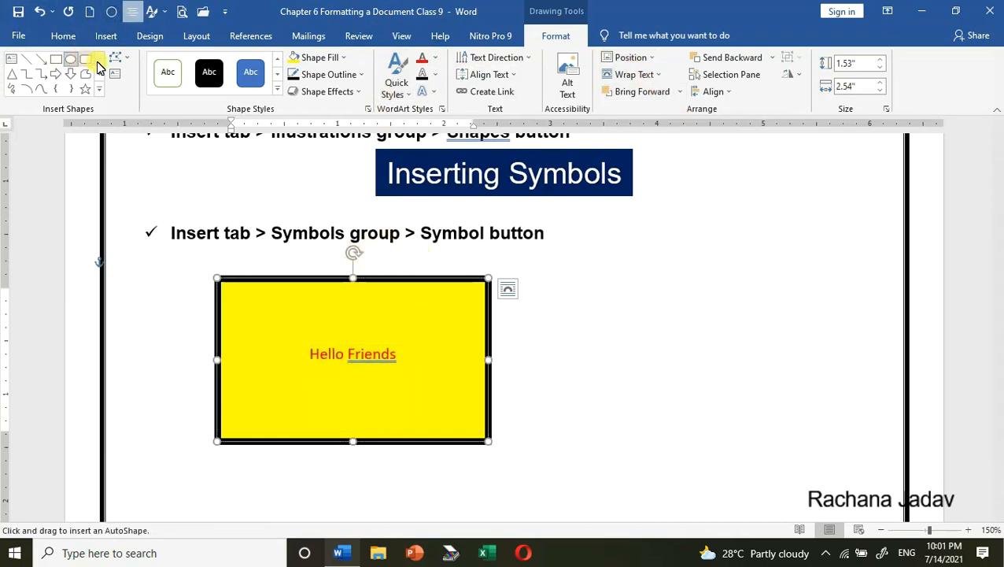
left_click_drag(425, 284, 725, 457)
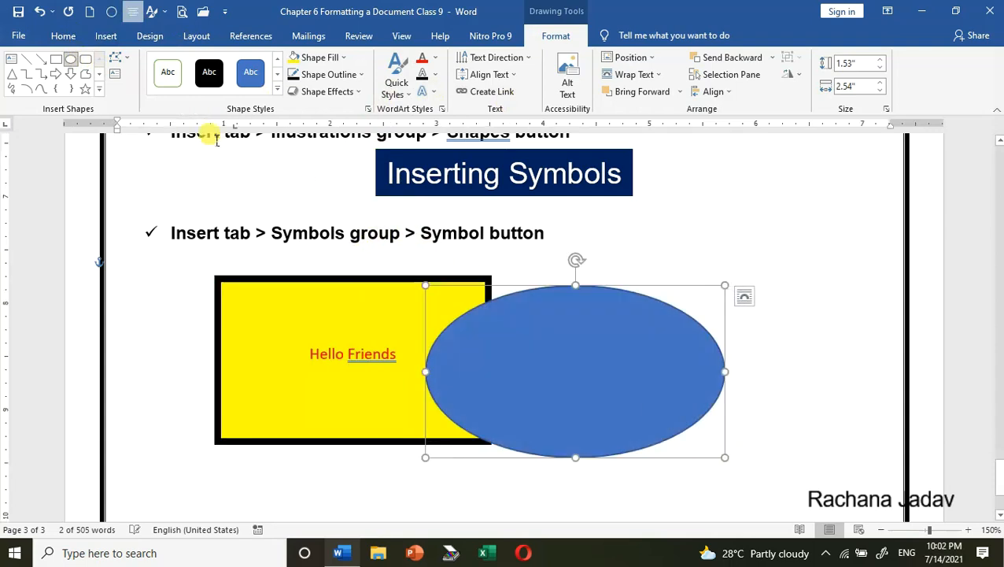
left_click(85, 74)
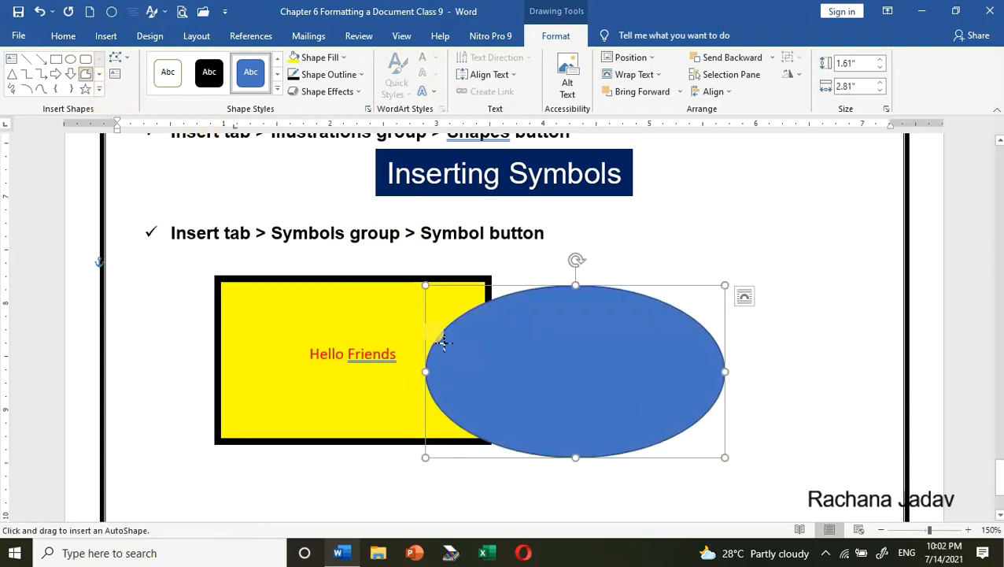
mouse_move(449, 364)
left_mouse_down()
mouse_move(336, 439)
mouse_move(510, 498)
mouse_move(489, 374)
mouse_move(459, 359)
left_mouse_up()
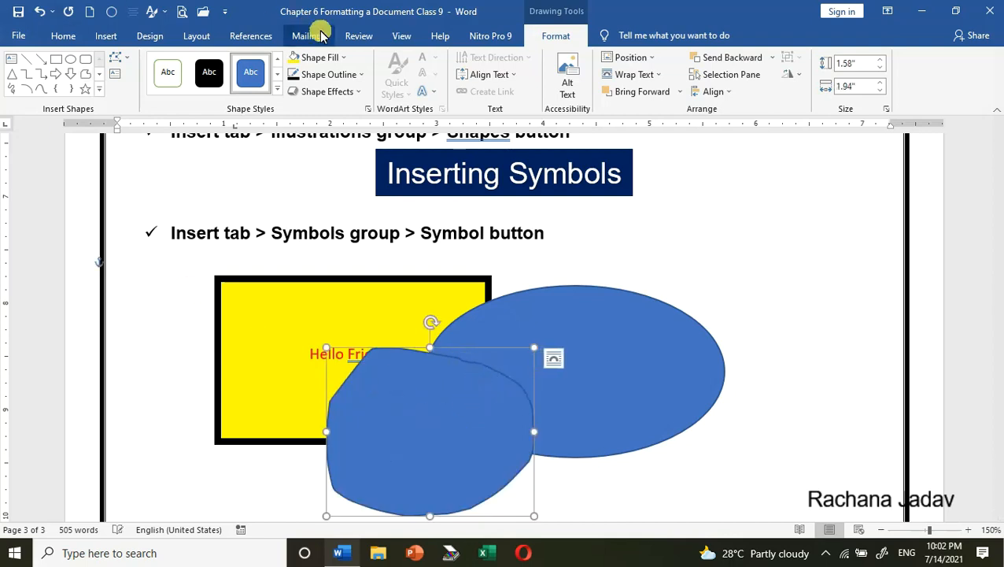
left_click(318, 58)
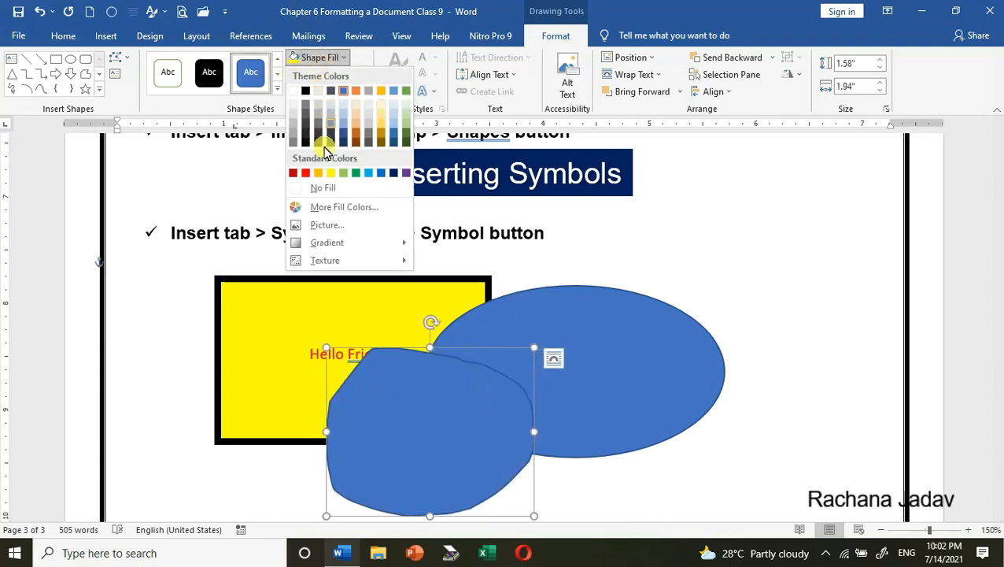
left_click(307, 175)
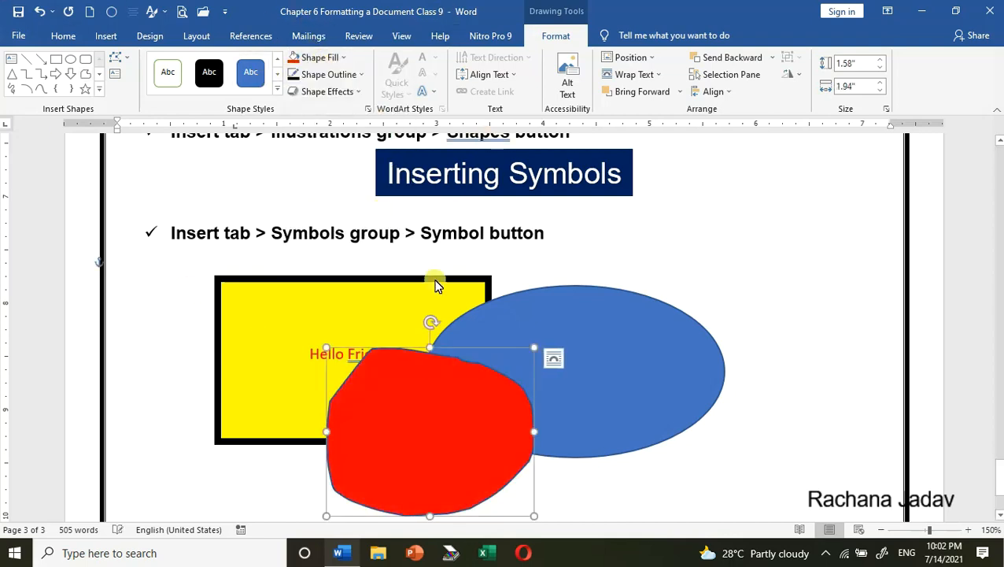
- Group the yellow rectangle, the blue oval and the red freeform into one object
scroll(460, 323, "down", 3)
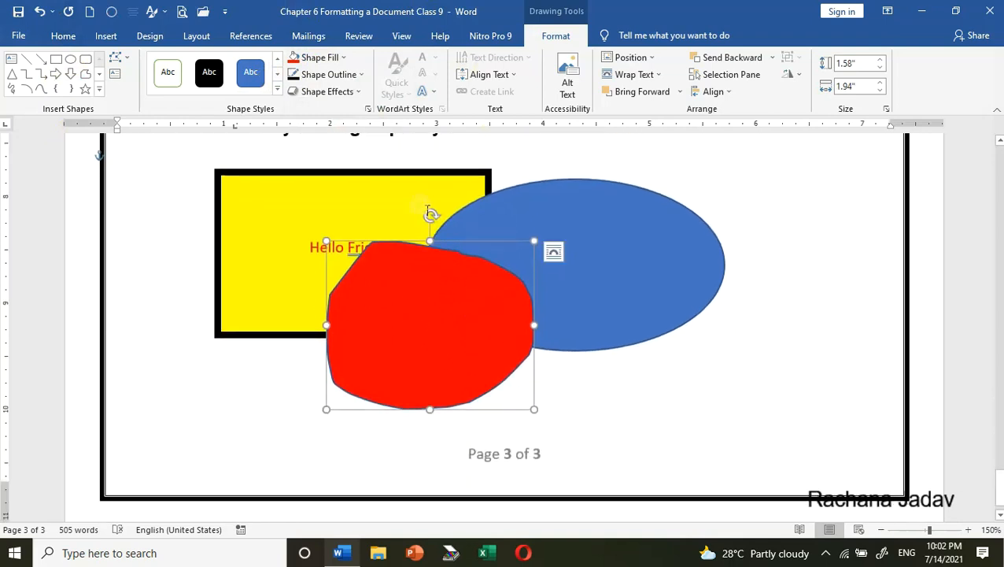
left_click(396, 187)
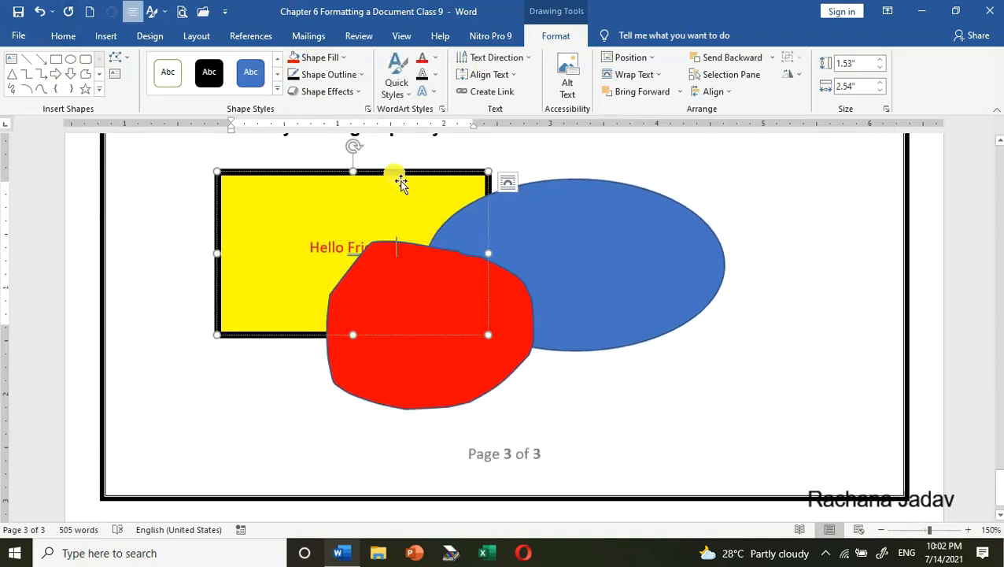
left_click(401, 182)
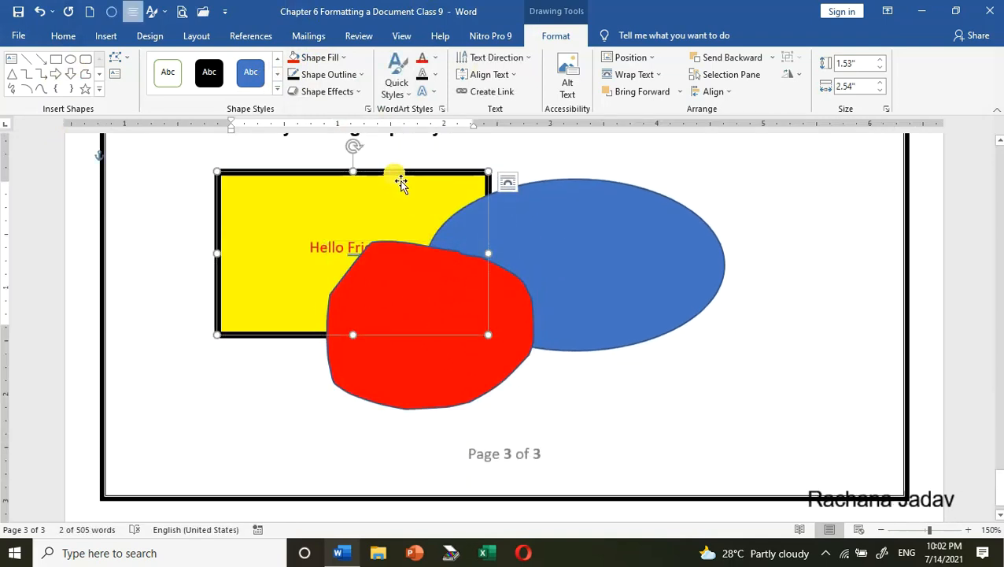
left_click(547, 206, "shift")
left_click(370, 369, "shift")
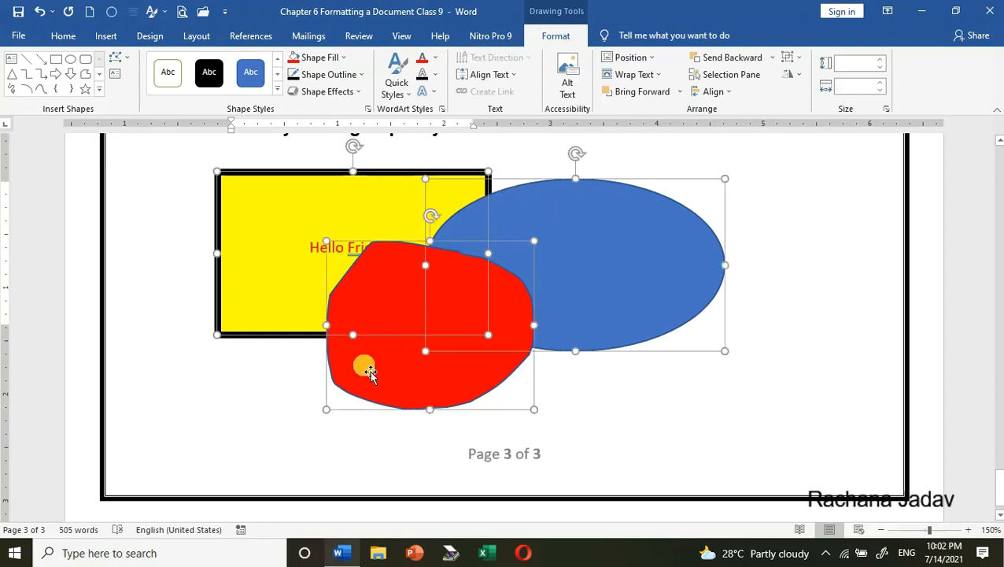
left_click(804, 62)
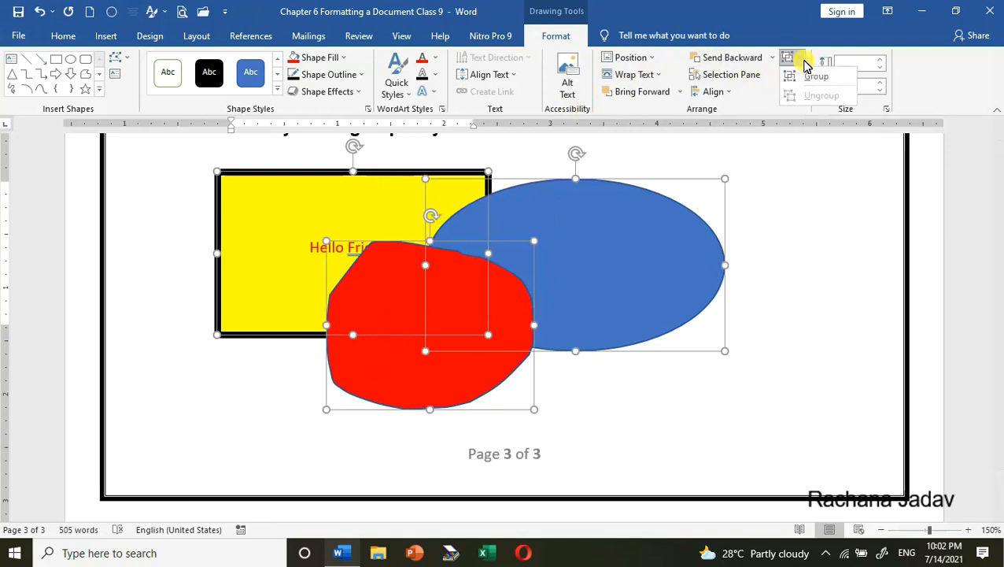
left_click(811, 76)
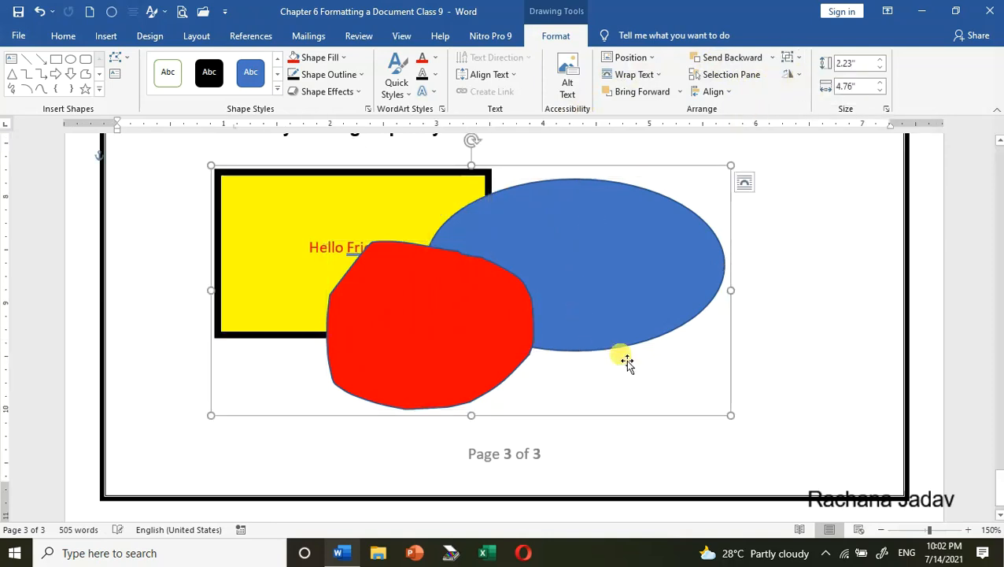
- Move the shape group slightly down and to the left, shrink it to about 1.58" by 2.65", and view the outline options
left_click_drag(446, 185, 397, 193)
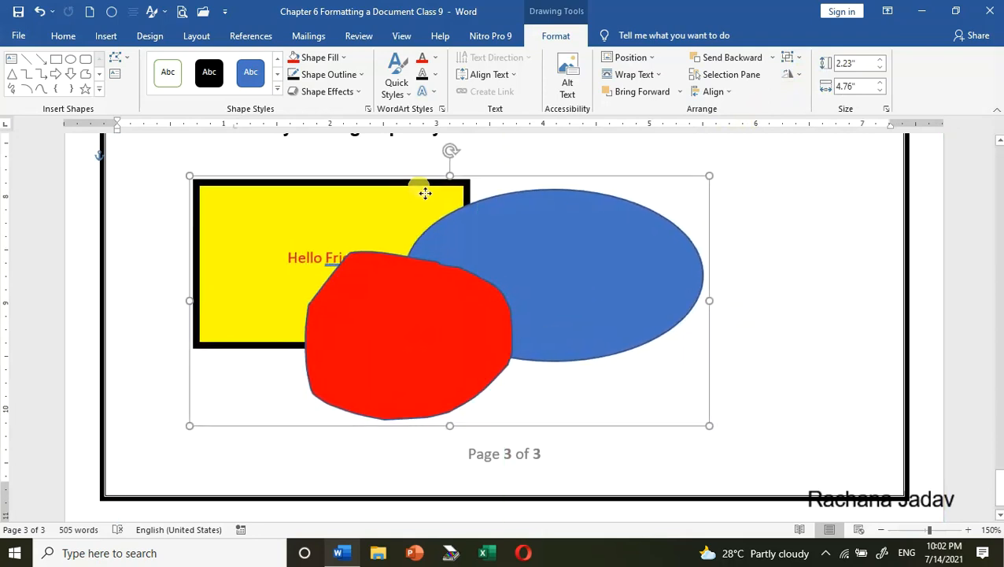
left_click_drag(710, 426, 483, 354)
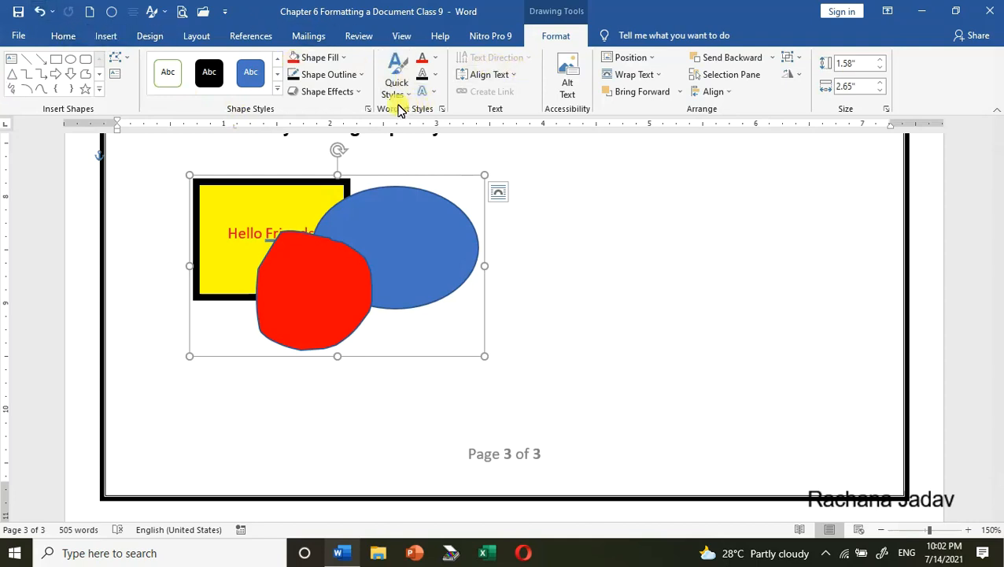
left_click(357, 79)
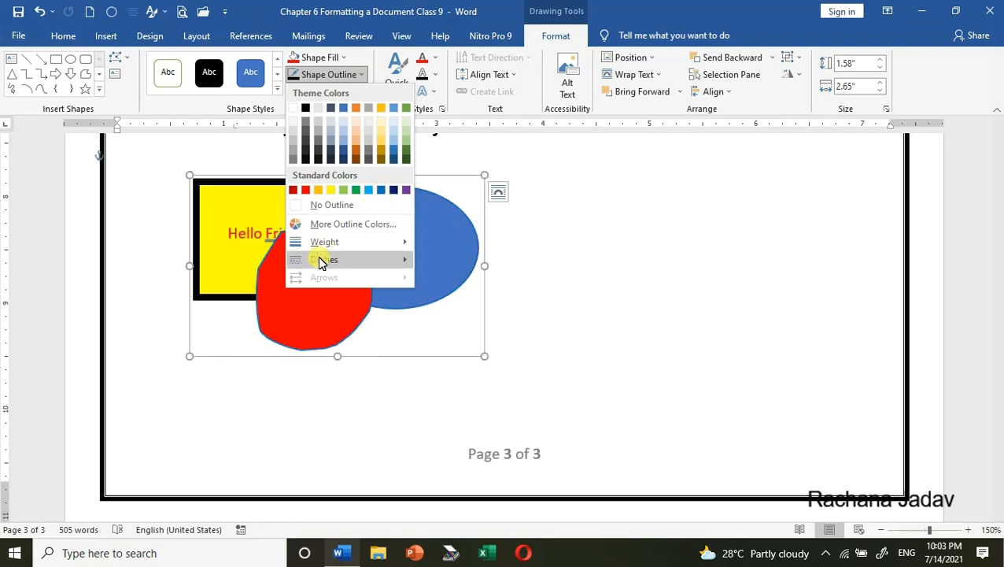
left_click(556, 248)
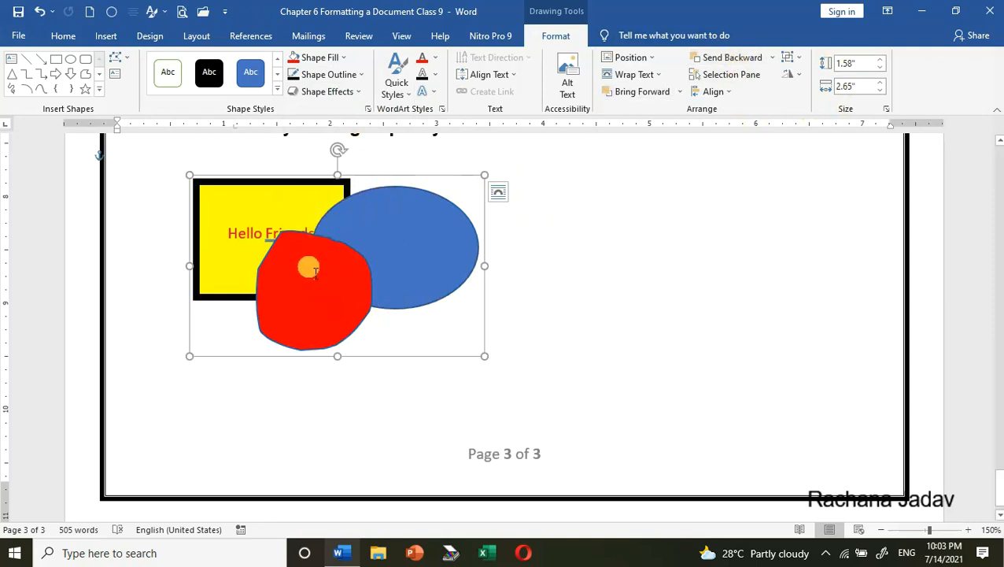
- Bring the yellow rectangle forward within the shape group so that it overlaps the blue oval
left_click(314, 271)
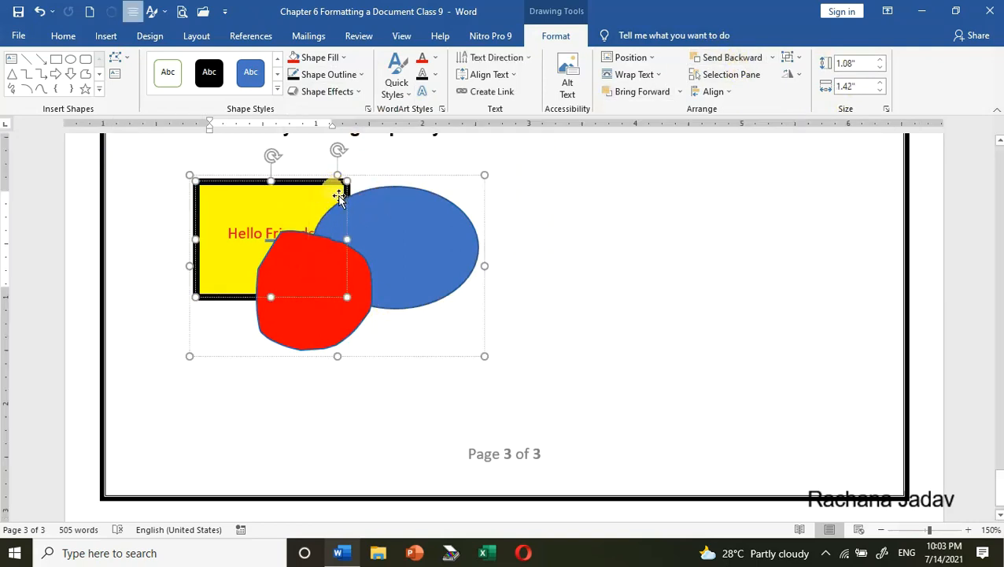
left_click(733, 60)
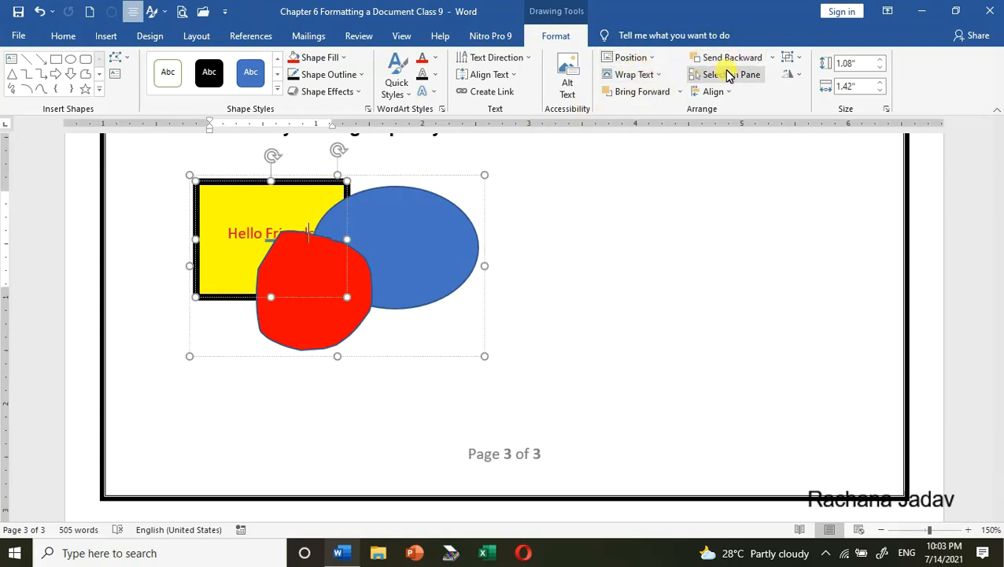
left_click(653, 94)
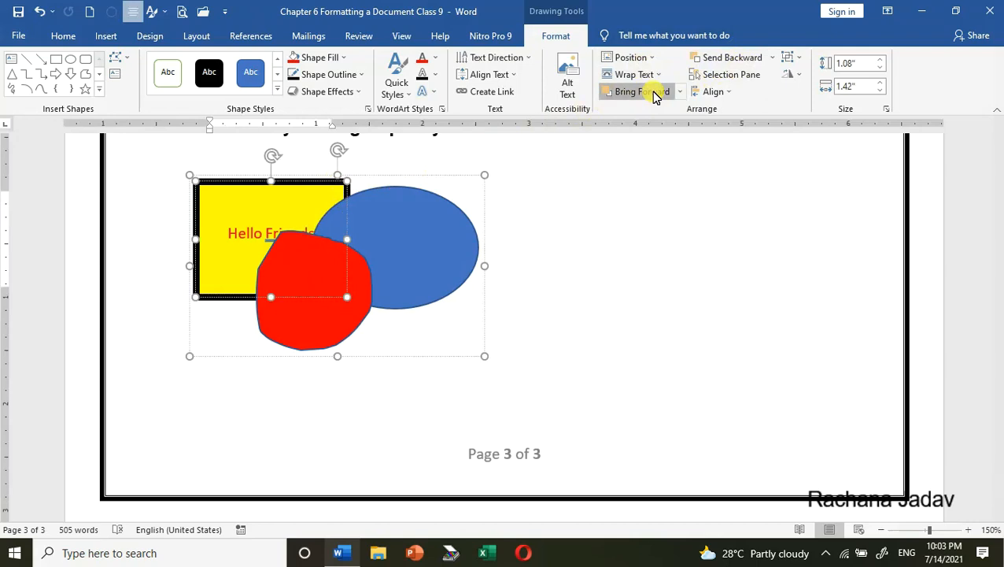
left_click(307, 252)
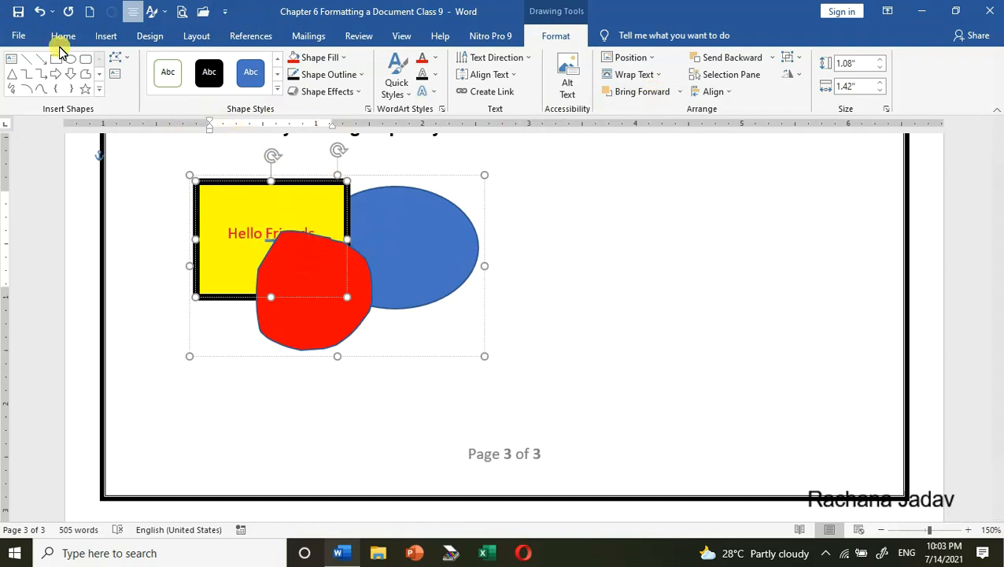
- Try inserting a new blank equation in the yellow rectangle's text and undo the insertion
scroll(464, 197, "up", 5)
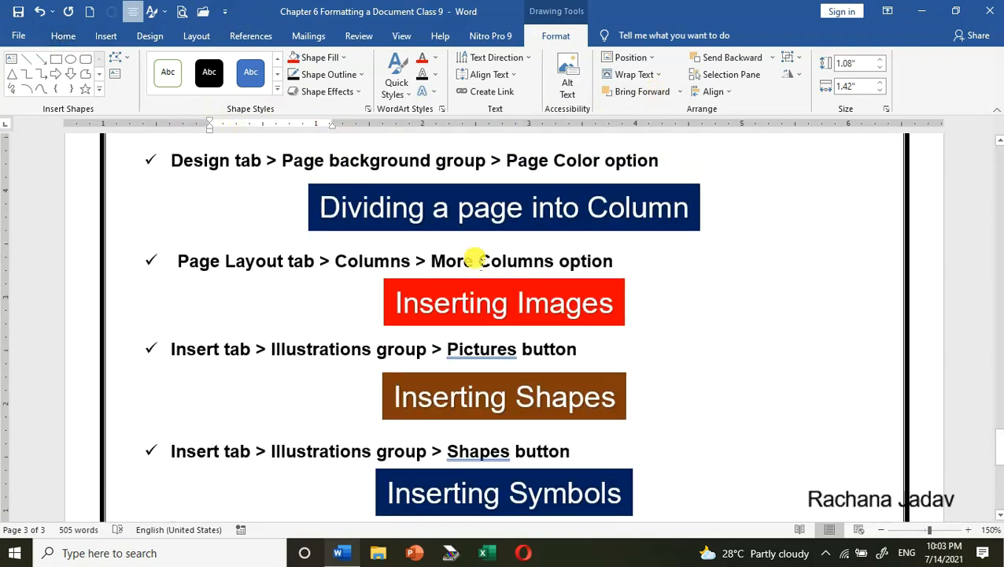
scroll(471, 258, "down", 2)
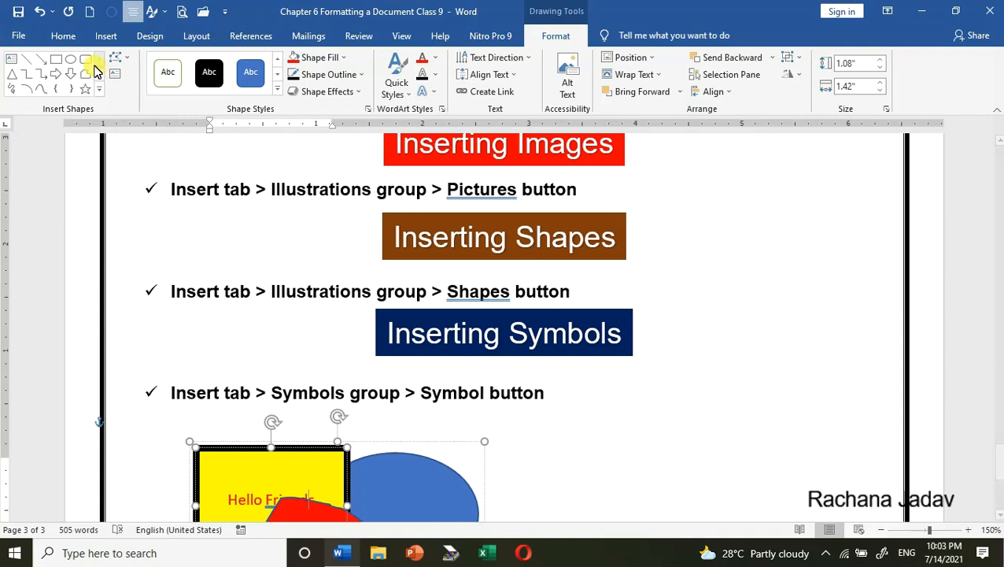
left_click(107, 37)
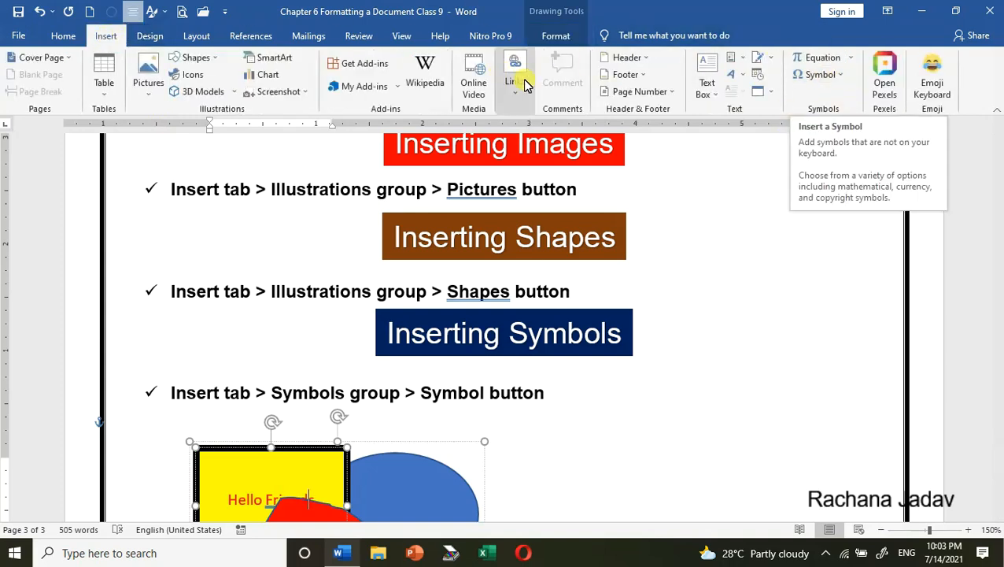
left_click(851, 59)
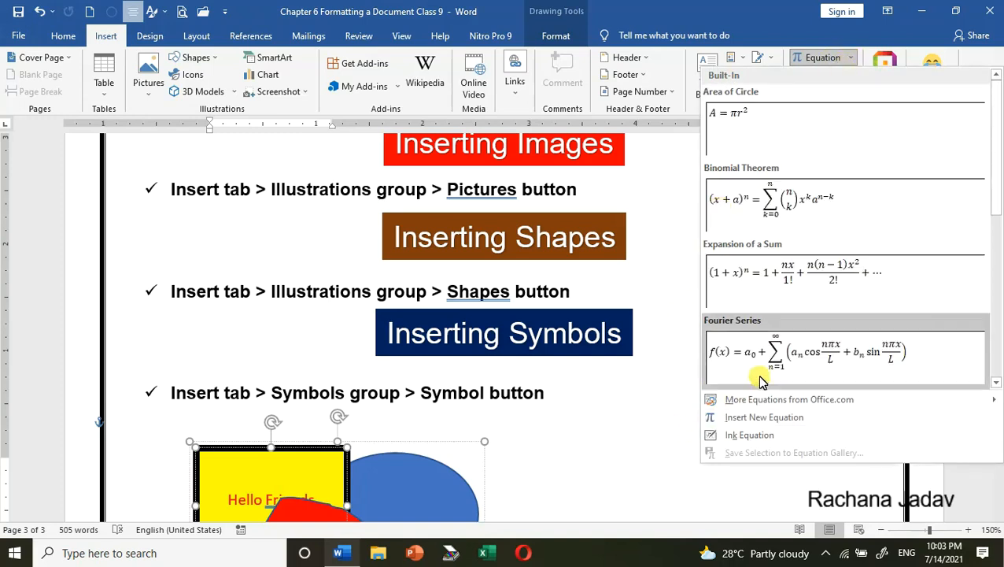
left_click(742, 418)
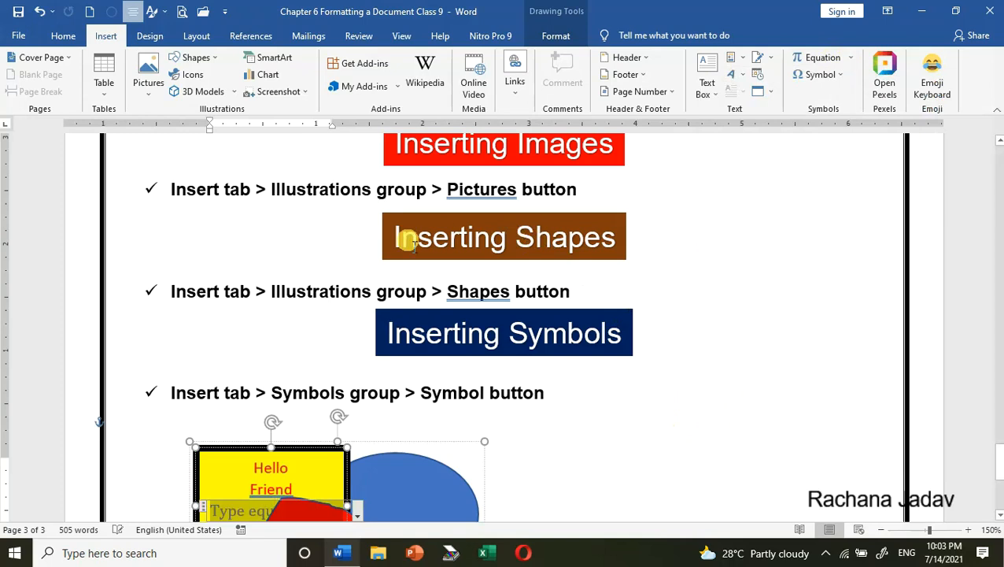
scroll(472, 374, "down", 3)
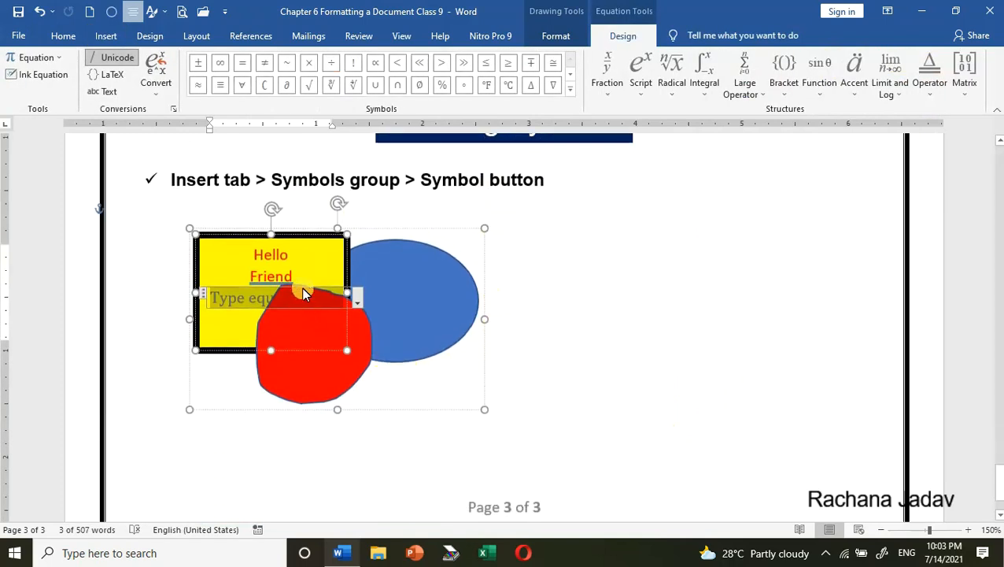
key("ctrl+z")
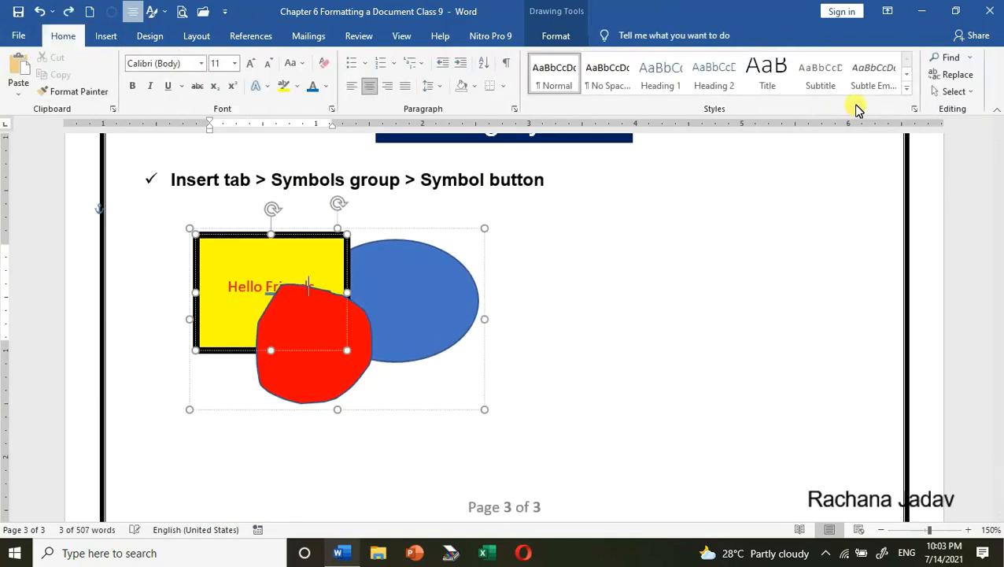
- Insert the Webdings symbol with character code 189 on the blank line above the yellow rectangle
left_click(470, 441)
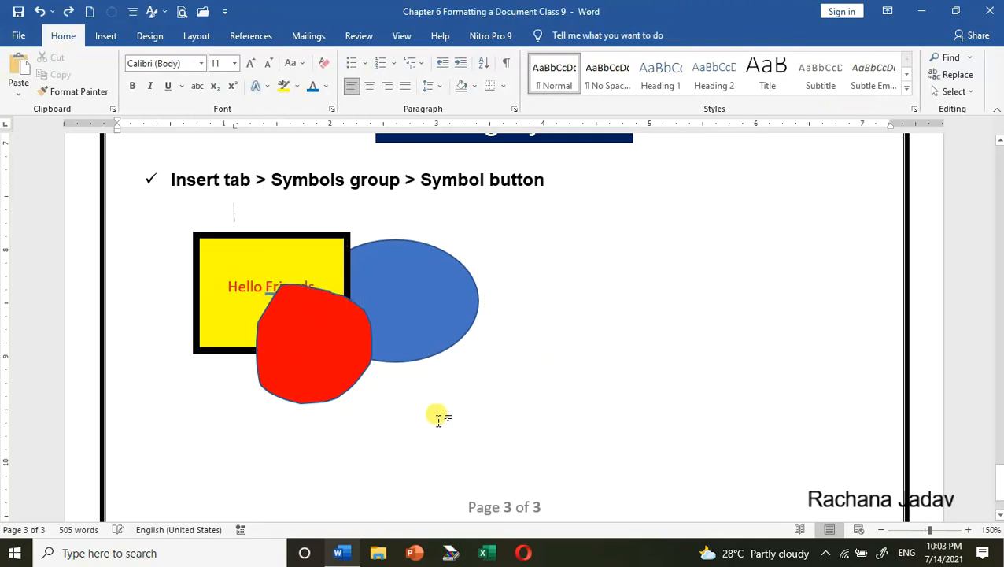
left_click(343, 447)
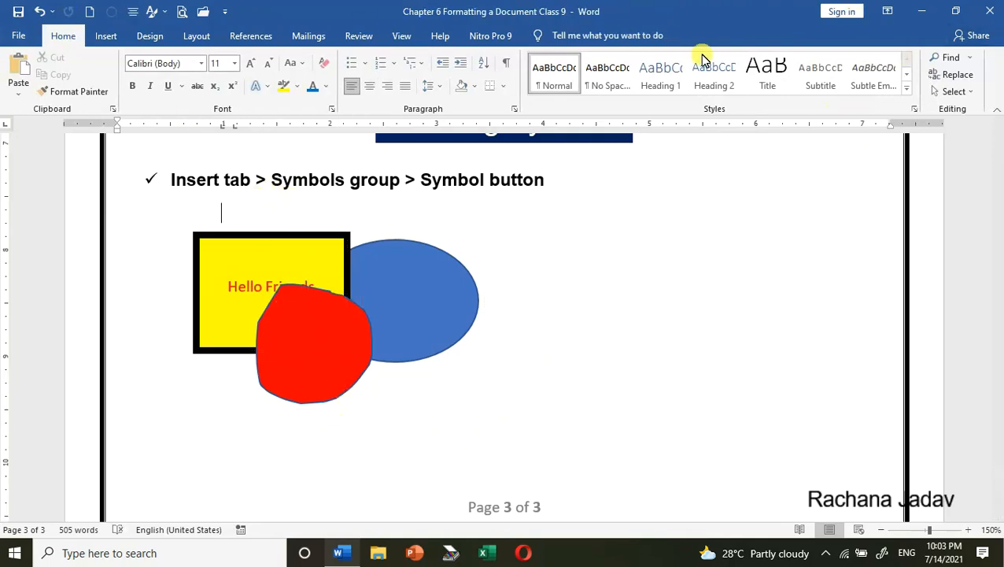
left_click(105, 36)
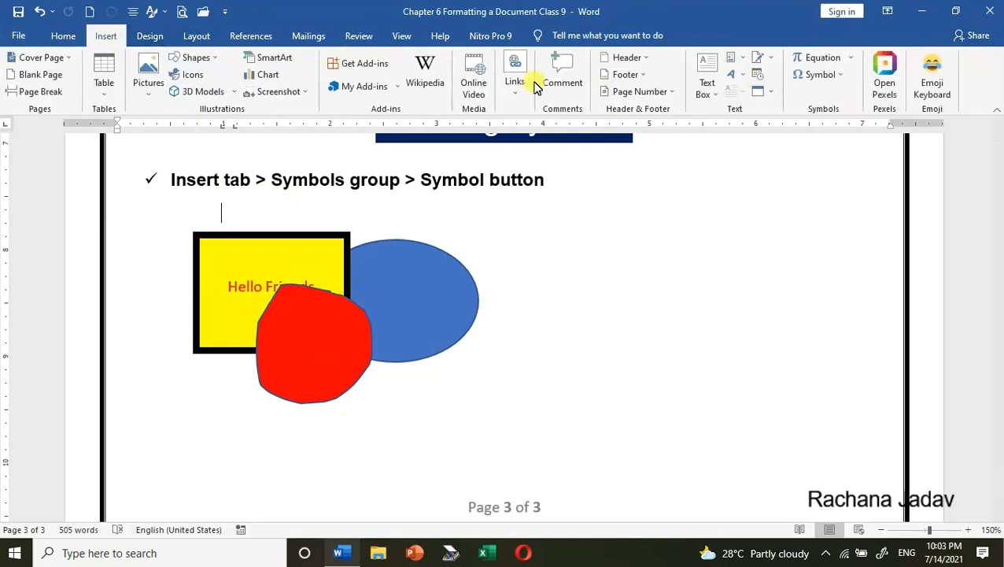
left_click(818, 75)
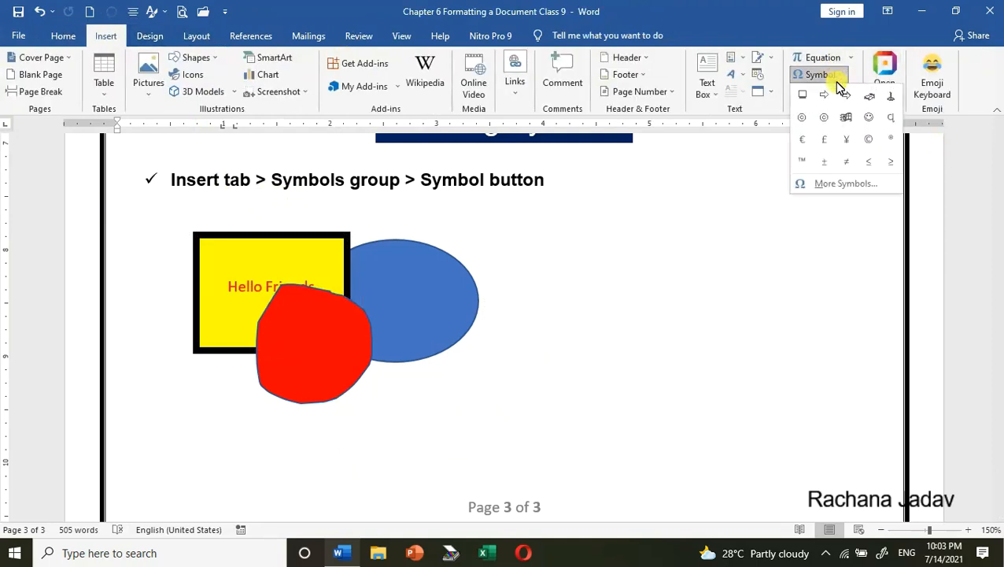
left_click(813, 189)
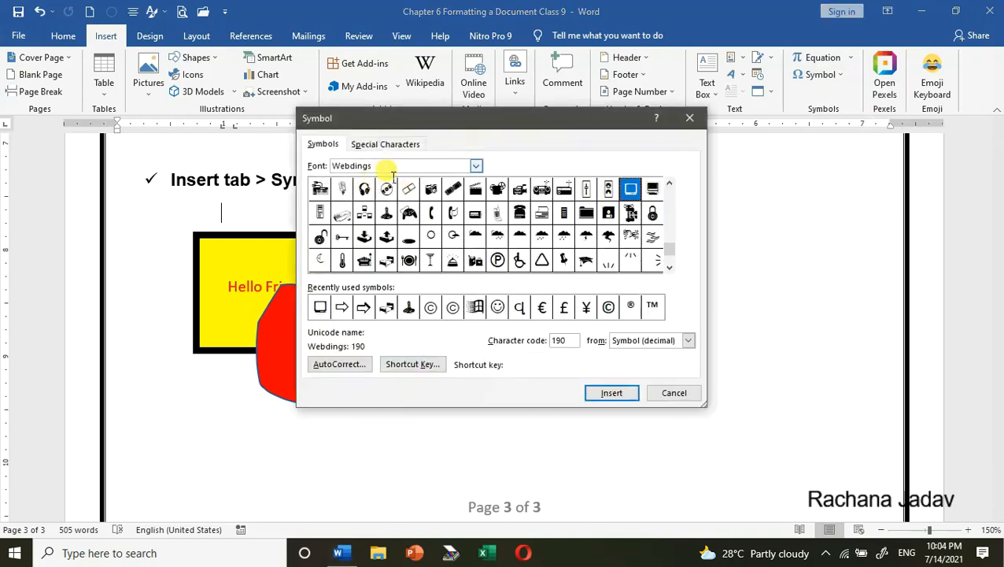
left_click(607, 192)
left_click(606, 392)
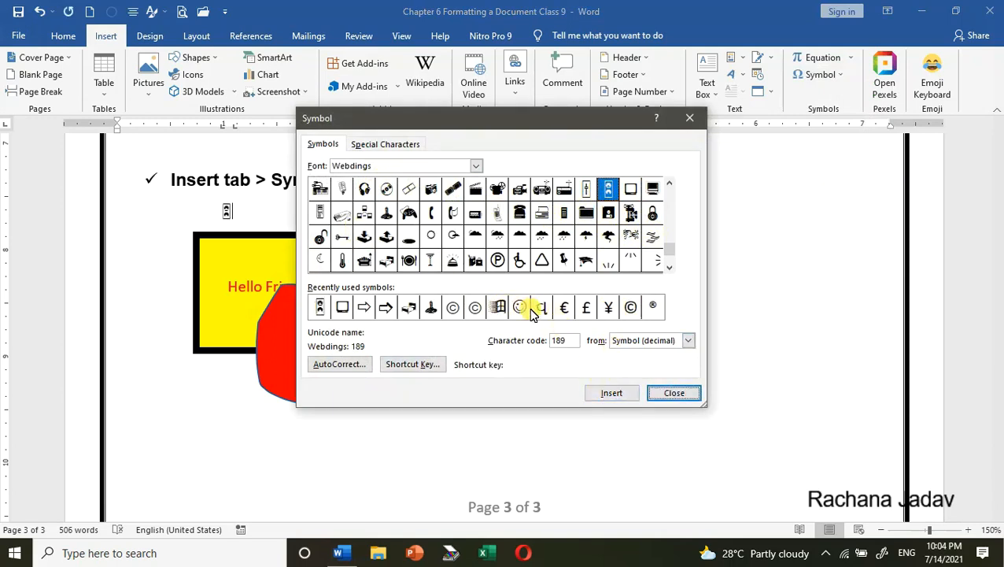
- Insert the recently used Wingdings smiley, character code 74, after the first symbol and close the symbol dialog
left_click(521, 308)
left_click(618, 393)
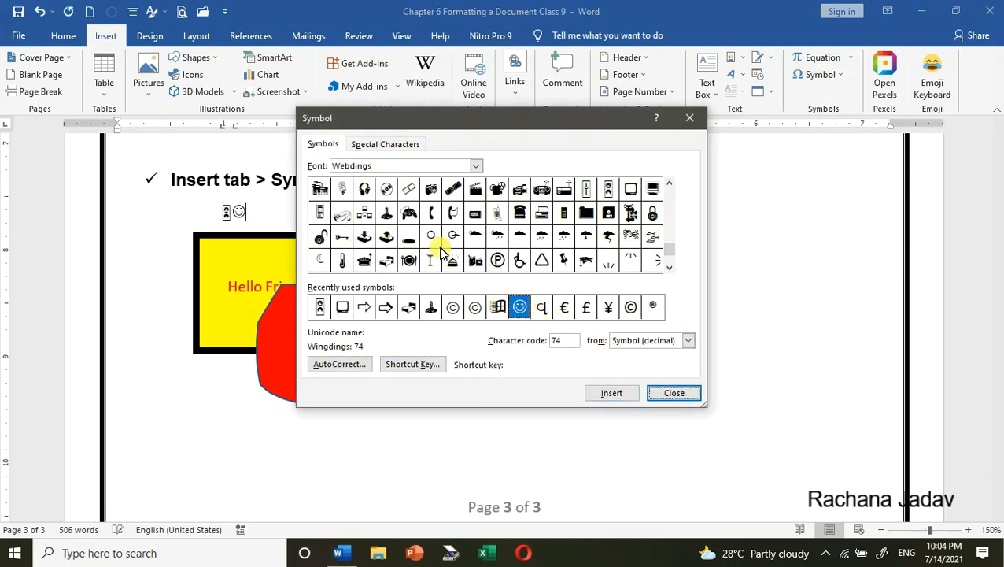
left_click(674, 392)
- Select the two inserted symbols on the line above the yellow rectangle
left_click_drag(211, 197, 286, 218)
left_click(226, 221)
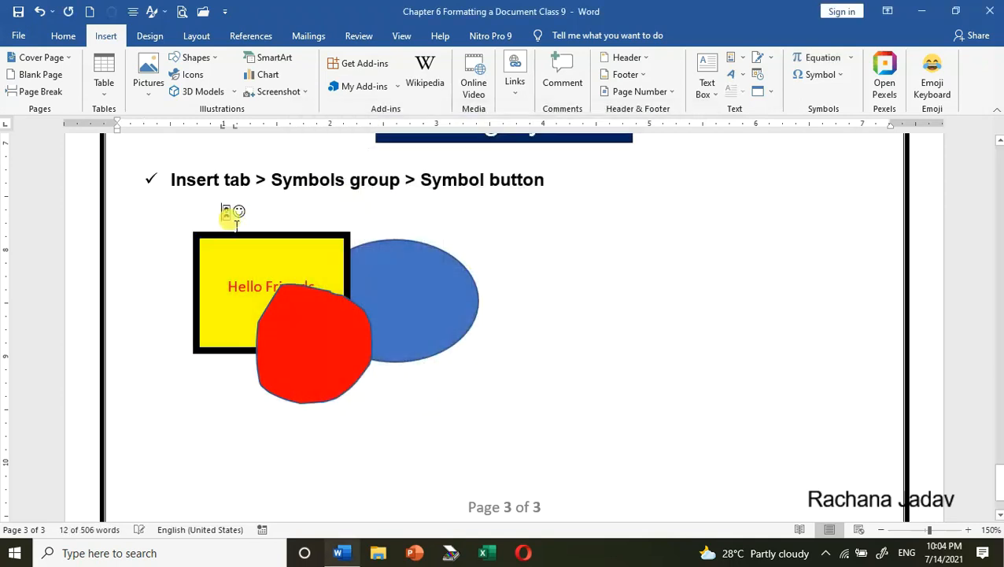